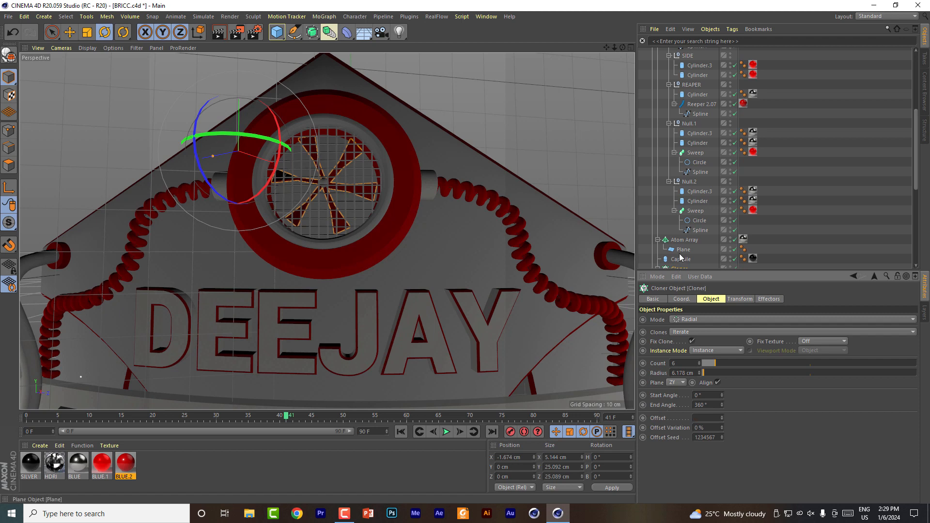
Step: Add an XPresso tag to the Cloner that holds the fan blades and reposition its editor window
{"action": "scroll", "coordinate": [688, 240], "scroll_direction": "down", "scroll_amount": 4}
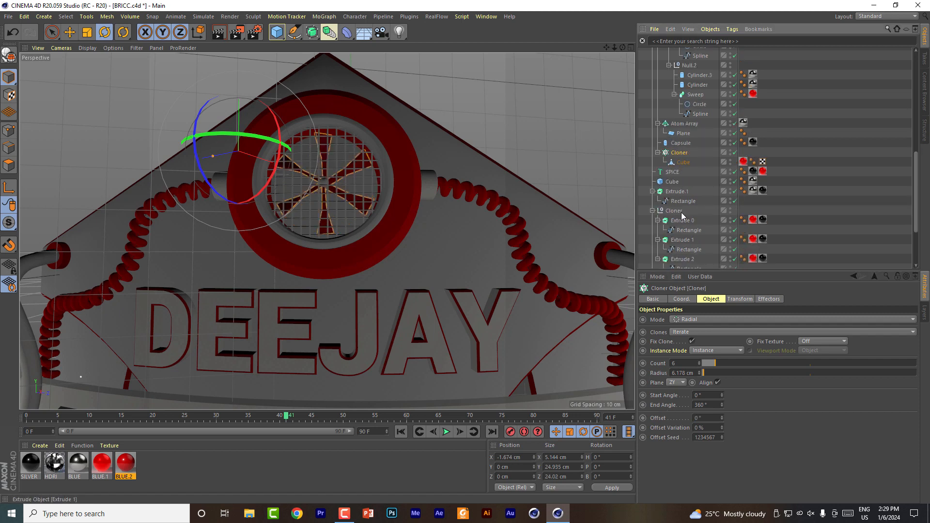
{"action": "right_click", "coordinate": [680, 154]}
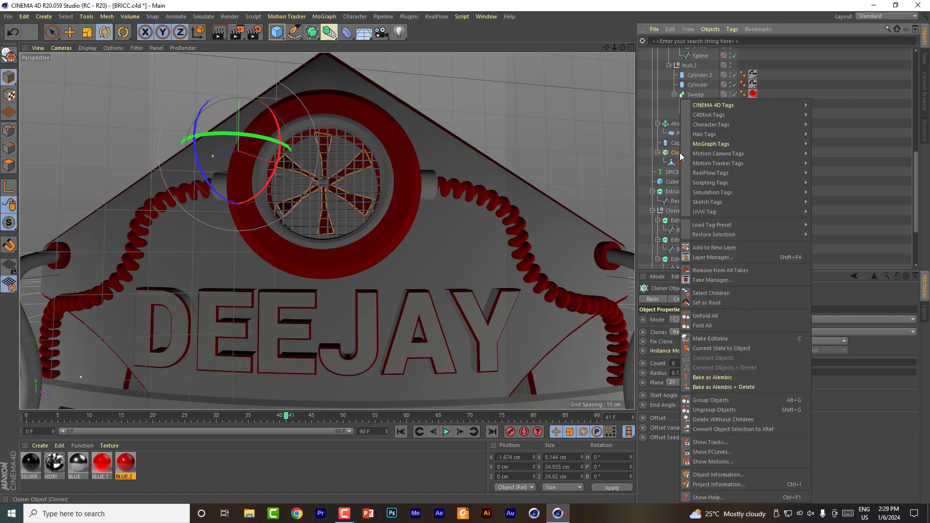
{"action": "mouse_move", "coordinate": [742, 108]}
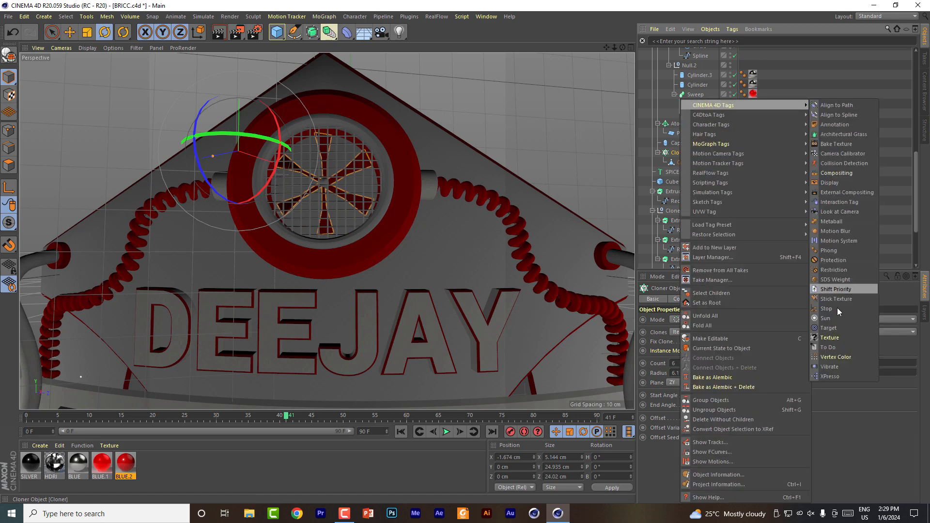
{"action": "left_click", "coordinate": [829, 377]}
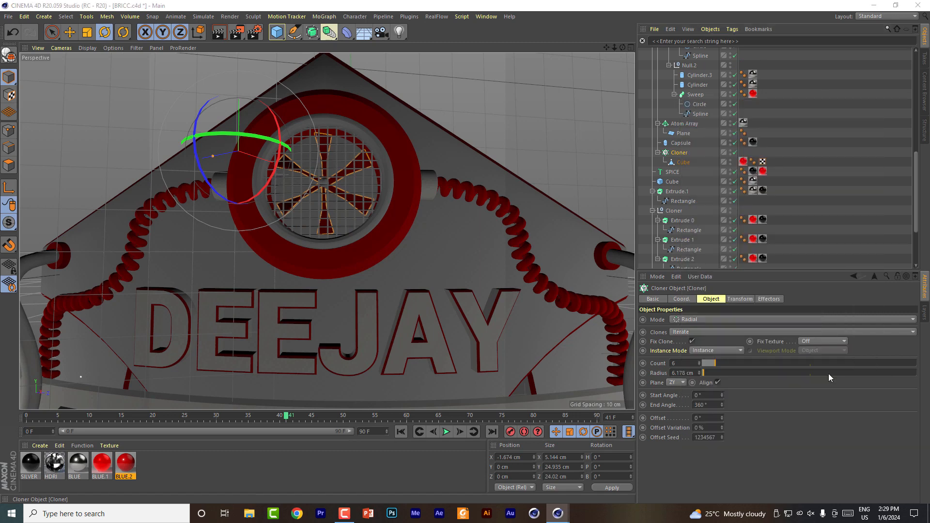
{"action": "left_click_drag", "start_coordinate": [702, 237], "coordinate": [547, 181]}
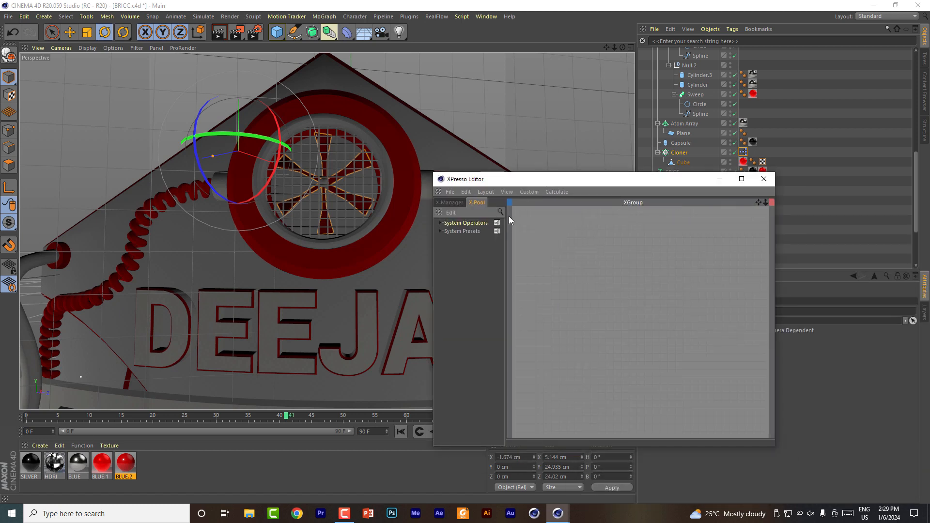
Step: Search the XPresso operators and presets for "rota" and add the Rotate preset to the XGroup
{"action": "left_click", "coordinate": [501, 212]}
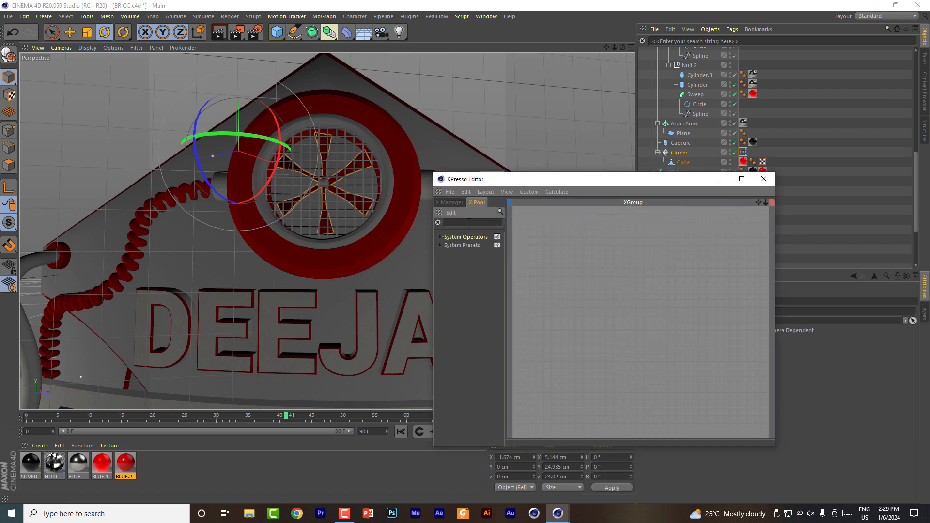
{"action": "type", "text": "rota"}
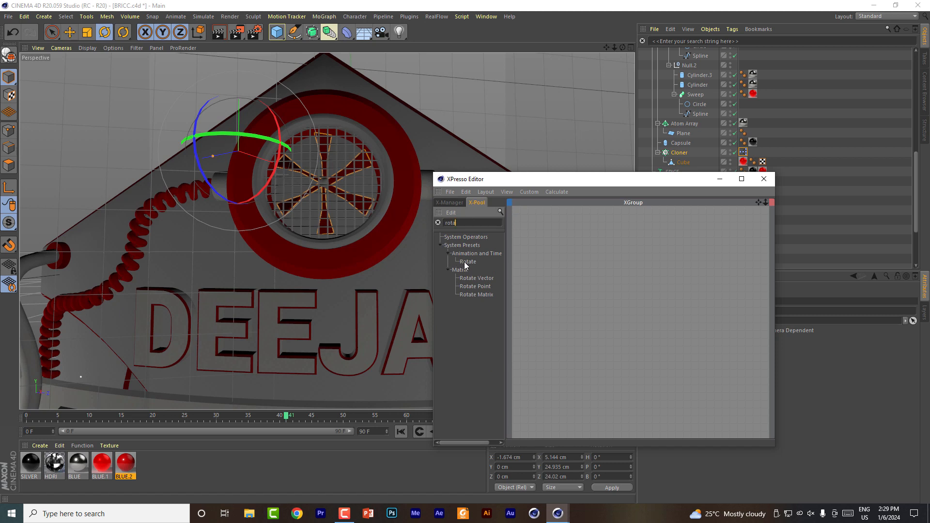
{"action": "left_click_drag", "start_coordinate": [464, 264], "coordinate": [554, 280]}
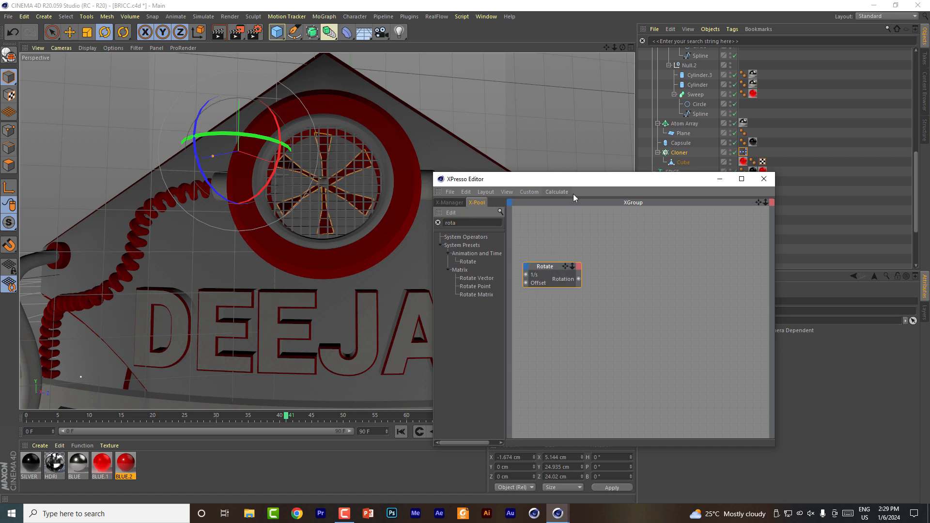
Step: Add the fan blade Cloner to the XGroup as an object node beside Rotate and show the Cloner's object properties
{"action": "left_click_drag", "start_coordinate": [587, 180], "coordinate": [411, 191]}
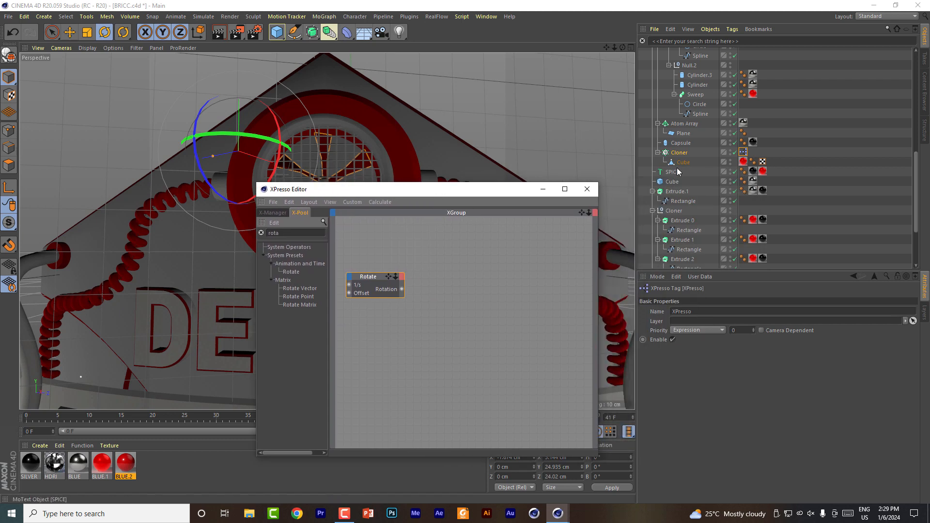
{"action": "left_click_drag", "start_coordinate": [674, 154], "coordinate": [452, 293]}
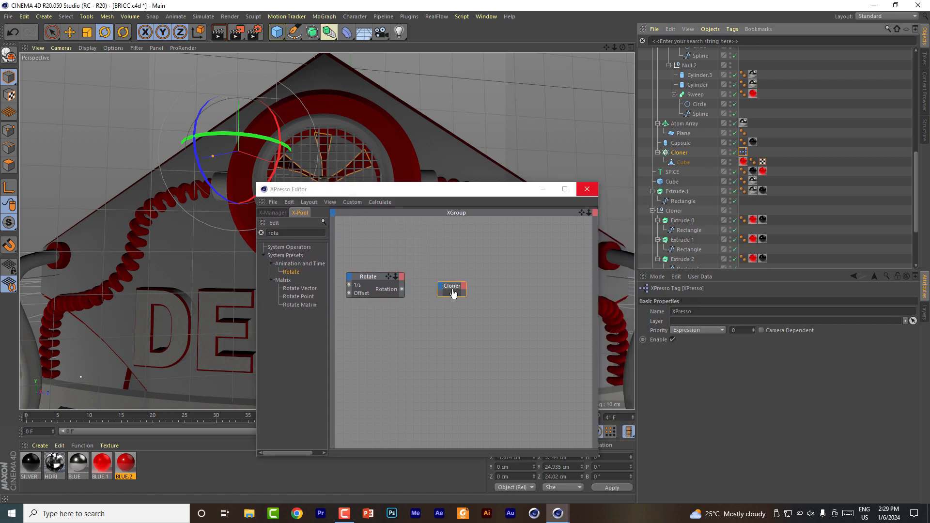
{"action": "left_click", "coordinate": [680, 153]}
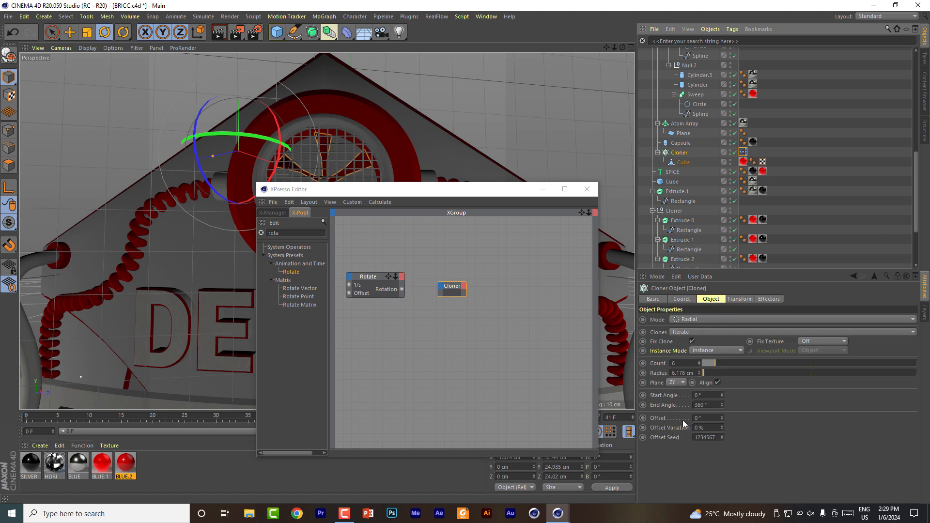
Step: Expose an Offset input port on the Cloner node and connect the Rotate node's Rotation output to it
{"action": "left_click", "coordinate": [465, 286]}
{"action": "left_click", "coordinate": [441, 286]}
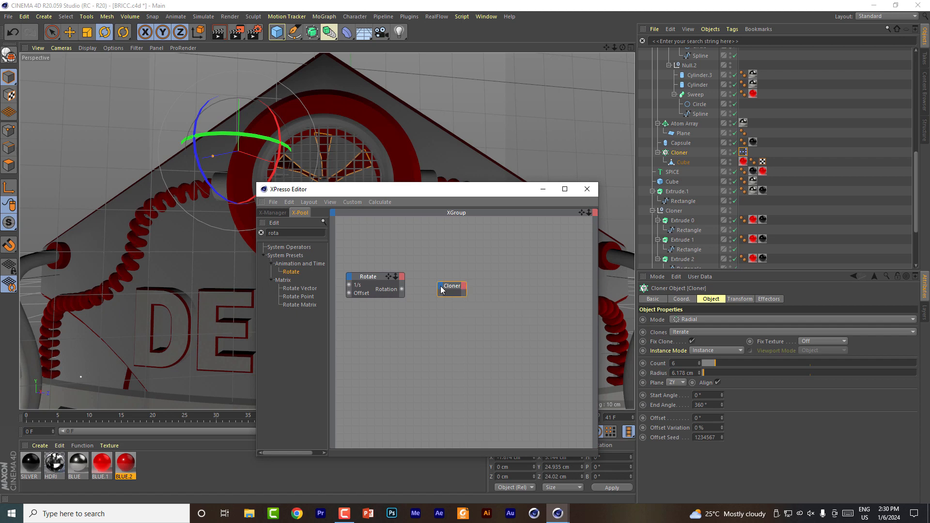
{"action": "left_click", "coordinate": [440, 286]}
{"action": "mouse_move", "coordinate": [463, 362]}
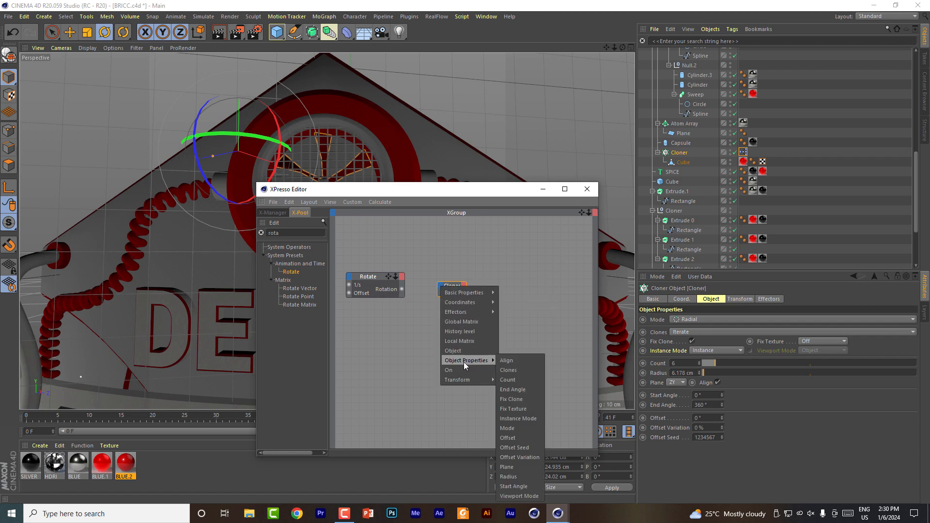
{"action": "left_click", "coordinate": [510, 439]}
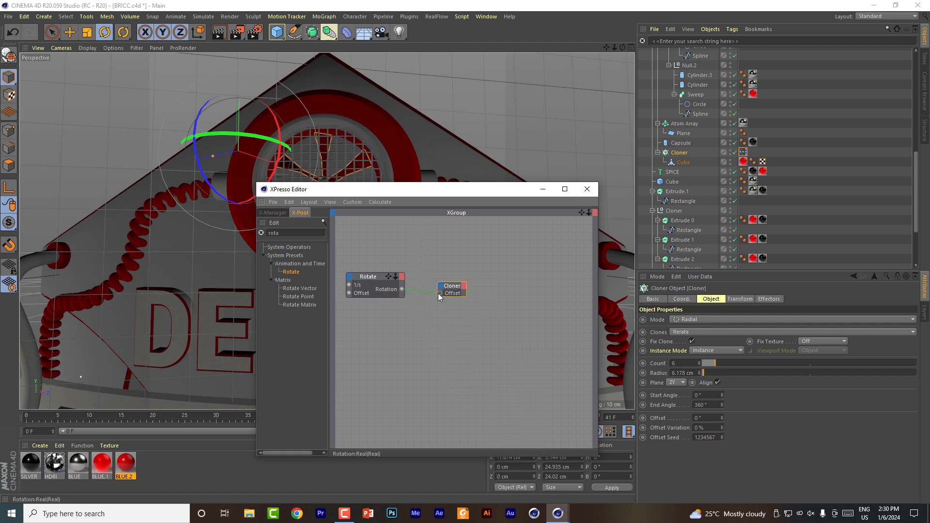
{"action": "left_click_drag", "start_coordinate": [440, 292], "coordinate": [440, 292]}
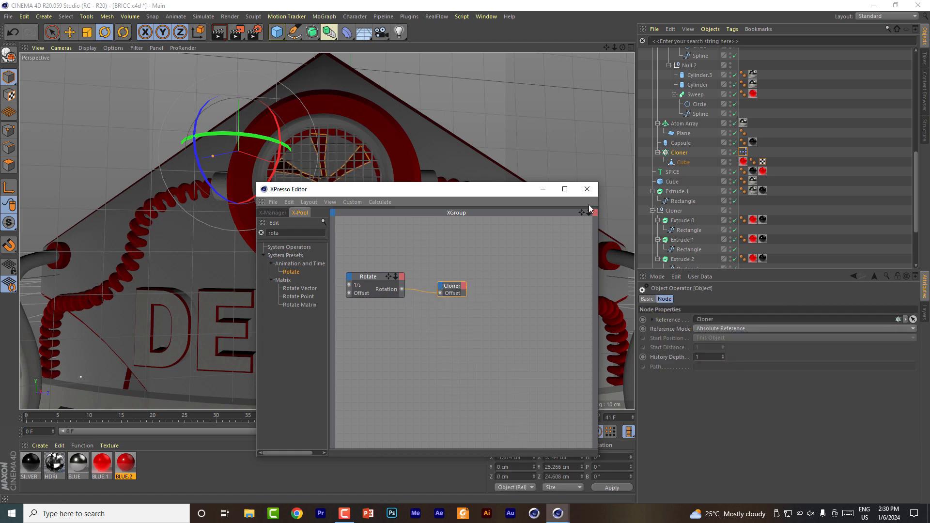
Step: Move the XPresso Editor clear of the fan and play the animation from the first frame to check the rotation
{"action": "left_click_drag", "start_coordinate": [496, 191], "coordinate": [835, 110]}
{"action": "left_click", "coordinate": [401, 432]}
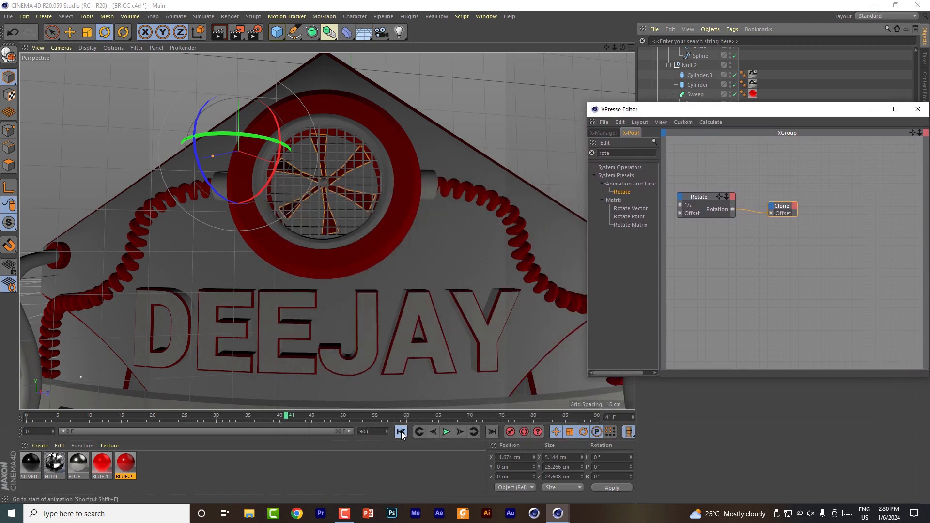
{"action": "left_click", "coordinate": [445, 432]}
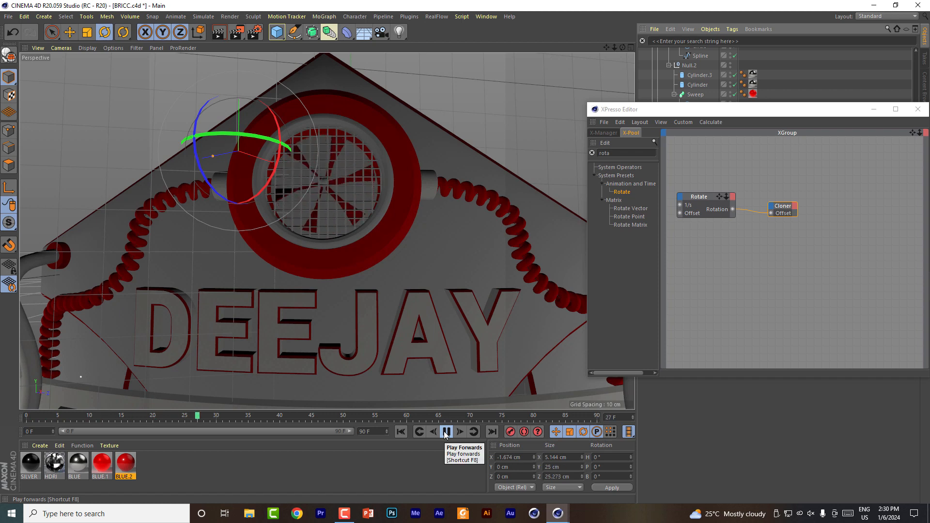
Step: Set the Rotate node's 1/s parameter to -0.5 to reverse the fan's spin, keeping the editor clear of the fan
{"action": "left_click", "coordinate": [720, 200]}
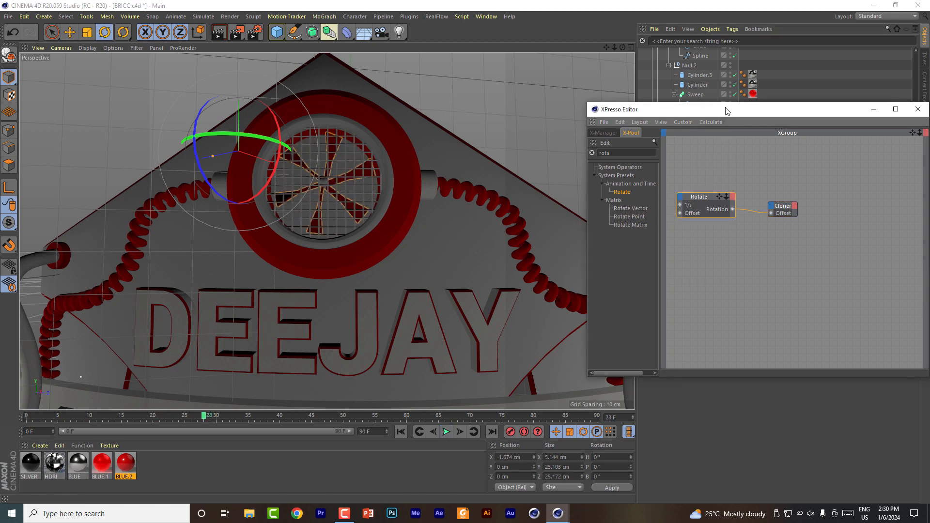
{"action": "left_click_drag", "start_coordinate": [726, 111], "coordinate": [354, 144]}
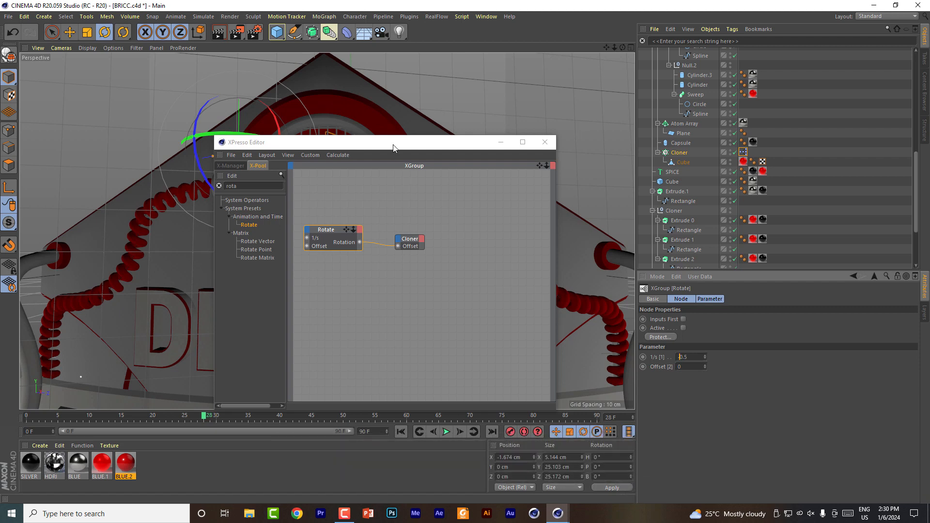
{"action": "left_click_drag", "start_coordinate": [393, 148], "coordinate": [678, 143]}
Step: Replay the animation from the start to check the reversed fan rotation, then stop playback
{"action": "left_click", "coordinate": [400, 431]}
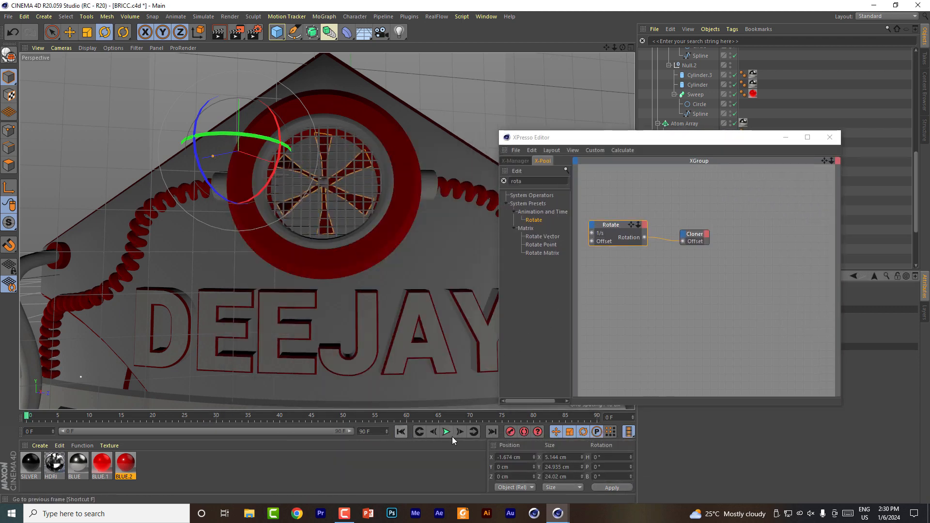
{"action": "left_click", "coordinate": [446, 431]}
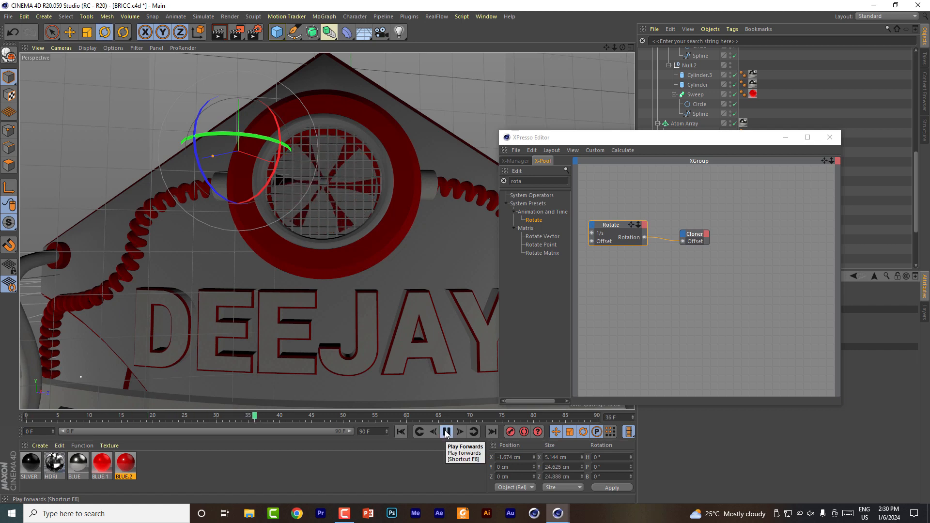
{"action": "left_click", "coordinate": [446, 431]}
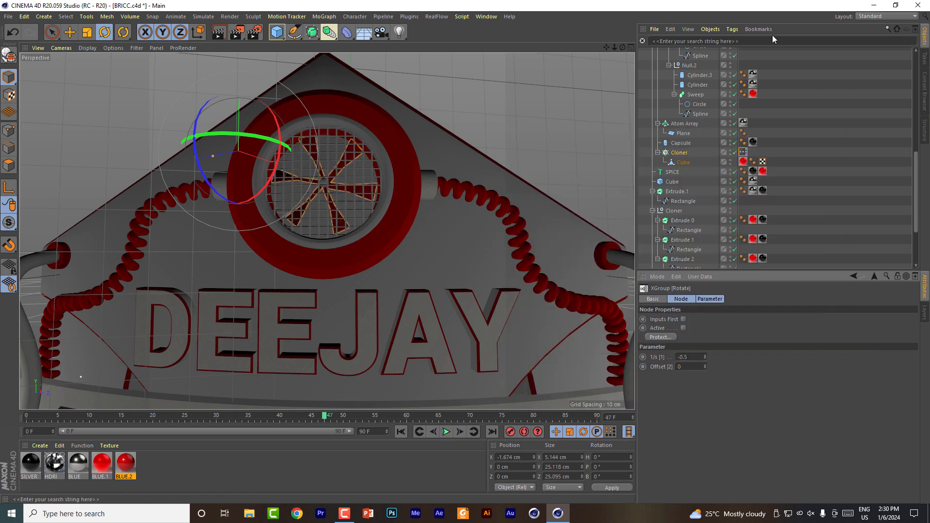
Step: Collapse the top-level Null hierarchy and keyframe the camera's rotation at frame 70
{"action": "scroll", "coordinate": [789, 141], "scroll_direction": "up", "scroll_amount": 15}
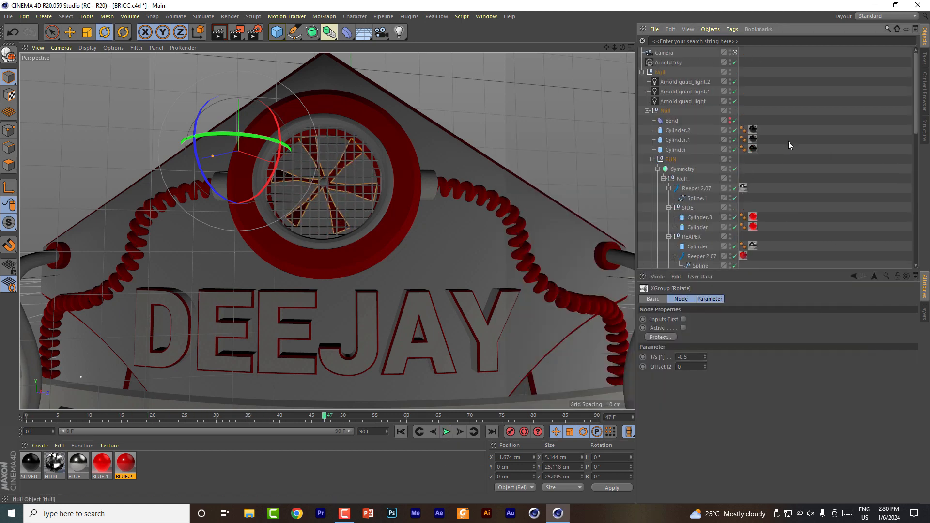
{"action": "left_click", "coordinate": [641, 72]}
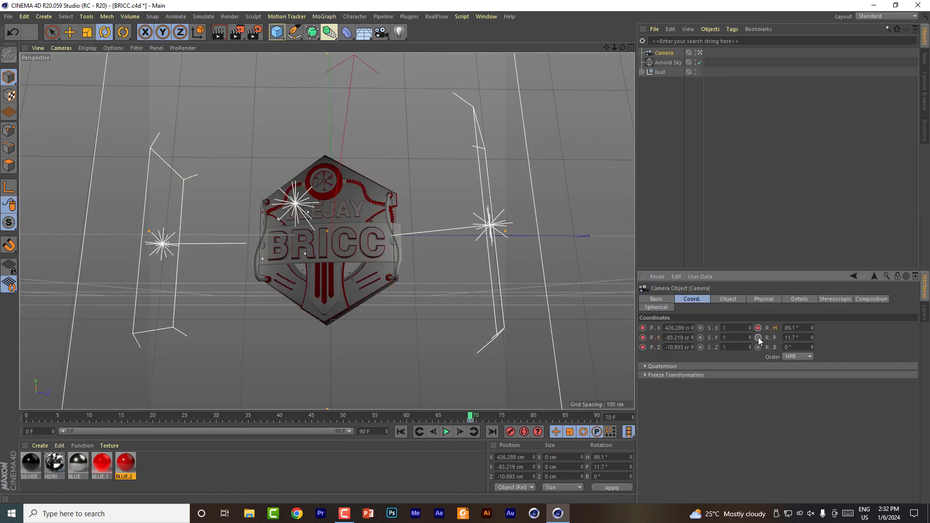
{"action": "left_click", "coordinate": [758, 348]}
Step: At frame 0, move the camera in close on the fan and keyframe its position and rotation
{"action": "left_click_drag", "start_coordinate": [446, 416], "coordinate": [6, 419]}
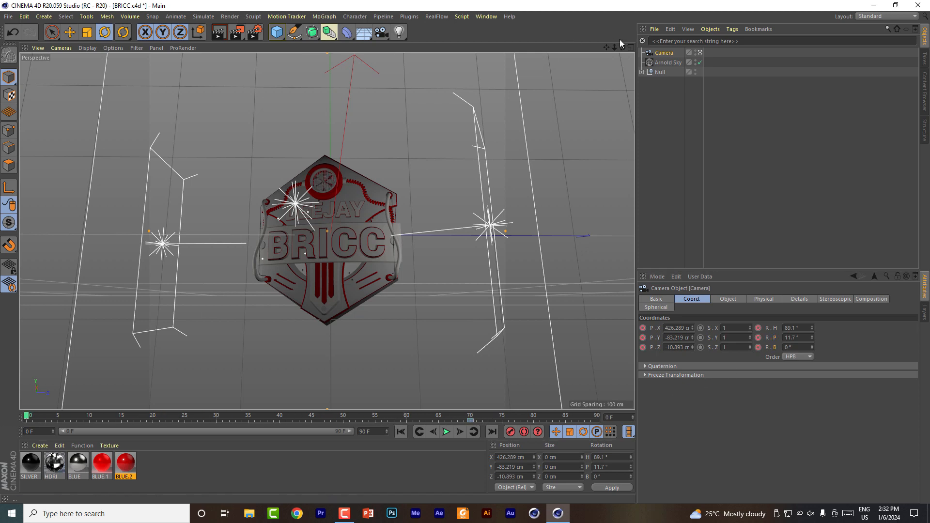
{"action": "left_click_drag", "start_coordinate": [614, 47], "coordinate": [663, 48]}
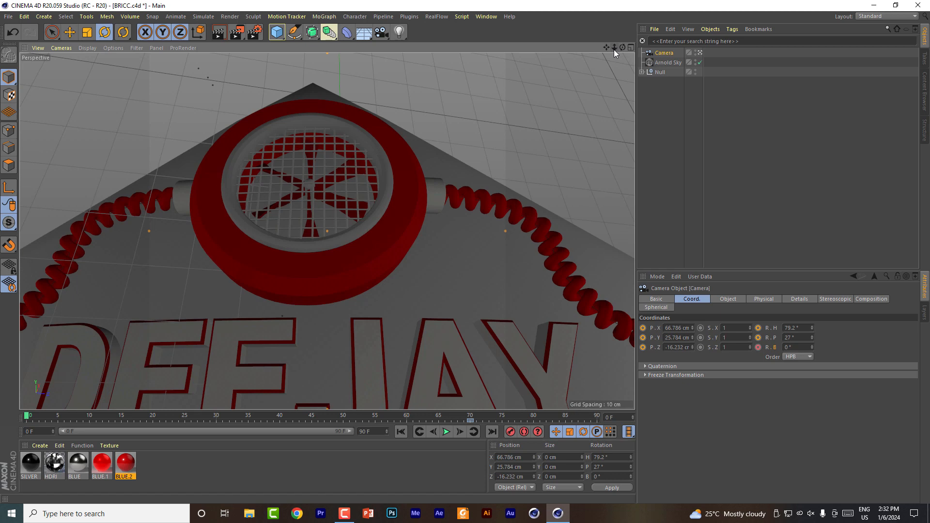
{"action": "left_click", "coordinate": [643, 328]}
{"action": "left_click", "coordinate": [643, 338]}
{"action": "left_click", "coordinate": [643, 347]}
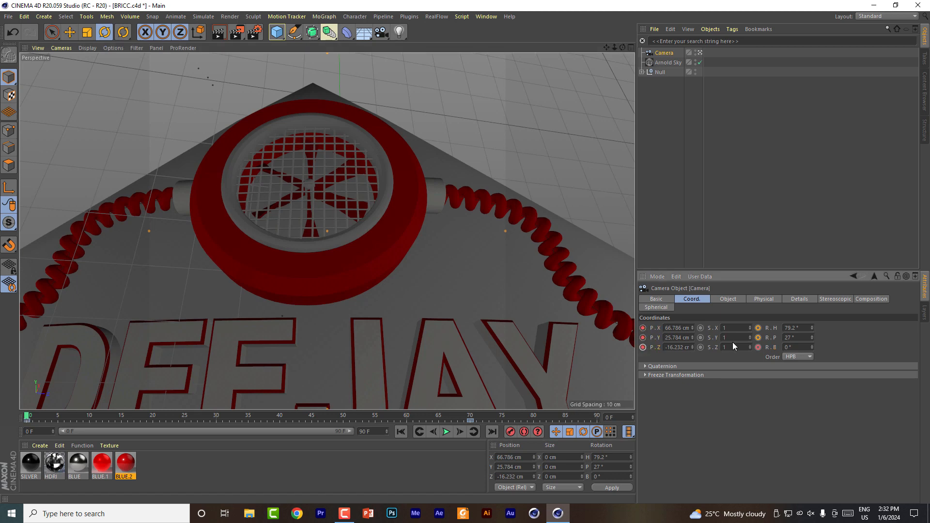
Step: Delete the animation track of the camera's bank rotation (R.B) and play the camera animation
{"action": "right_click", "coordinate": [774, 347]}
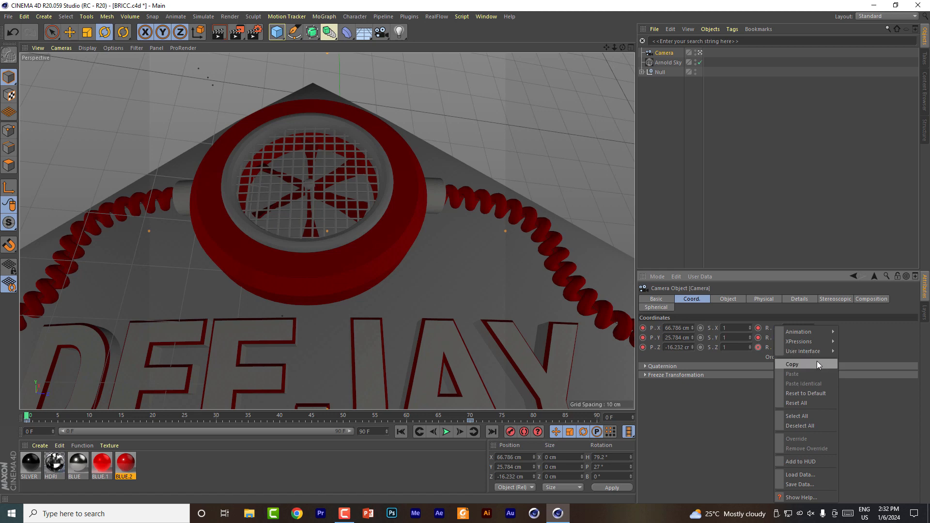
{"action": "mouse_move", "coordinate": [827, 333]}
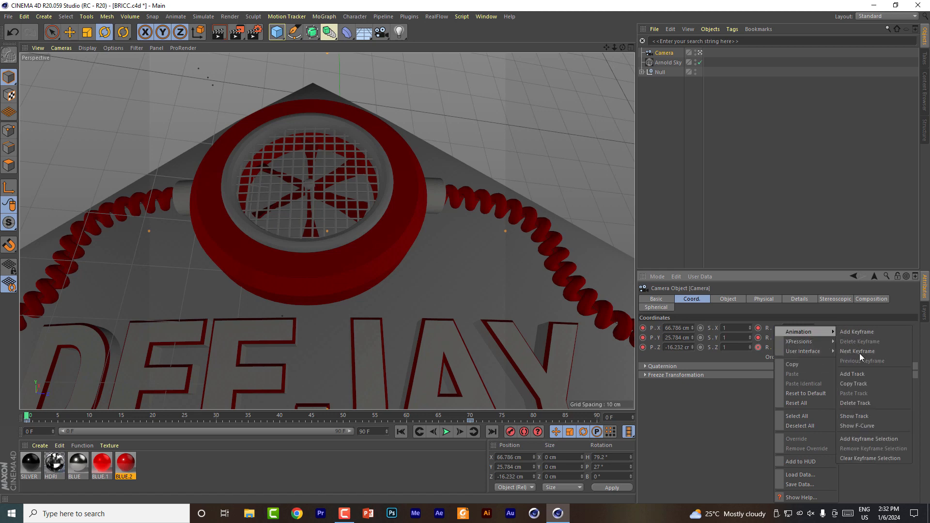
{"action": "left_click", "coordinate": [855, 403]}
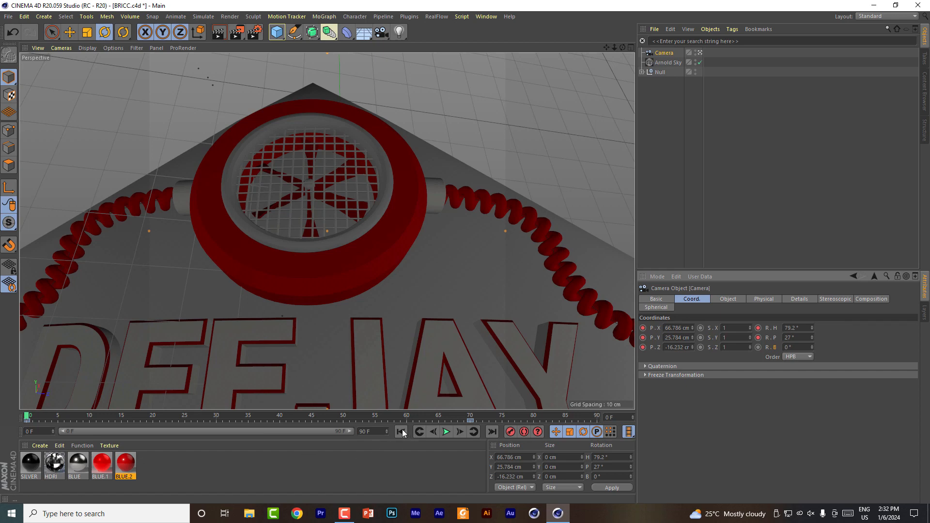
{"action": "left_click", "coordinate": [447, 431]}
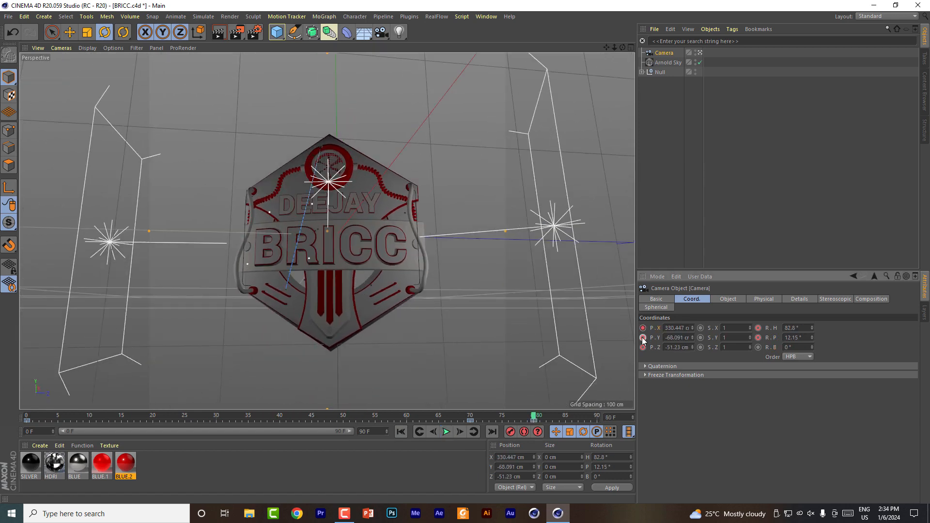
Step: Keyframe the camera's position at frame 80 and advance the timeline to frame 90
{"action": "left_click", "coordinate": [643, 337]}
{"action": "left_click_drag", "start_coordinate": [534, 416], "coordinate": [606, 416]}
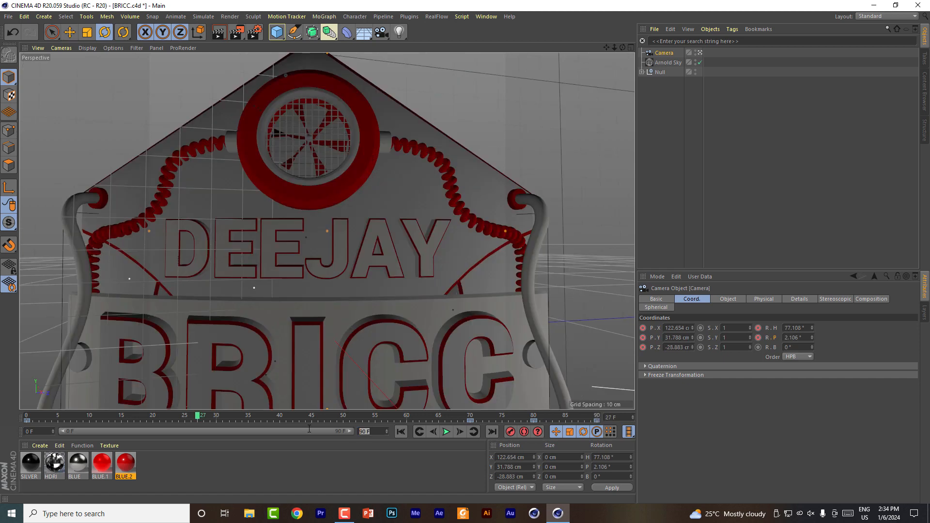
Step: Extend the animation and its preview range to 200 frames and return to the first frame
{"action": "type", "text": "20"}
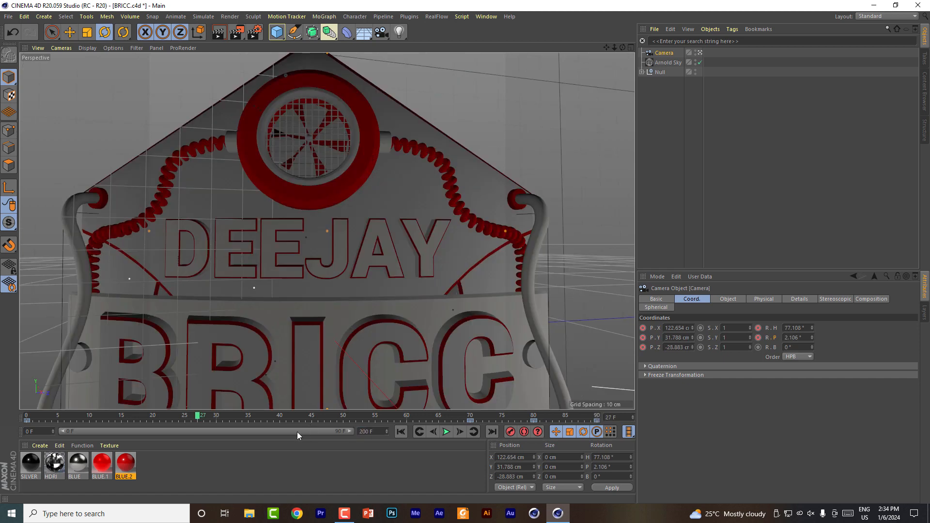
{"action": "key", "text": "Return"}
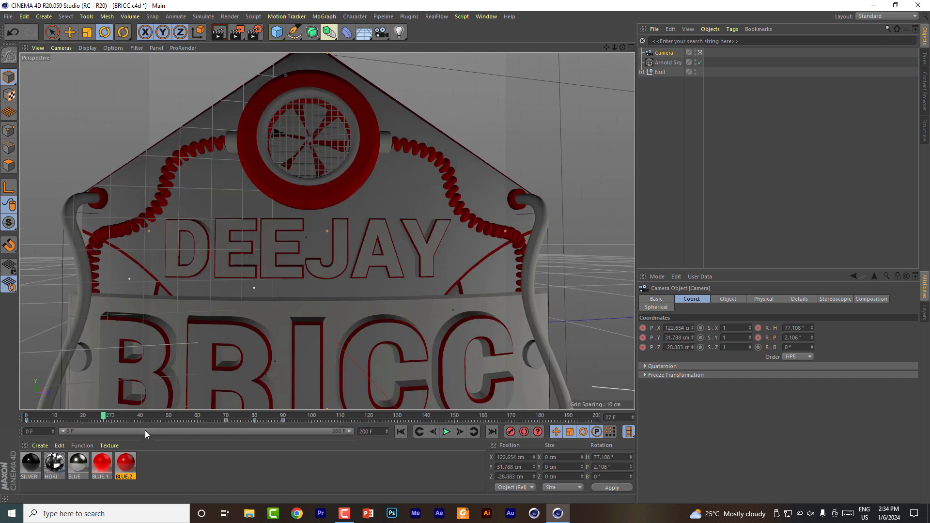
{"action": "left_click", "coordinate": [401, 432]}
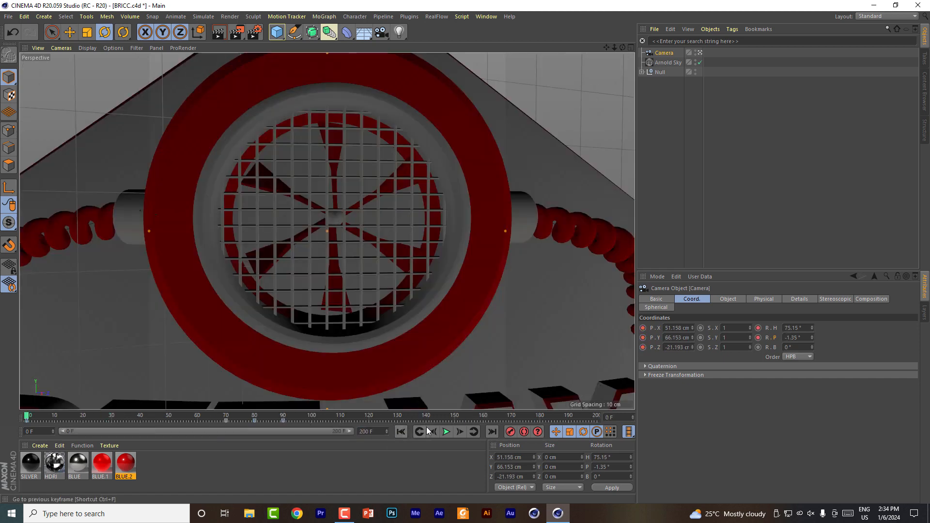
Step: Play the camera animation, retime its later keyframes with the middle keys at frame 71, and play it again
{"action": "left_click", "coordinate": [447, 431]}
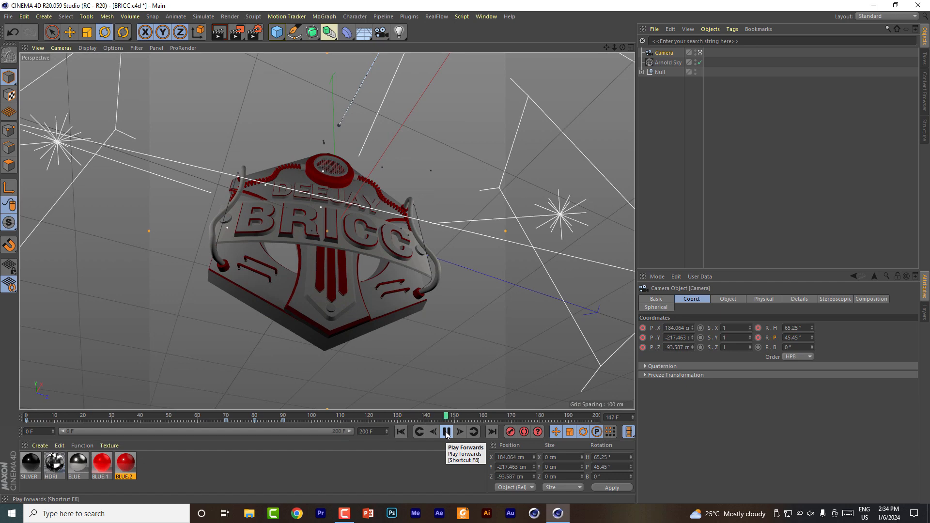
{"action": "left_click", "coordinate": [446, 432]}
{"action": "left_click", "coordinate": [283, 420]}
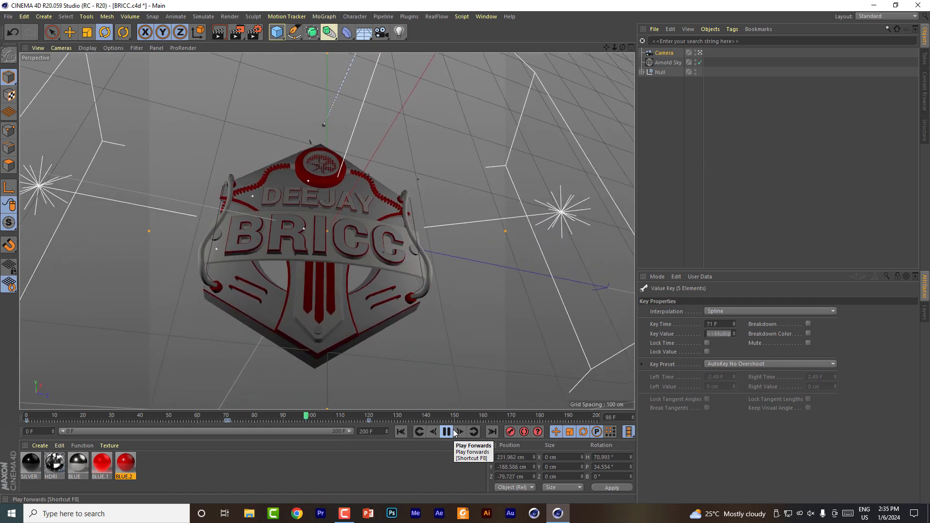
{"action": "left_click", "coordinate": [446, 431]}
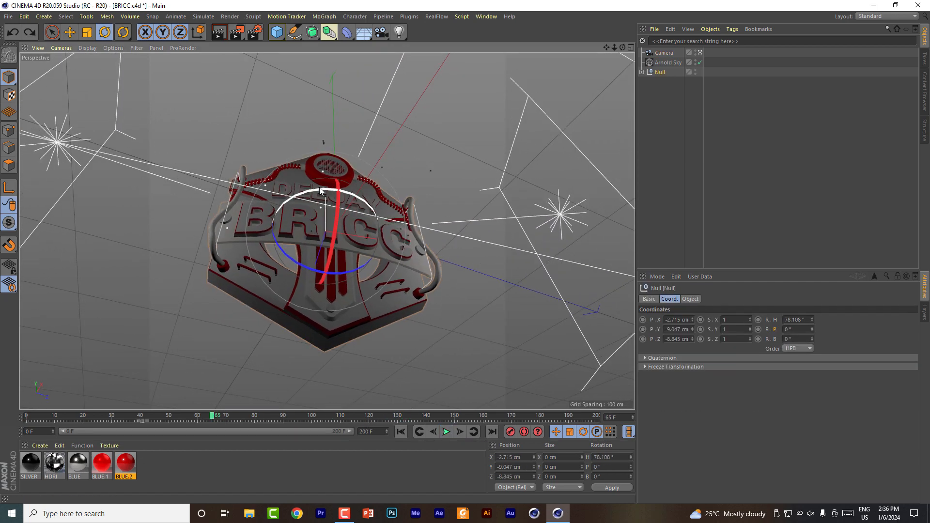
Step: Keyframe the Null's heading rotation at frame 65, rotate the badge to about 70° and keyframe the heading again a few frames on
{"action": "left_click", "coordinate": [759, 320]}
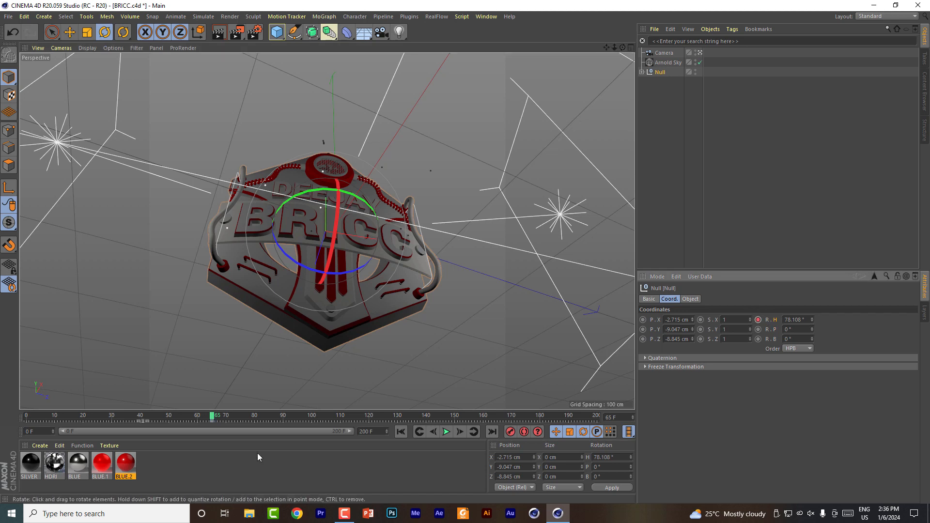
{"action": "left_click_drag", "start_coordinate": [215, 419], "coordinate": [233, 417]}
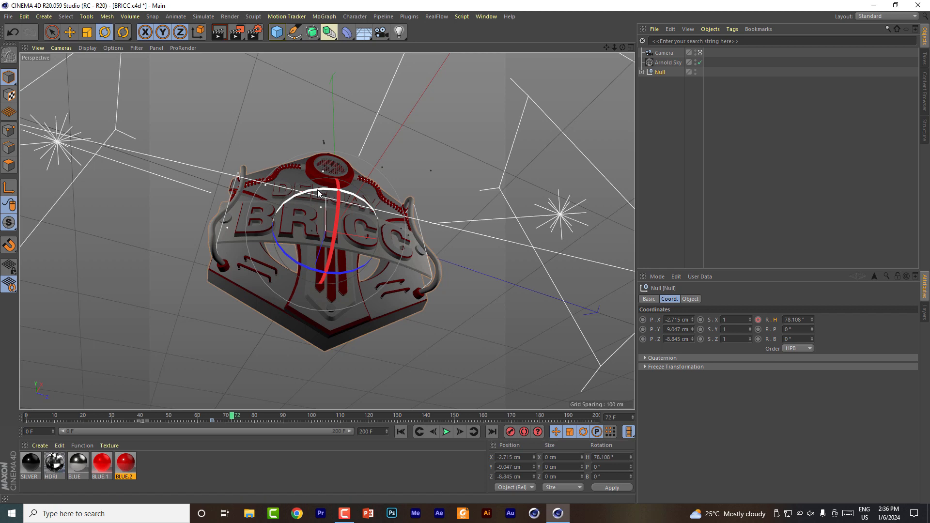
{"action": "left_click_drag", "start_coordinate": [317, 193], "coordinate": [308, 194]}
{"action": "left_click", "coordinate": [758, 319]}
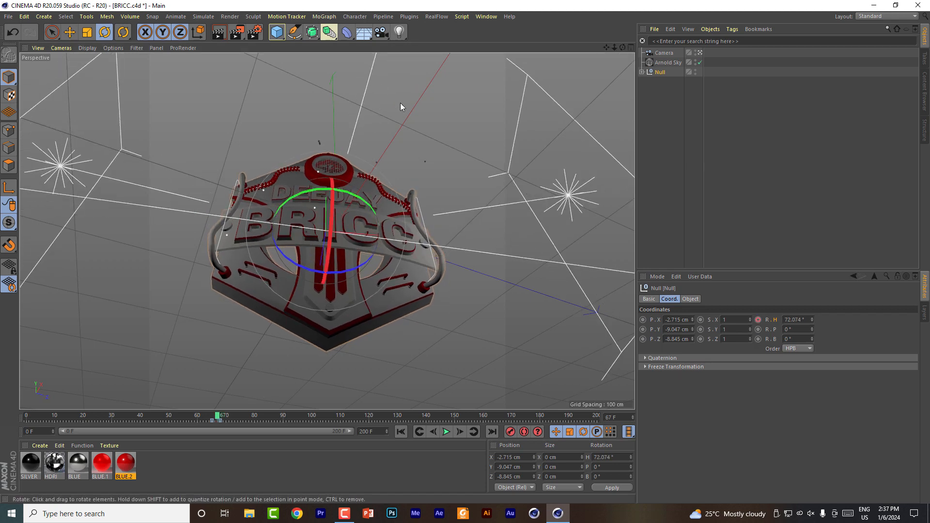
Step: In the dope sheet timeline, set the Null's heading keyframes to linear interpolation and close the timeline
{"action": "left_click", "coordinate": [487, 17]}
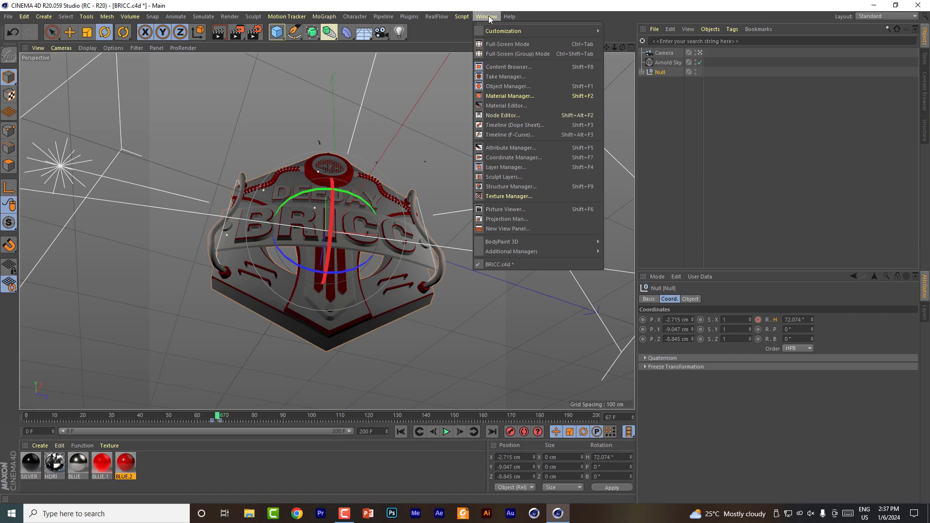
{"action": "left_click", "coordinate": [507, 125]}
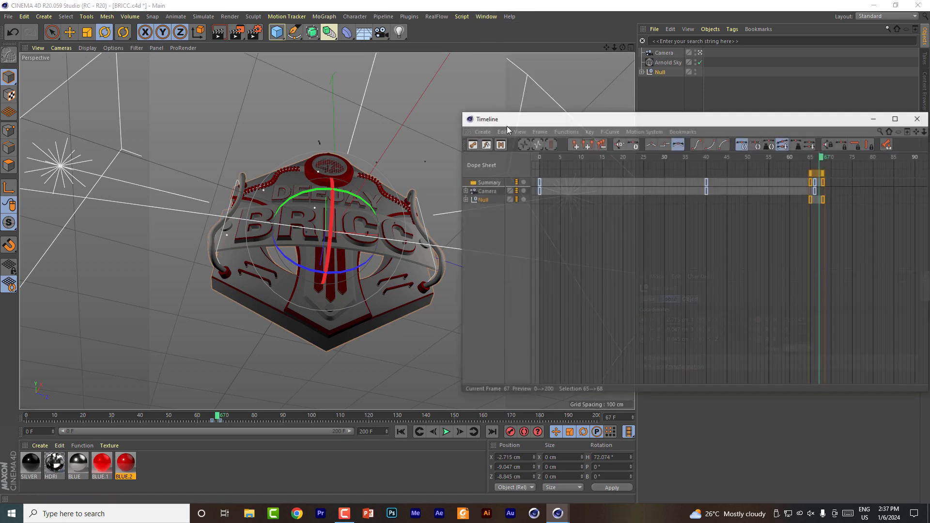
{"action": "left_click", "coordinate": [483, 200]}
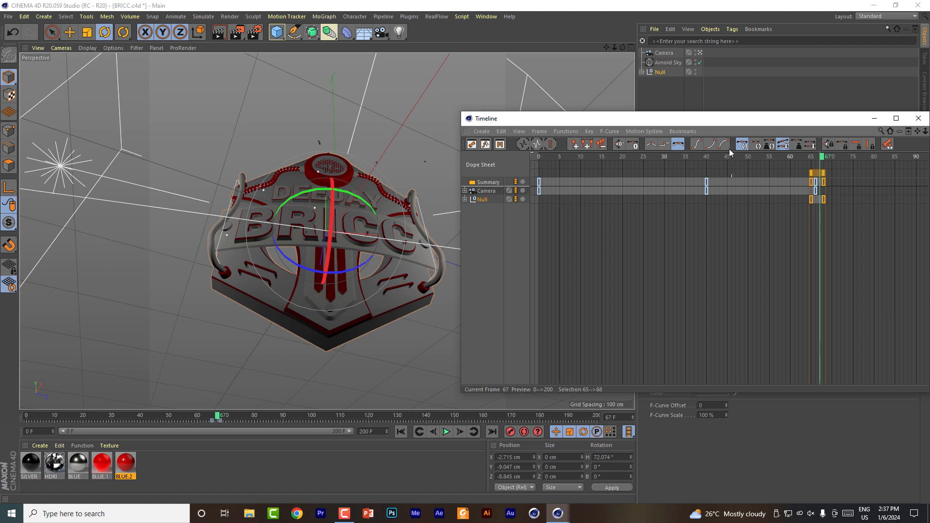
{"action": "left_click", "coordinate": [651, 145]}
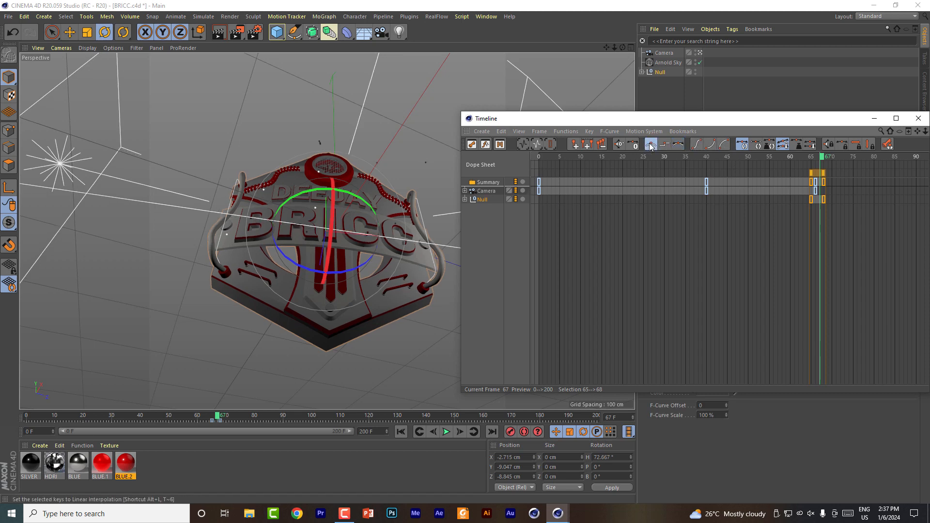
{"action": "left_click", "coordinate": [918, 118]}
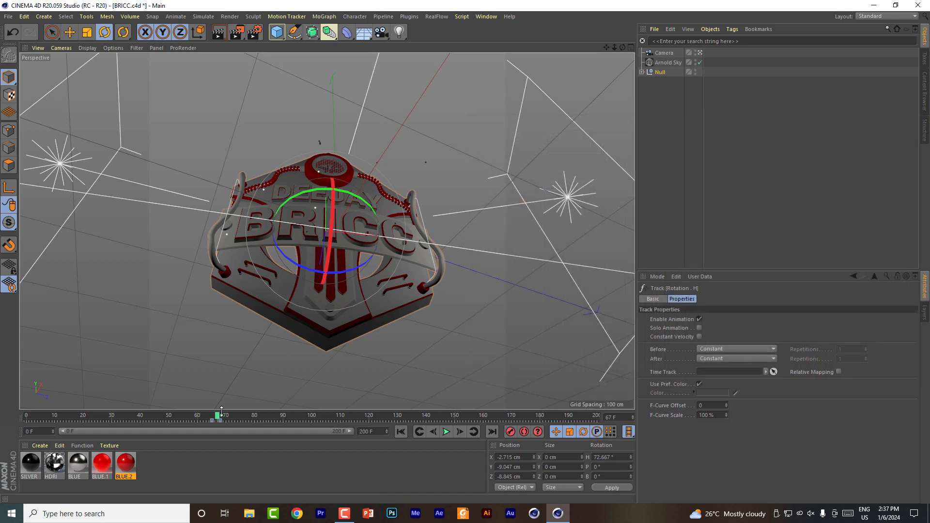
Step: Play the badge's rotation from just before its first heading keyframe and stop the playback
{"action": "left_click", "coordinate": [202, 415]}
{"action": "key", "text": "F8"}
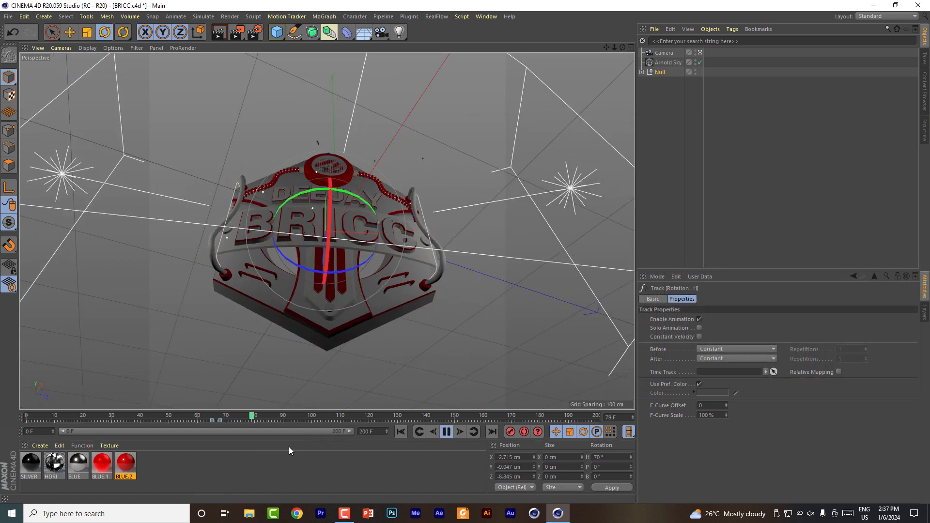
{"action": "left_click", "coordinate": [446, 432]}
Step: Shorten the preview range to 99 frames, move the Null's second heading keyframe to frame 67 and replay the rotation
{"action": "left_click_drag", "start_coordinate": [350, 431], "coordinate": [210, 431]}
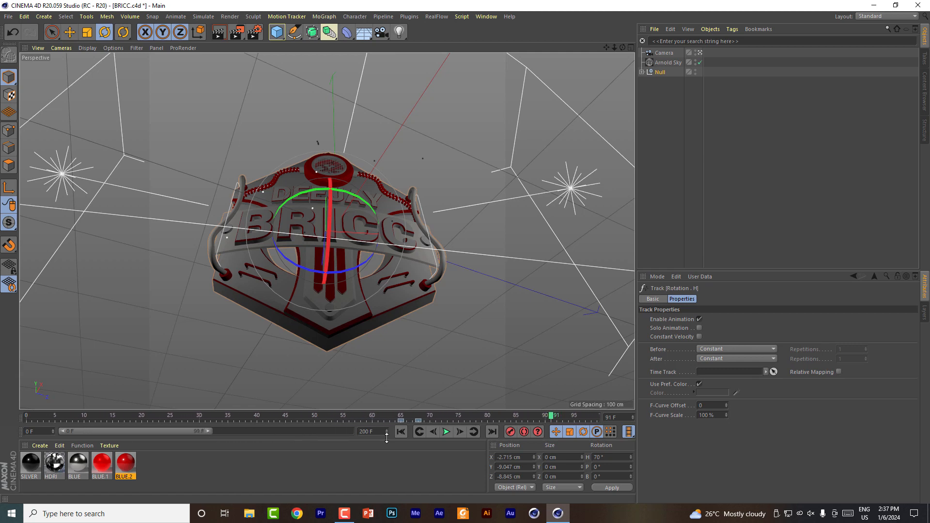
{"action": "left_click", "coordinate": [412, 421]}
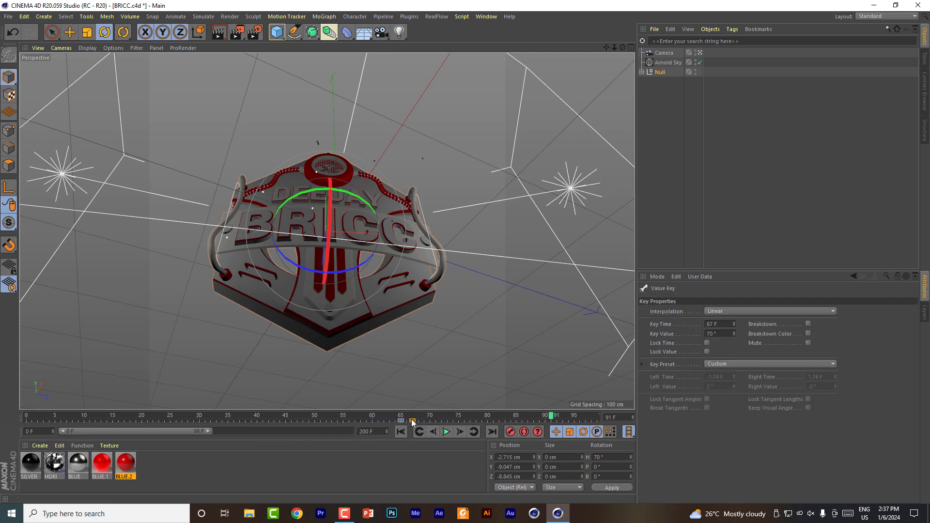
{"action": "left_click_drag", "start_coordinate": [400, 417], "coordinate": [412, 417]}
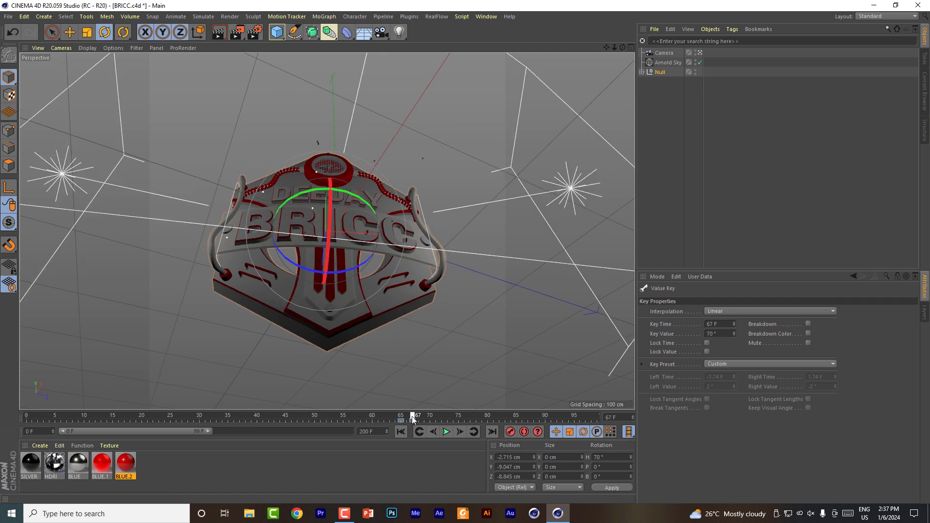
{"action": "left_click", "coordinate": [386, 420]}
{"action": "key", "text": "F8"}
{"action": "key", "text": "F8"}
Step: Widen the preview range to 159 frames and keyframe the Null's heading (R.H) at 60° on frame 67
{"action": "left_click_drag", "start_coordinate": [234, 430], "coordinate": [266, 417]}
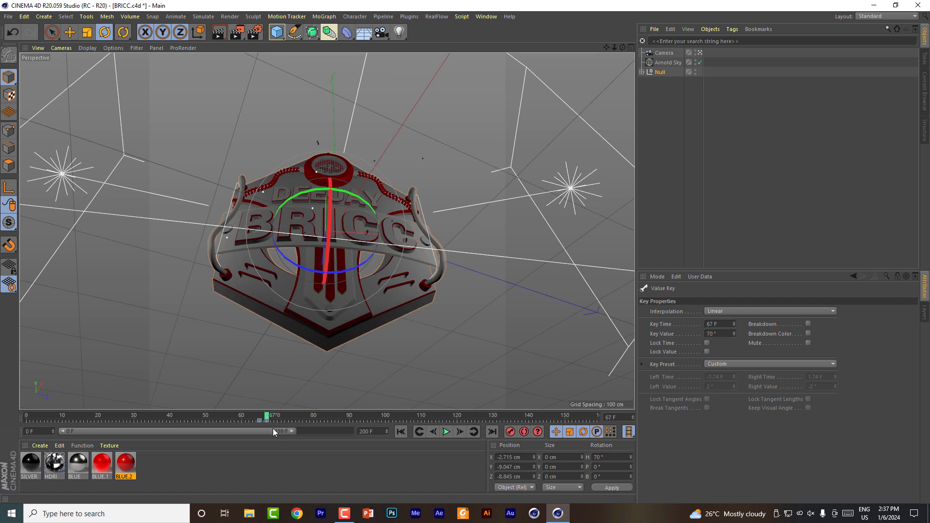
{"action": "left_click", "coordinate": [658, 73]}
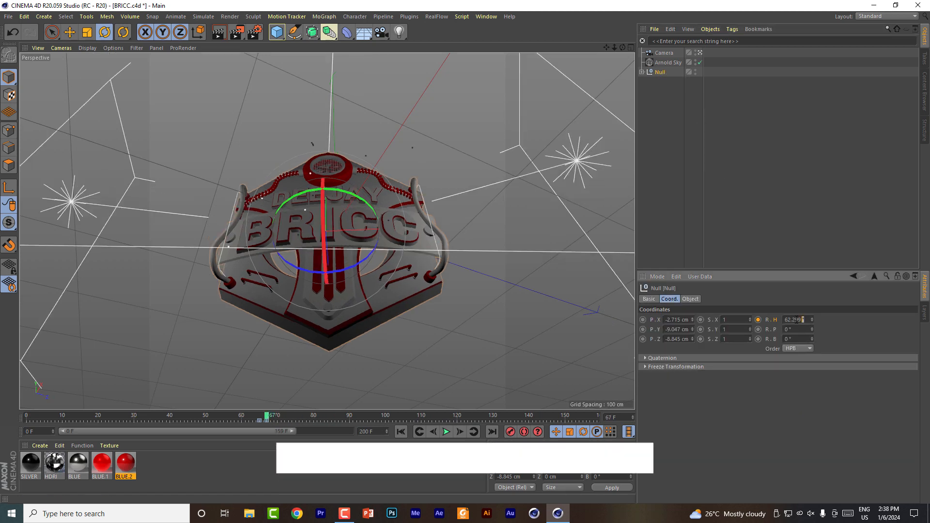
{"action": "type", "text": "60"}
{"action": "key", "text": "Return"}
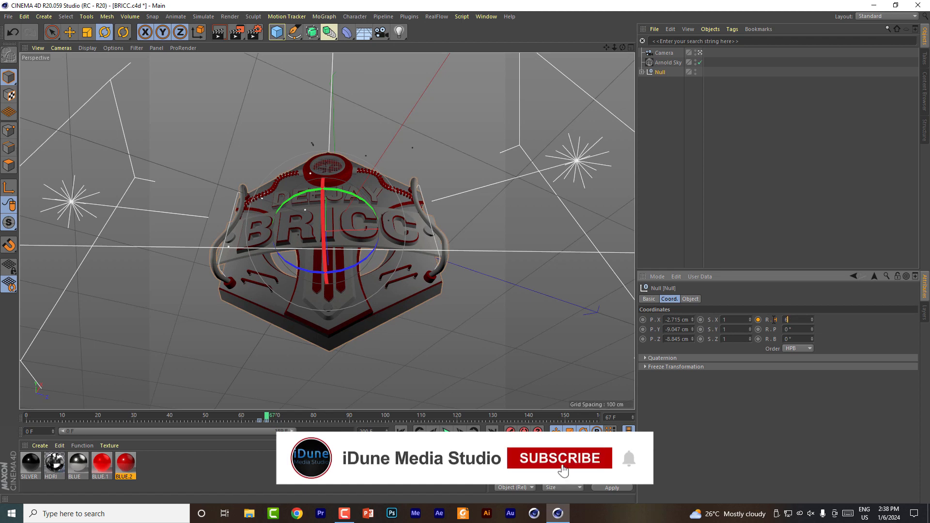
{"action": "left_click", "coordinate": [759, 320]}
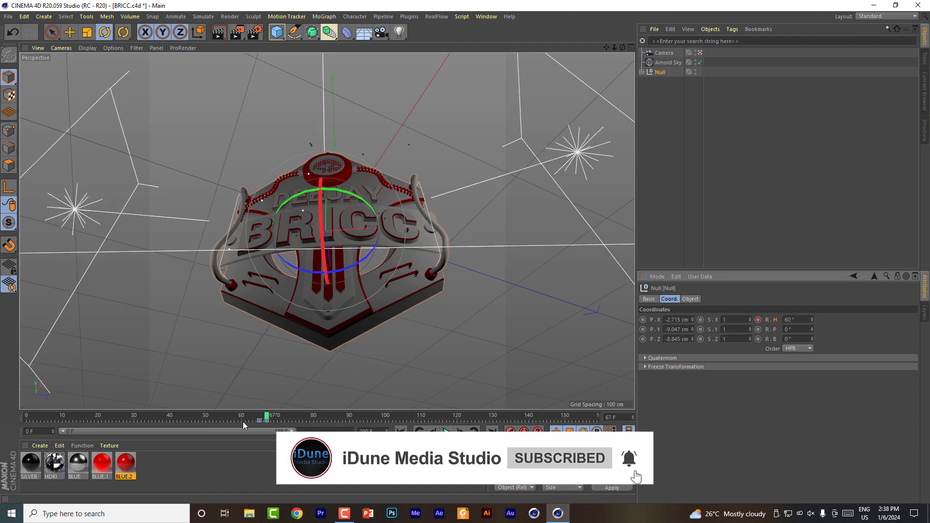
Step: At frame 70, set the Null's heading (R.H) to 78° and keyframe it
{"action": "left_click_drag", "start_coordinate": [796, 320], "coordinate": [743, 321]}
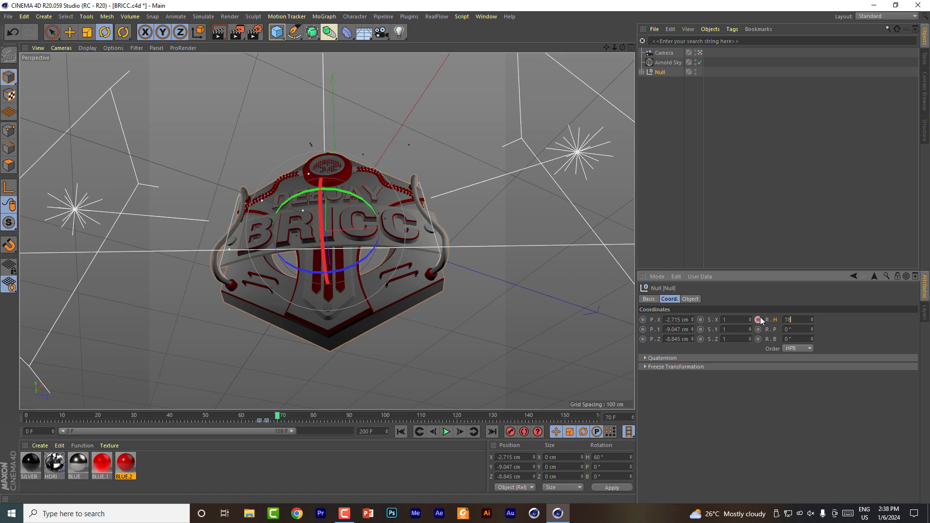
{"action": "type", "text": "78"}
{"action": "key", "text": "Return"}
{"action": "left_click", "coordinate": [759, 320]}
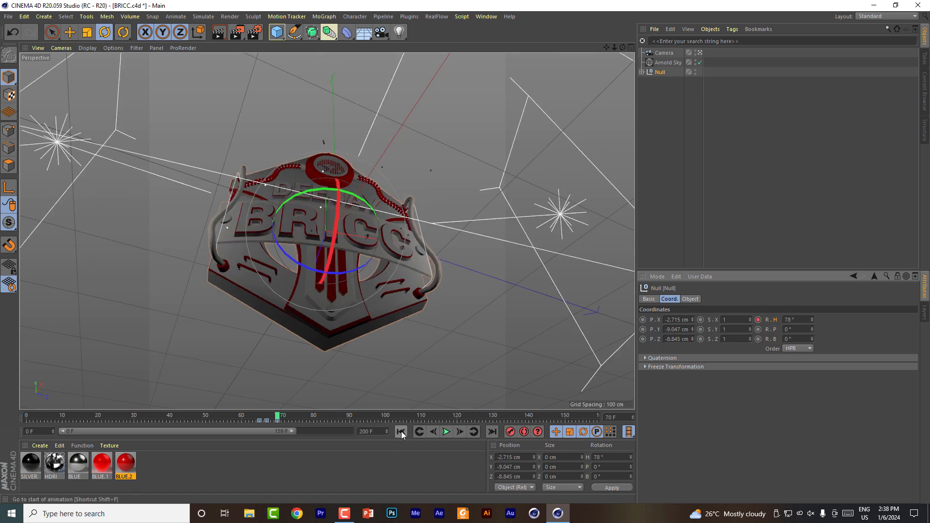
Step: Play the animation from the start, then replay the badge's quick turn between about frames 62 and 80
{"action": "left_click", "coordinate": [403, 431]}
{"action": "left_click", "coordinate": [446, 431]}
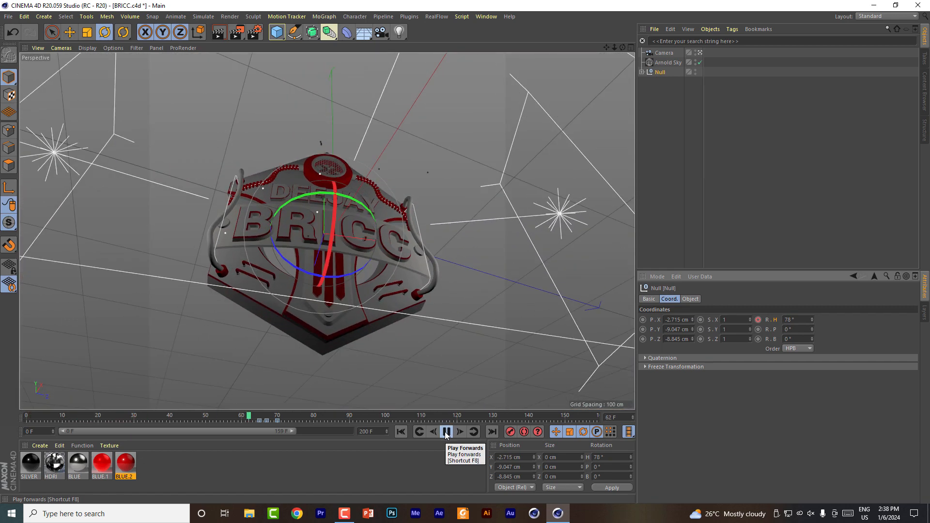
{"action": "left_click", "coordinate": [446, 431]}
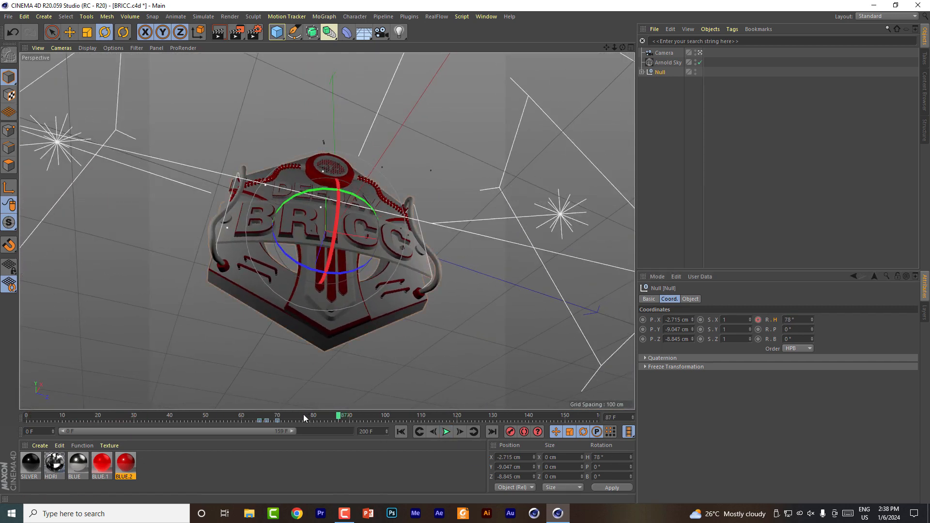
{"action": "left_click", "coordinate": [251, 417]}
{"action": "mouse_move", "coordinate": [251, 417]}
{"action": "left_mouse_down"}
{"action": "mouse_move", "coordinate": [301, 424]}
{"action": "mouse_move", "coordinate": [243, 430]}
{"action": "left_mouse_up"}
{"action": "key", "text": "F8"}
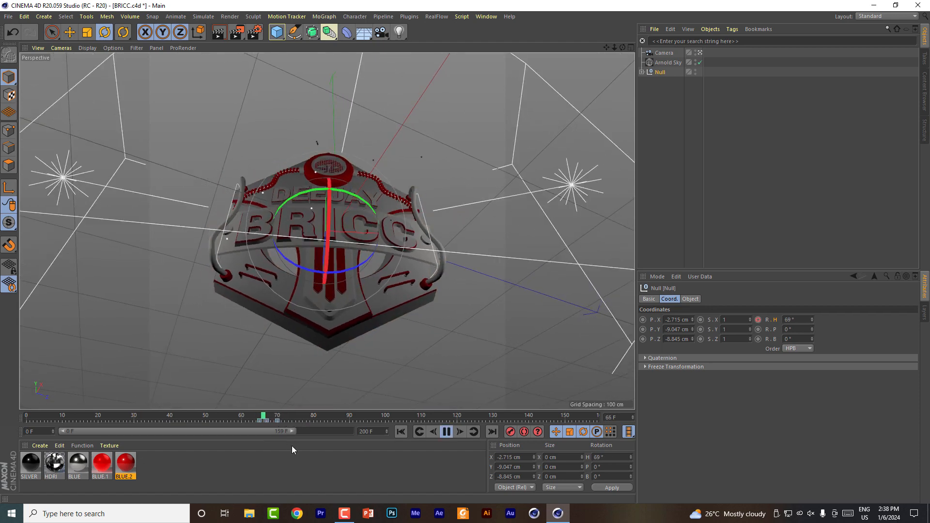
{"action": "left_click", "coordinate": [317, 417]}
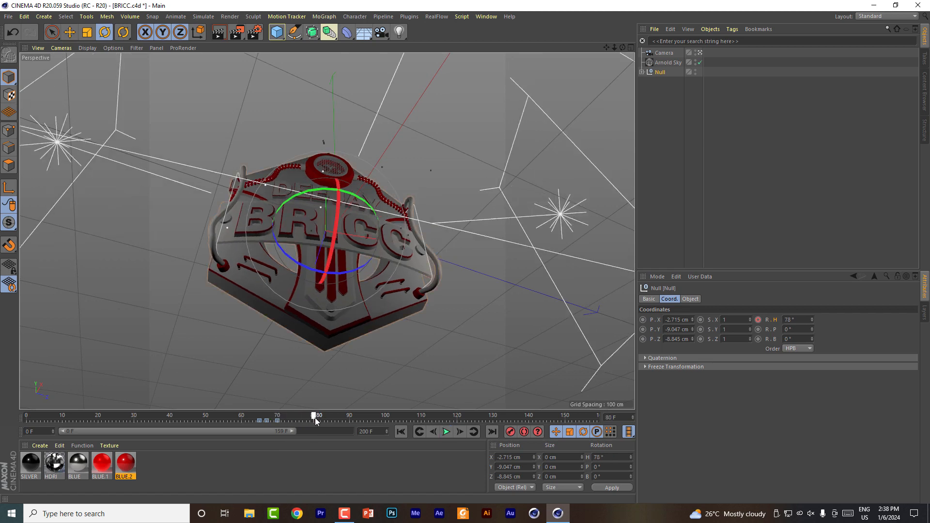
Step: Copy the Null's three heading keyframes so the turn repeats from about frame 82, and play the result
{"action": "left_click_drag", "start_coordinate": [248, 423], "coordinate": [341, 426]}
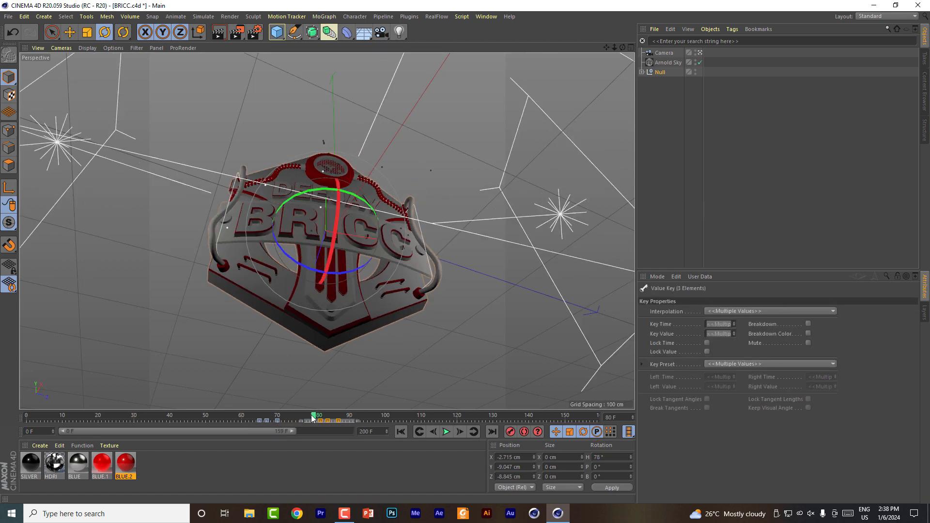
{"action": "left_click_drag", "start_coordinate": [253, 418], "coordinate": [246, 418]}
{"action": "key", "text": "F8"}
Step: Undo the Null's X scale change at frame 102 and set its X, Y and Z scale to 0.9 at frame 106
{"action": "left_click_drag", "start_coordinate": [367, 417], "coordinate": [390, 417]}
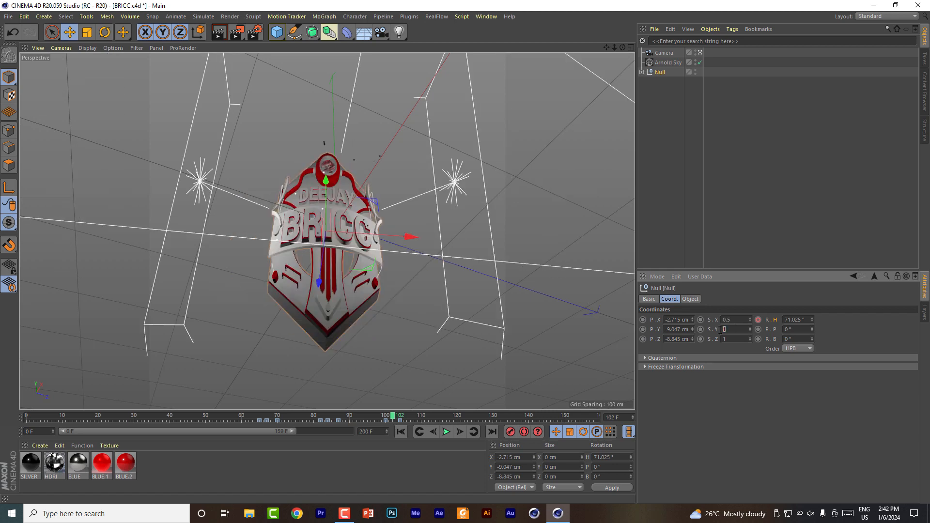
{"action": "key", "text": "ctrl+z"}
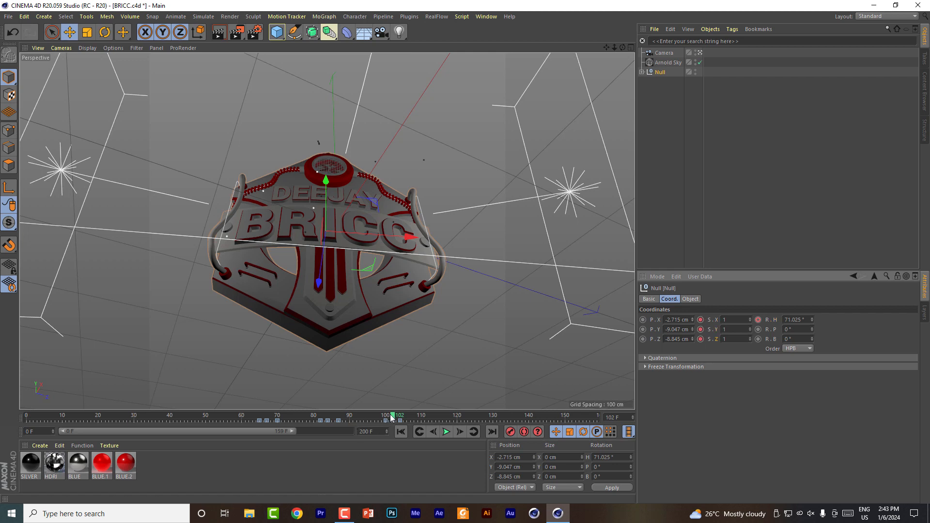
{"action": "left_click_drag", "start_coordinate": [393, 418], "coordinate": [403, 418]}
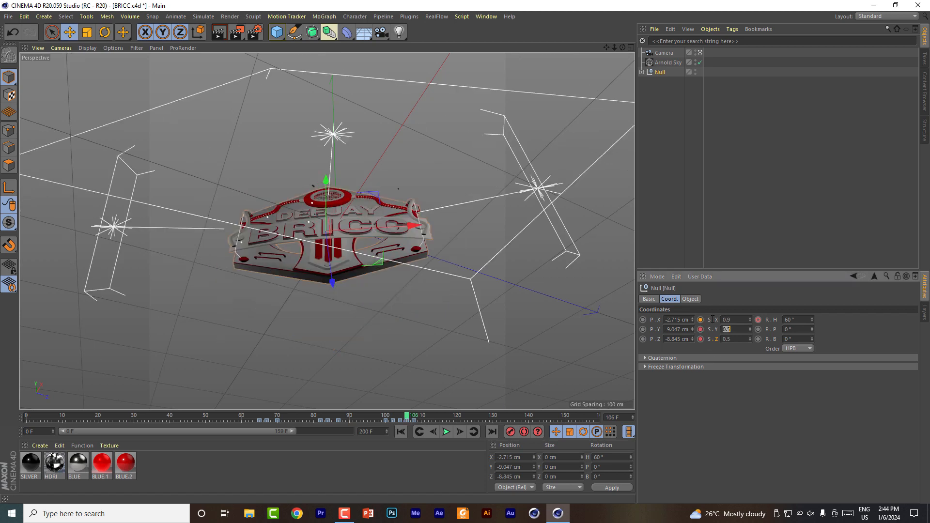
{"action": "key", "text": "Tab"}
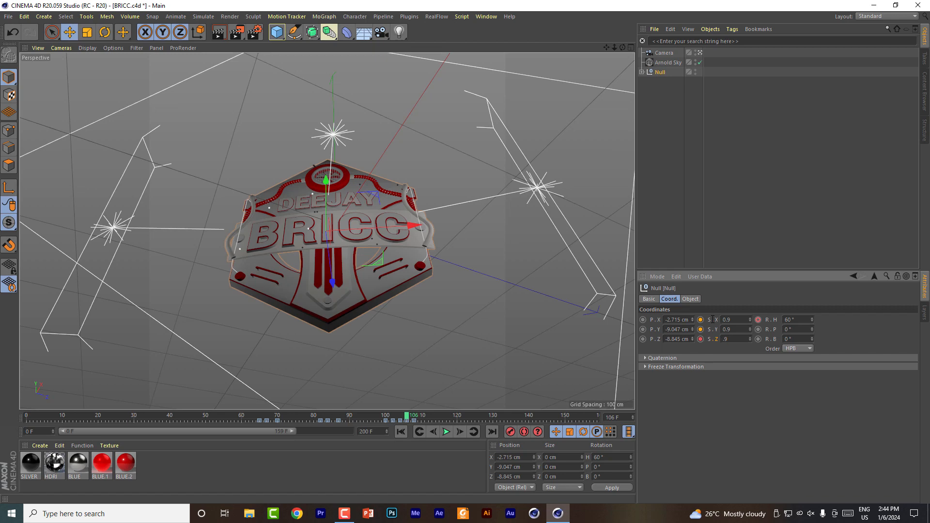
{"action": "type", "text": ".9"}
{"action": "key", "text": "Return"}
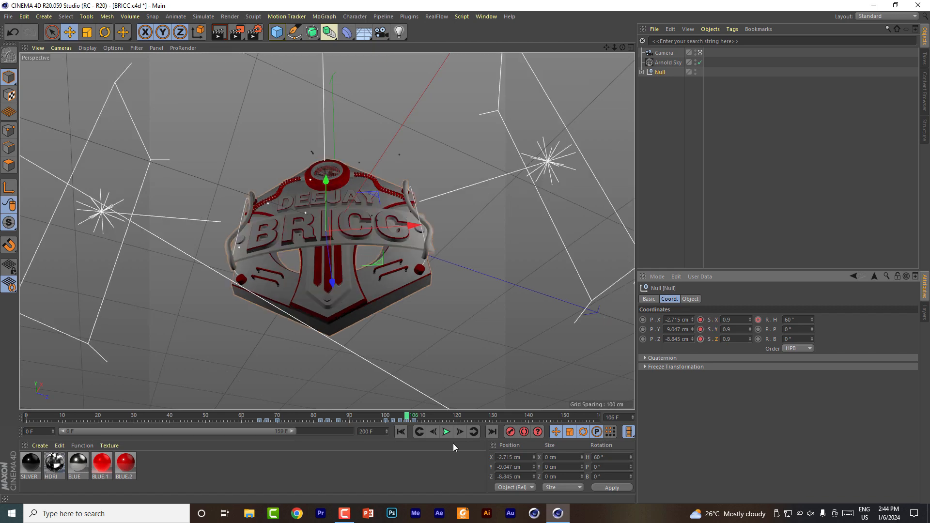
Step: Play the badge's scale and rotation animation and extend the preview range to the full 200 frames
{"action": "left_click", "coordinate": [446, 432]}
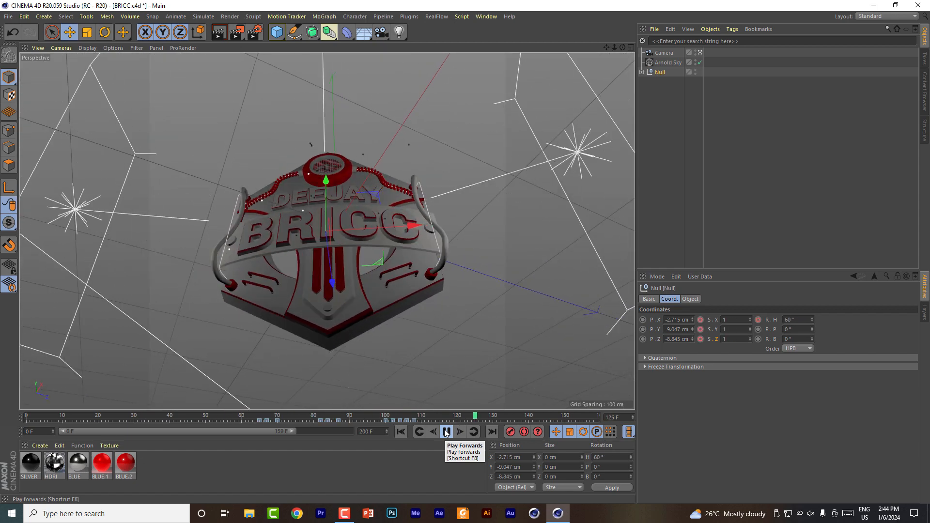
{"action": "left_click", "coordinate": [446, 432]}
{"action": "left_click", "coordinate": [658, 72]}
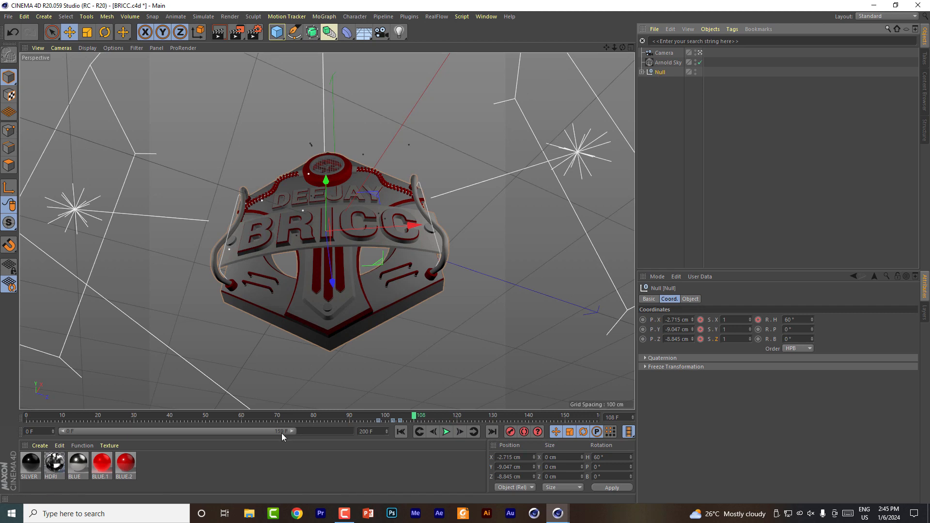
{"action": "left_click_drag", "start_coordinate": [282, 432], "coordinate": [350, 432]}
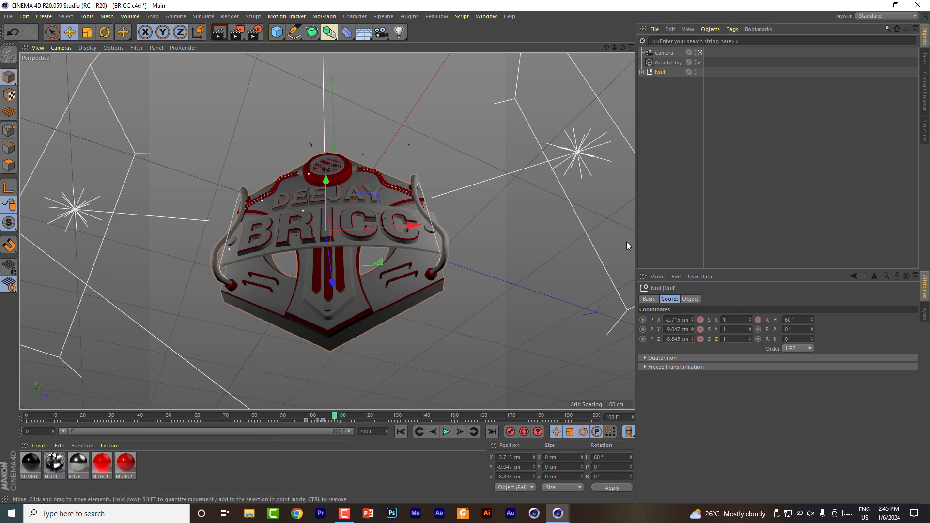
Step: Scrub the timeline around frames 101 to 103 to check the Null's scale and rotation keyframes
{"action": "left_click", "coordinate": [642, 72]}
{"action": "left_click", "coordinate": [642, 72]}
{"action": "left_click", "coordinate": [327, 419]}
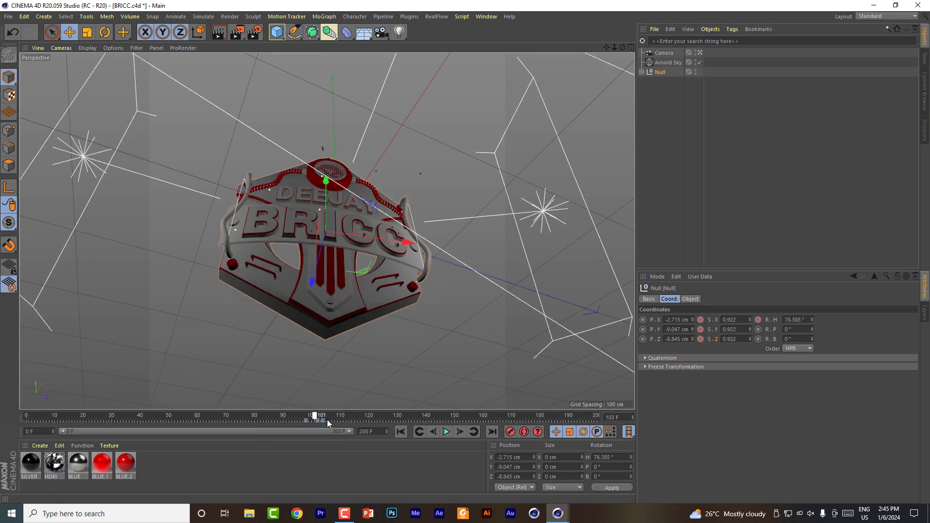
Step: Scrub the timeline between about frames 84 and 122 to check the Null's repeated turn and scale keyframes
{"action": "left_click_drag", "start_coordinate": [327, 420], "coordinate": [356, 423]}
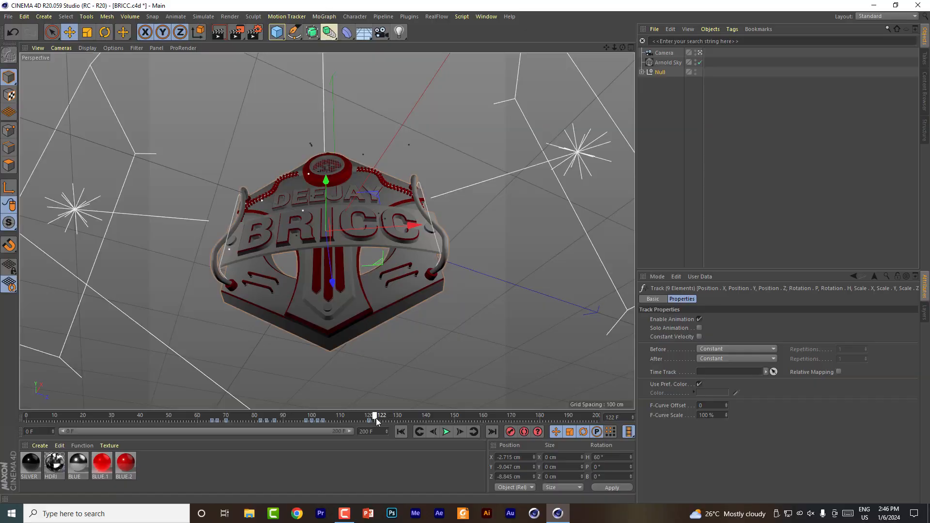
{"action": "left_click_drag", "start_coordinate": [372, 417], "coordinate": [265, 419]}
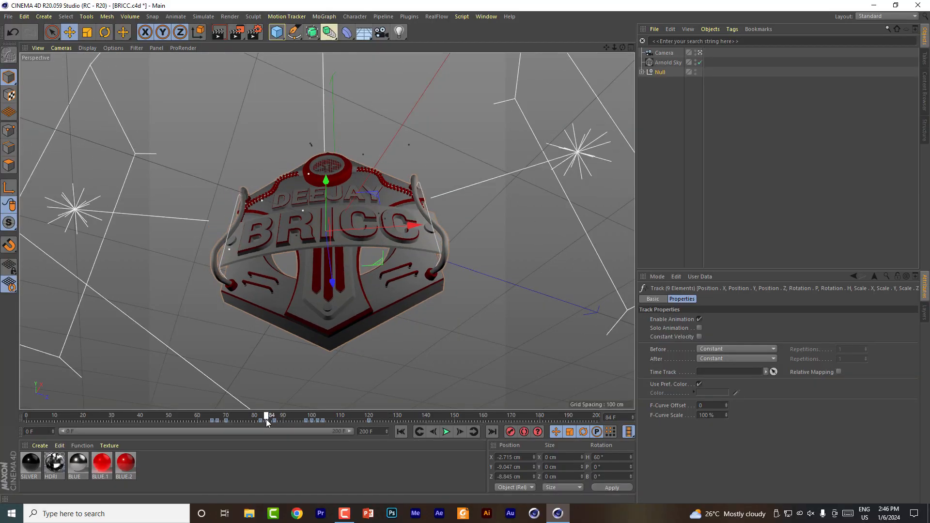
{"action": "left_click", "coordinate": [659, 73]}
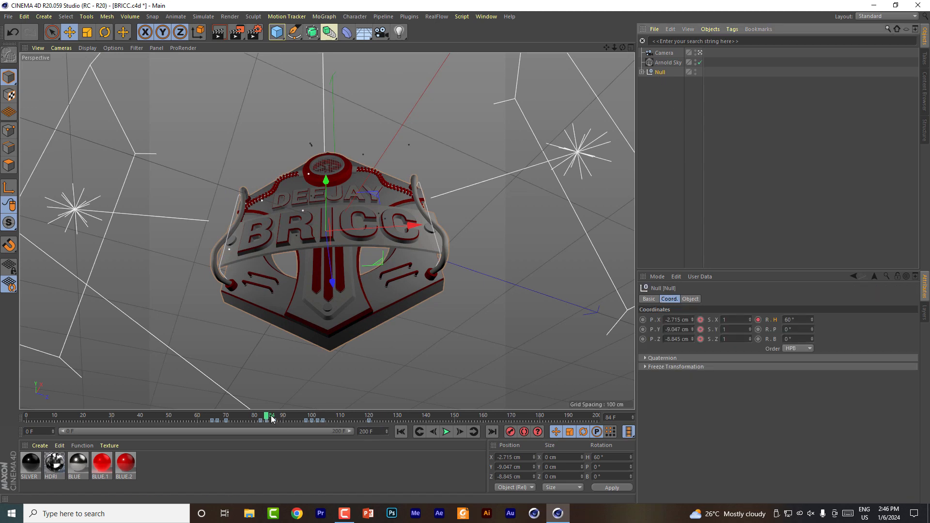
{"action": "left_click_drag", "start_coordinate": [267, 418], "coordinate": [376, 416]}
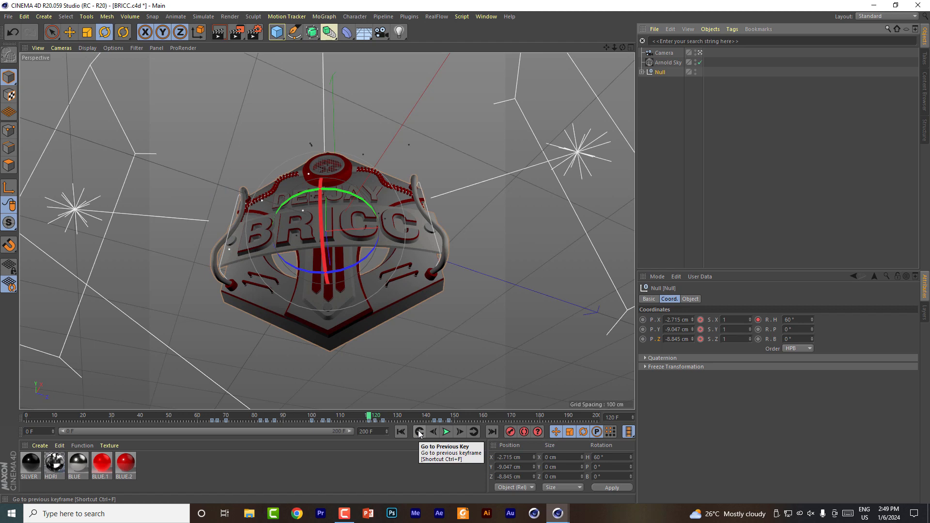
Step: Set the Null's heading to 78° at frame 122 and update its rotation keyframe
{"action": "left_click", "coordinate": [474, 431]}
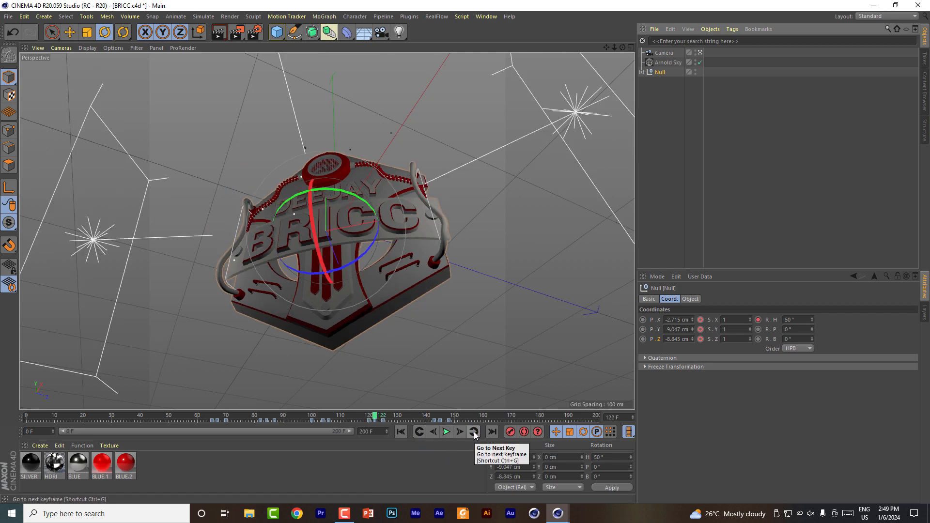
{"action": "left_click", "coordinate": [813, 319]}
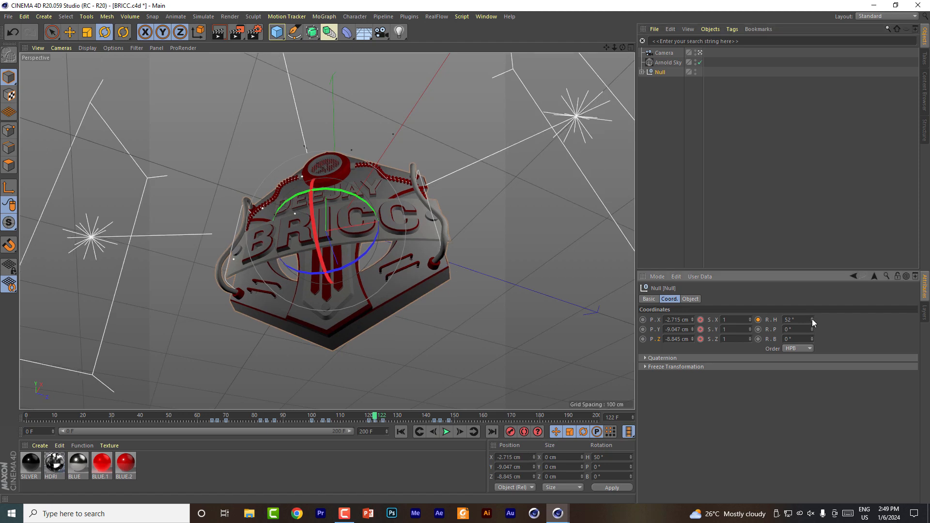
{"action": "left_click_drag", "start_coordinate": [812, 320], "coordinate": [812, 307]}
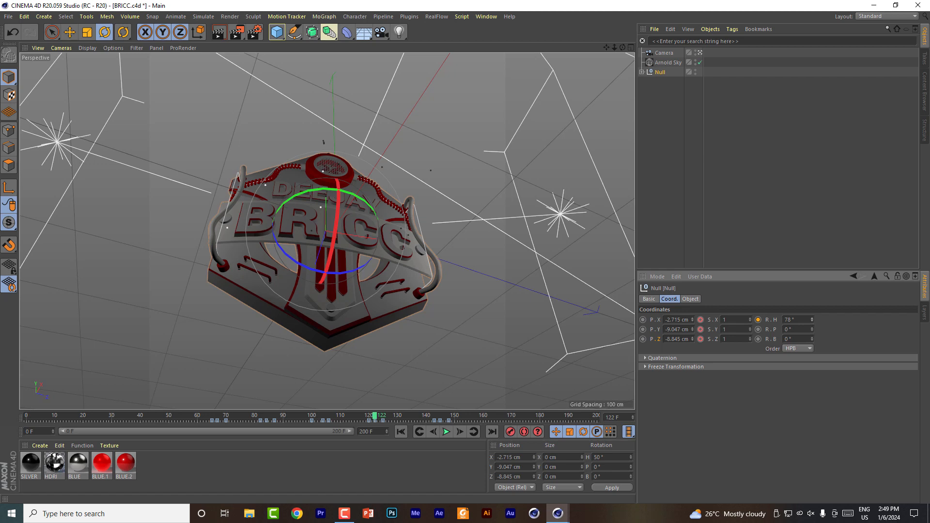
{"action": "left_click", "coordinate": [759, 320]}
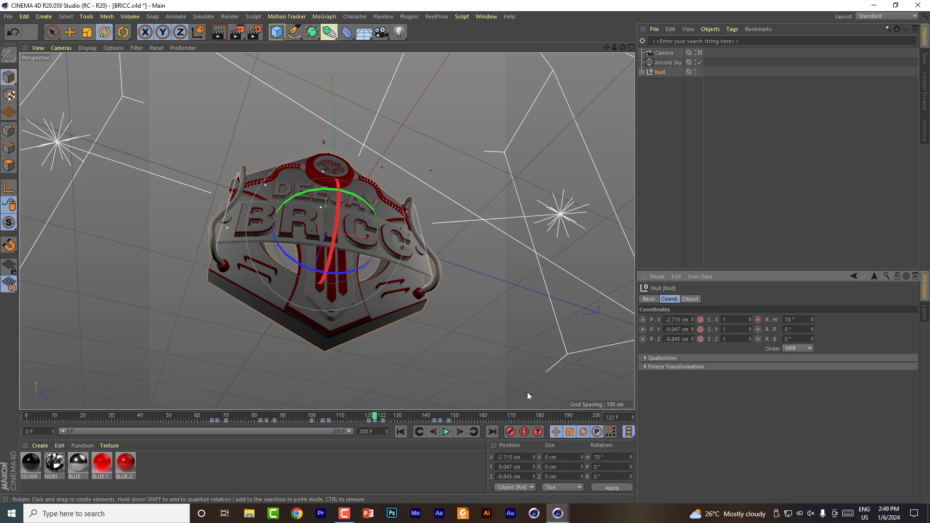
Step: Go on to the keyframe at frame 145 and key the Null's heading there at 78°
{"action": "left_click", "coordinate": [473, 432]}
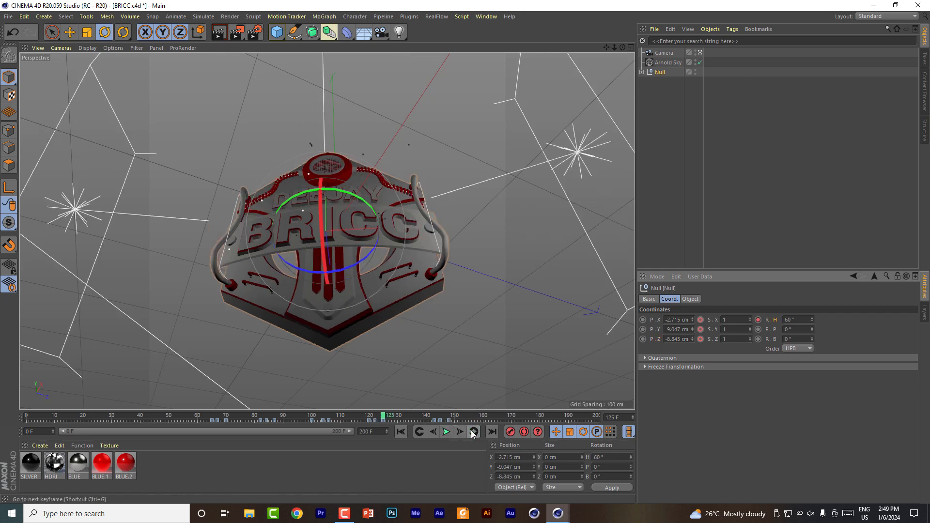
{"action": "left_click", "coordinate": [473, 433]}
{"action": "left_click", "coordinate": [759, 320]}
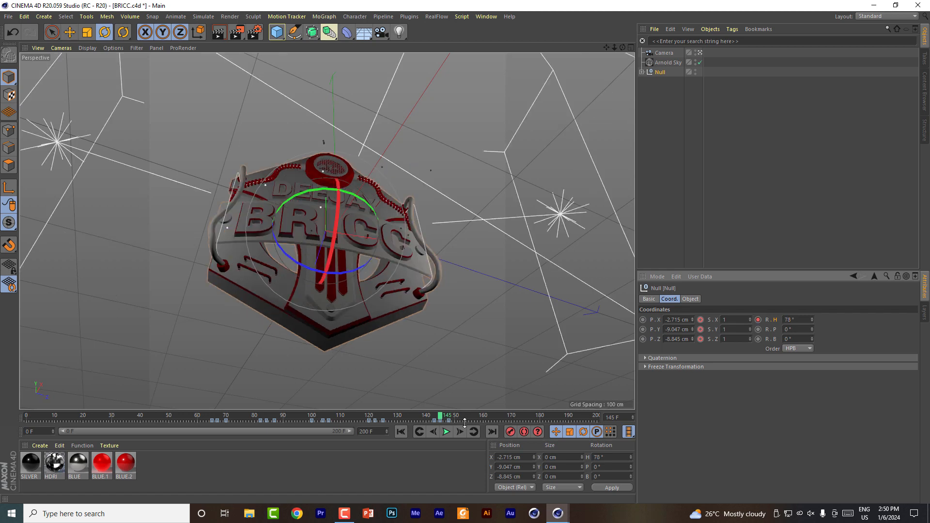
Step: Play the animation to review the Null's turns and scrub on to frame 157
{"action": "left_click_drag", "start_coordinate": [441, 417], "coordinate": [203, 418]}
{"action": "key", "text": "F8"}
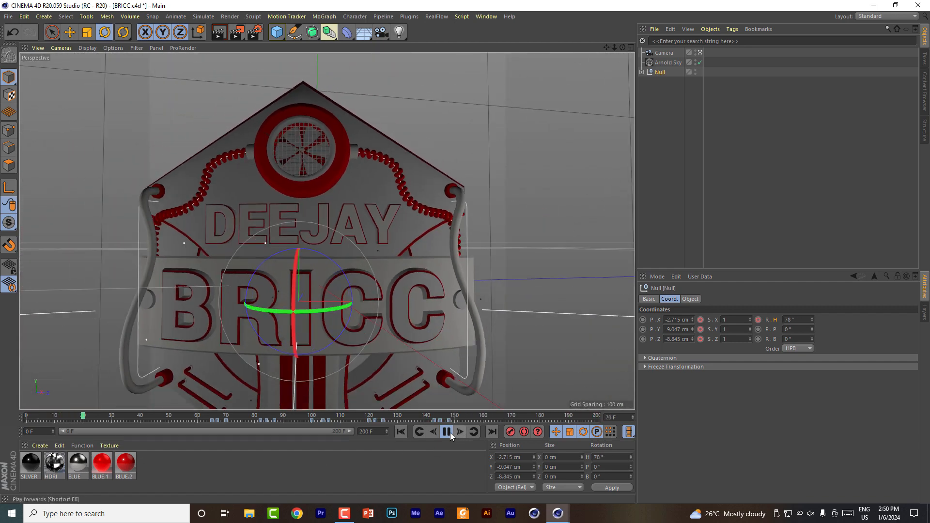
{"action": "left_click", "coordinate": [447, 431]}
{"action": "left_click_drag", "start_coordinate": [462, 415], "coordinate": [474, 415]}
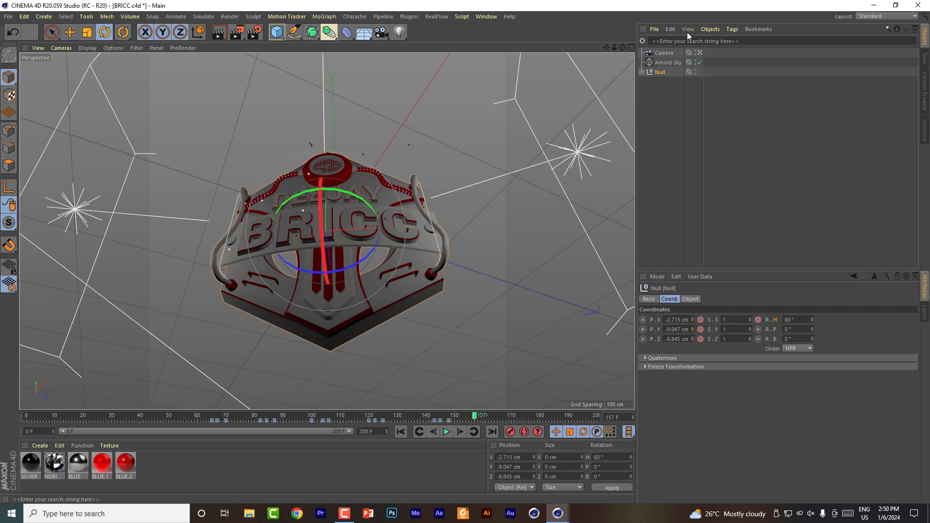
Step: Move the camera's last set of keyframes to frame 191
{"action": "left_click", "coordinate": [669, 53]}
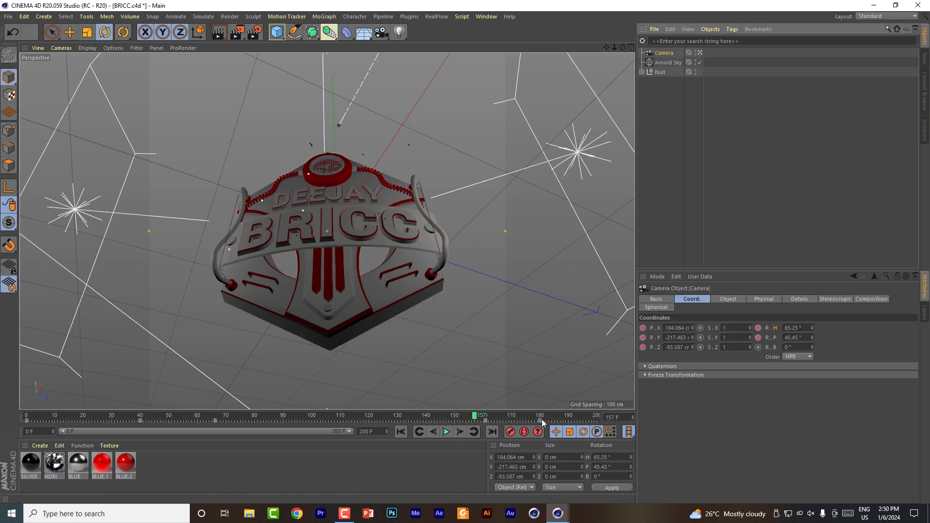
{"action": "left_click", "coordinate": [569, 421]}
{"action": "left_click_drag", "start_coordinate": [570, 421], "coordinate": [572, 422]}
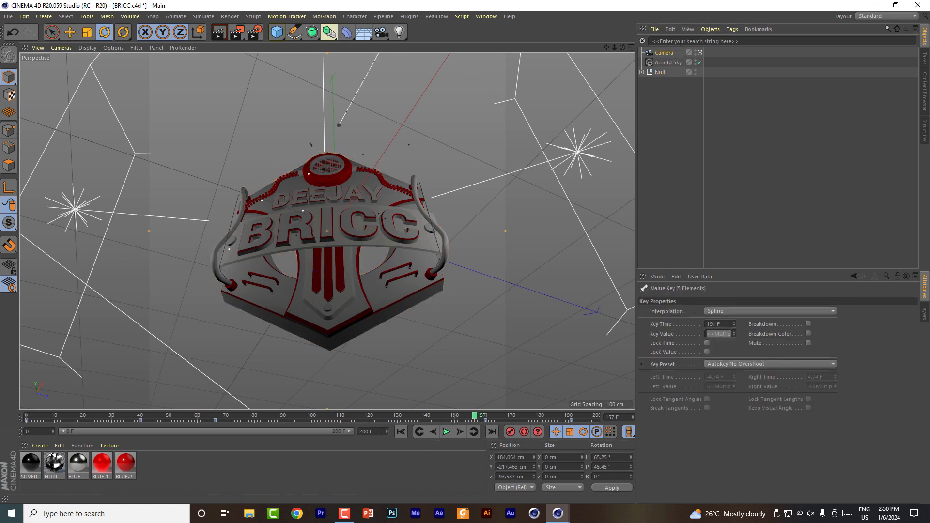
Step: Extend the project length to 300 frames and expand the preview range to the full length
{"action": "type", "text": "300"}
{"action": "key", "text": "Return"}
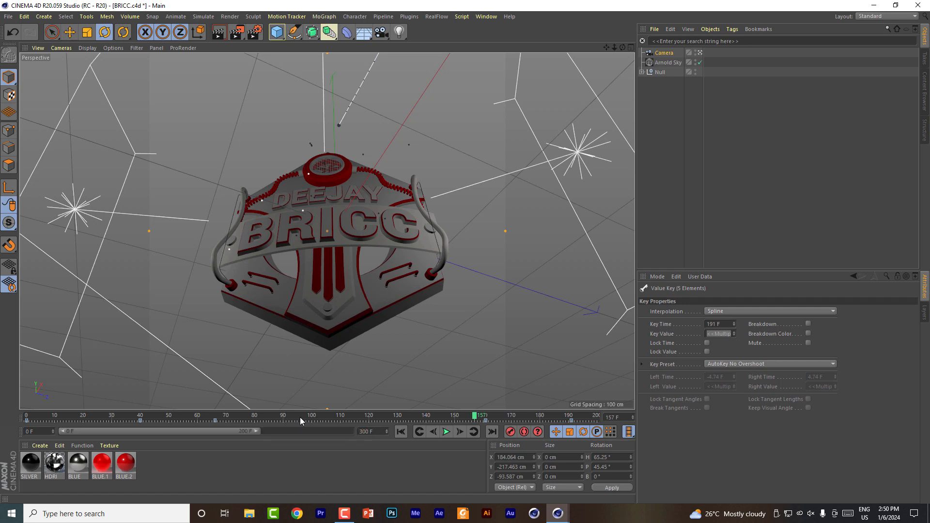
{"action": "double_click", "coordinate": [202, 431]}
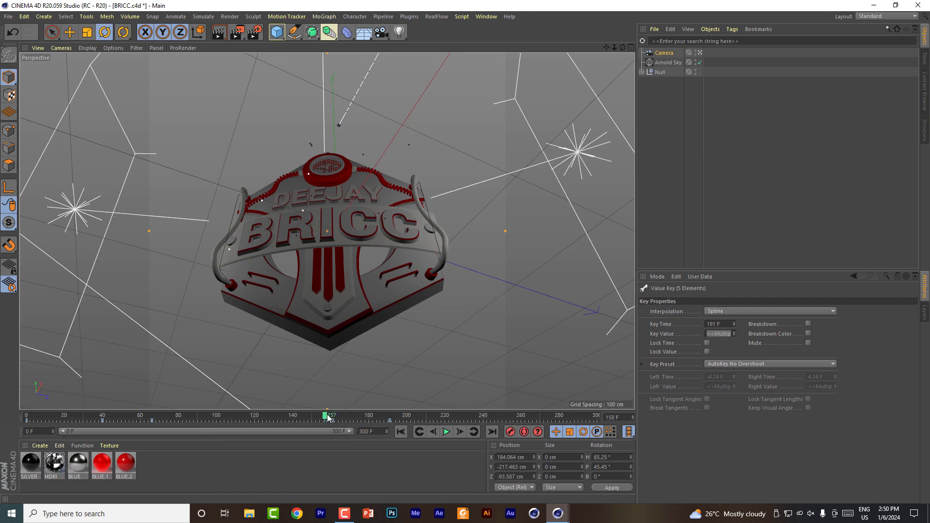
Step: Play the camera move from about frame 158 onwards and stop at frame 276
{"action": "left_click_drag", "start_coordinate": [328, 418], "coordinate": [313, 432]}
{"action": "key", "text": "space"}
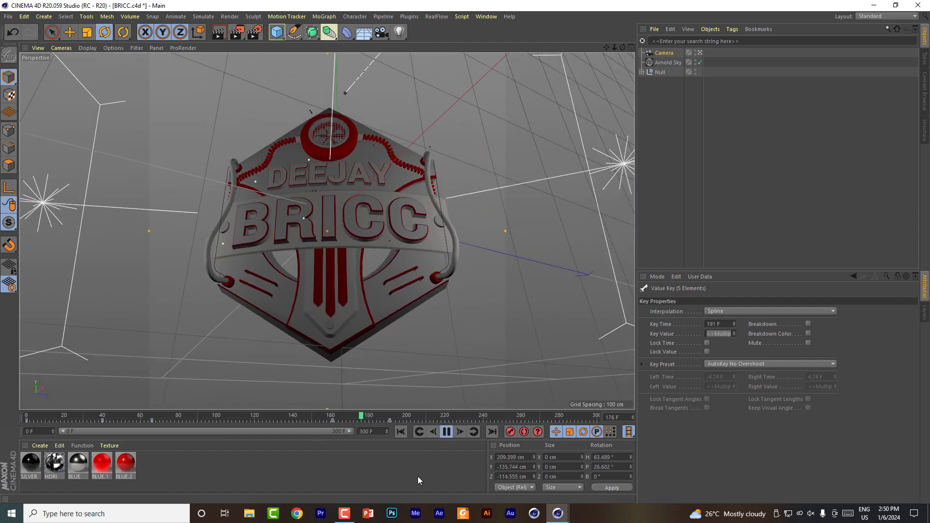
{"action": "left_click_drag", "start_coordinate": [432, 419], "coordinate": [382, 419]}
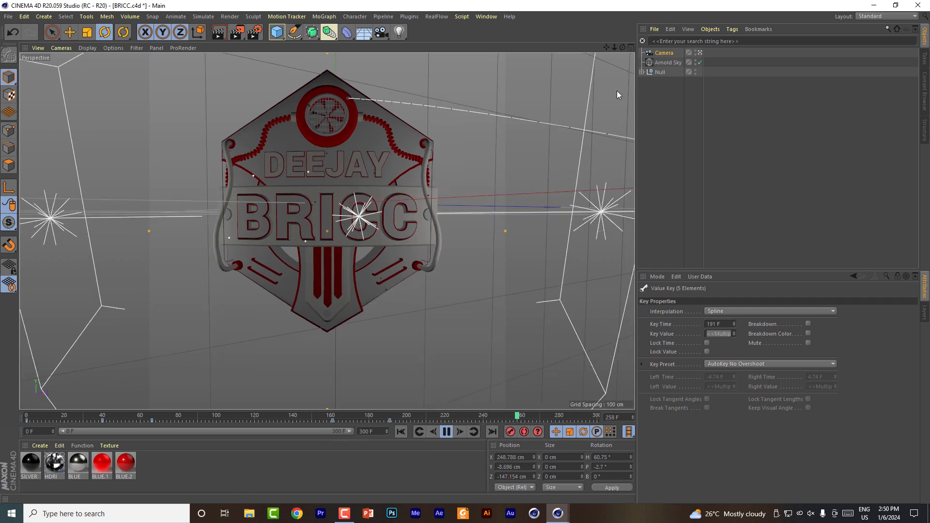
{"action": "key", "text": "space"}
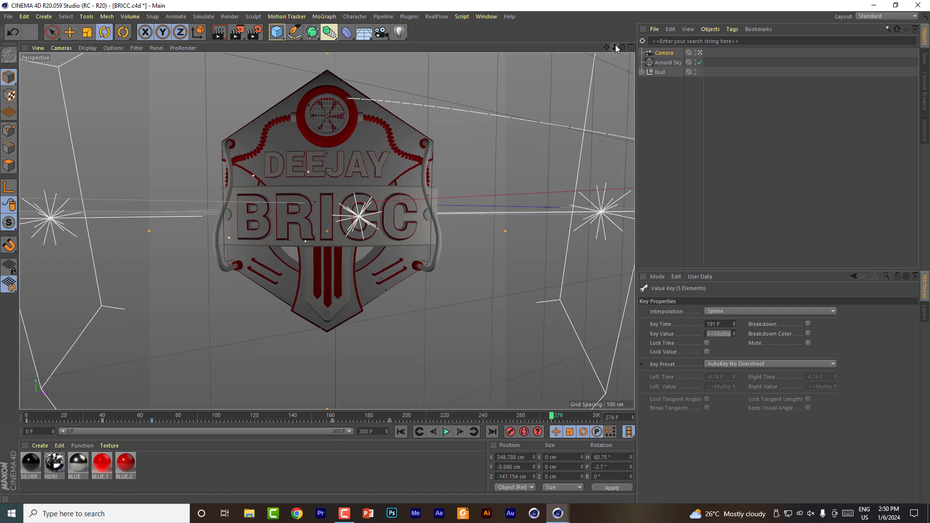
Step: Pull the camera back at frame 276 to about X 441, Y -29, Z -251 cm and keyframe its position
{"action": "left_click", "coordinate": [664, 53]}
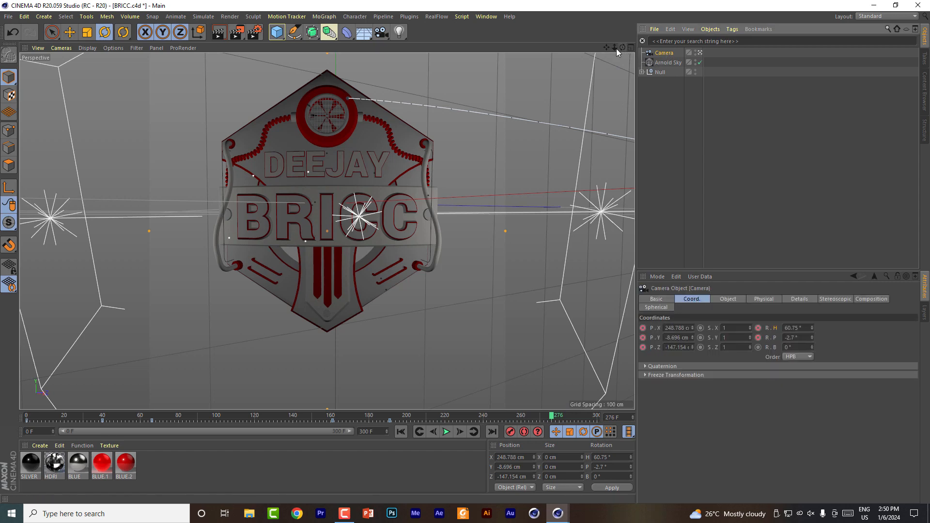
{"action": "mouse_move", "coordinate": [614, 48]}
{"action": "left_mouse_down"}
{"action": "mouse_move", "coordinate": [629, 49]}
{"action": "mouse_move", "coordinate": [584, 48]}
{"action": "mouse_move", "coordinate": [624, 52]}
{"action": "left_mouse_up"}
{"action": "left_click", "coordinate": [643, 328]}
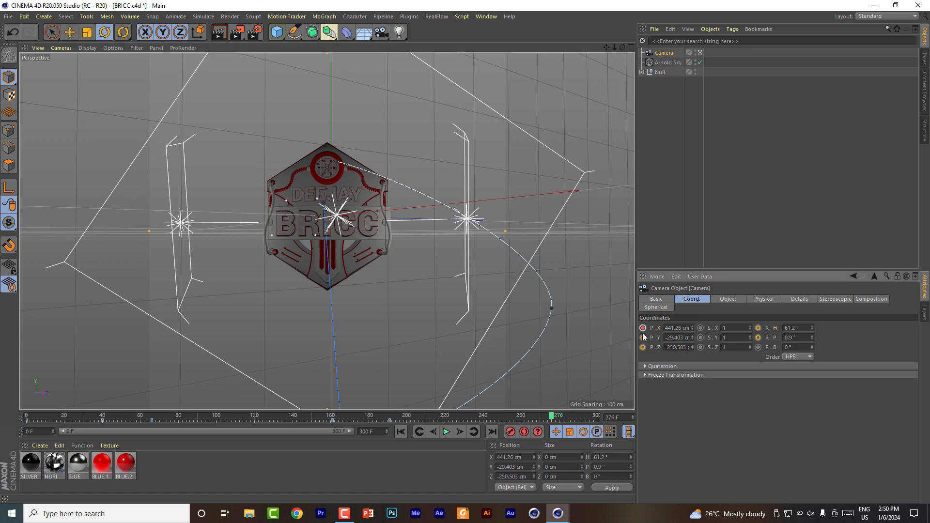
{"action": "left_click", "coordinate": [643, 338]}
{"action": "left_click", "coordinate": [642, 347]}
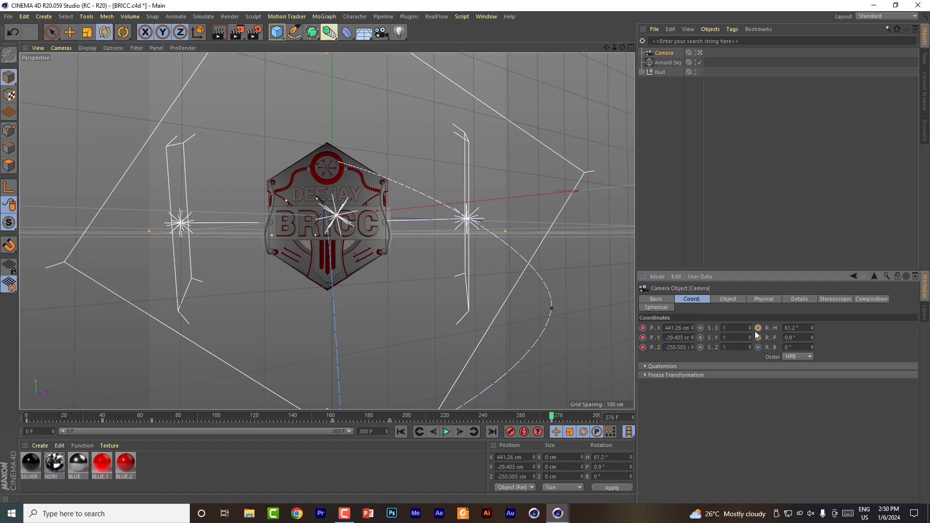
Step: Play the extended animation, save the BRICC.c4d project and stop the playback
{"action": "left_click", "coordinate": [360, 418]}
{"action": "key", "text": "F8"}
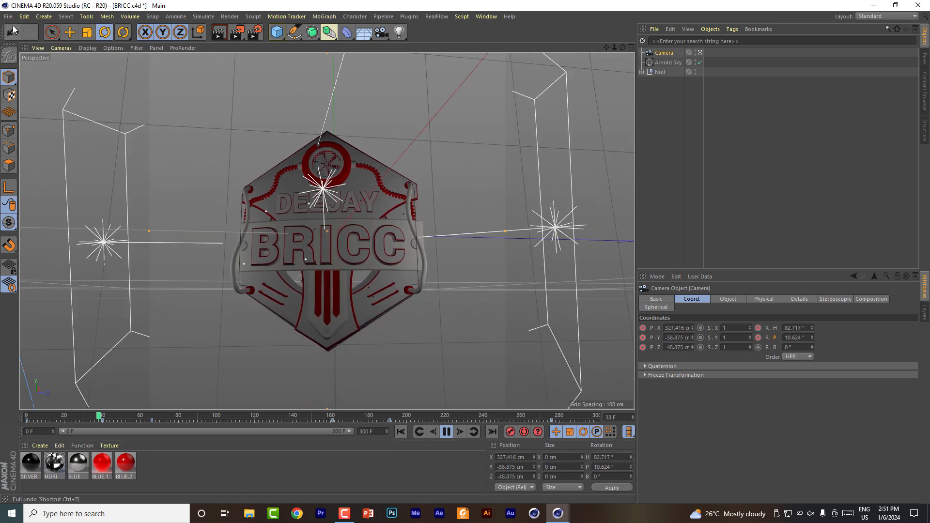
{"action": "left_click", "coordinate": [8, 17]}
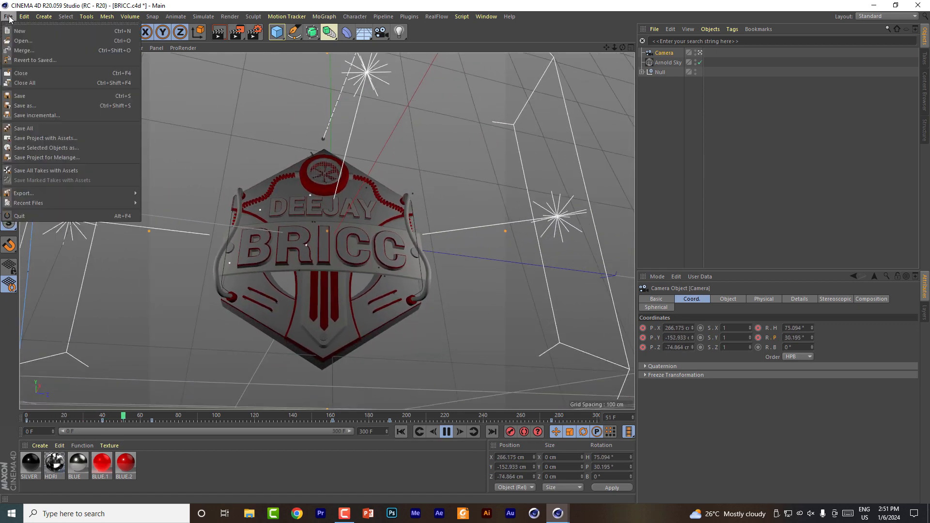
{"action": "left_click", "coordinate": [25, 95]}
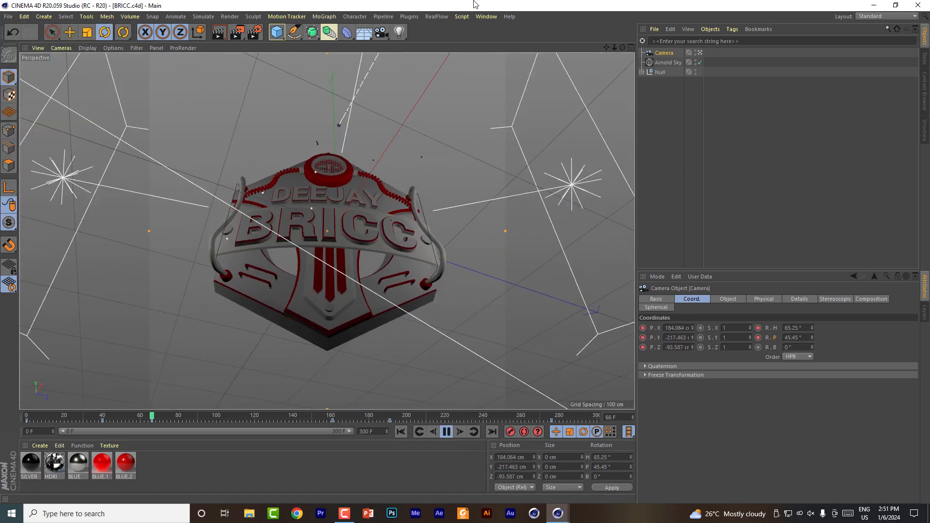
{"action": "left_click", "coordinate": [446, 432]}
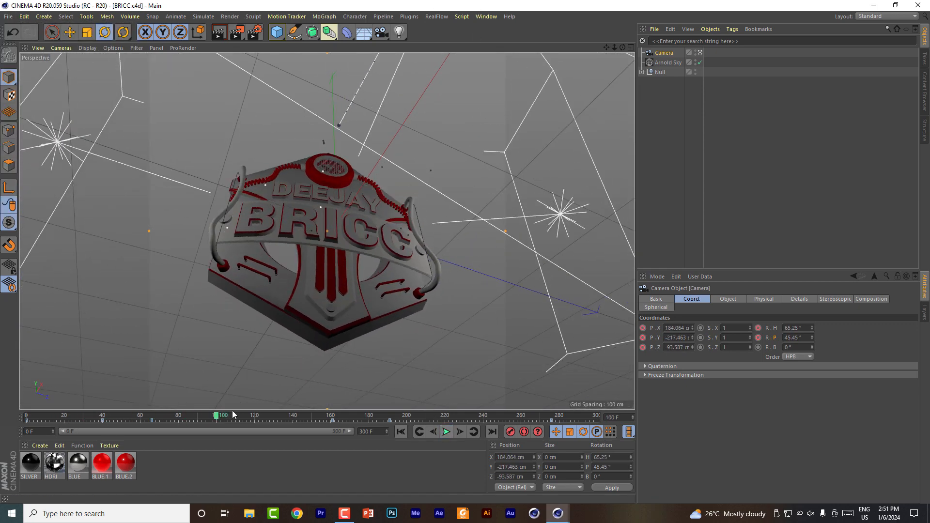
Step: Go to frame 65 on the Null's timeline and add a Plain effector to the DEJAY text object
{"action": "left_click", "coordinate": [660, 72]}
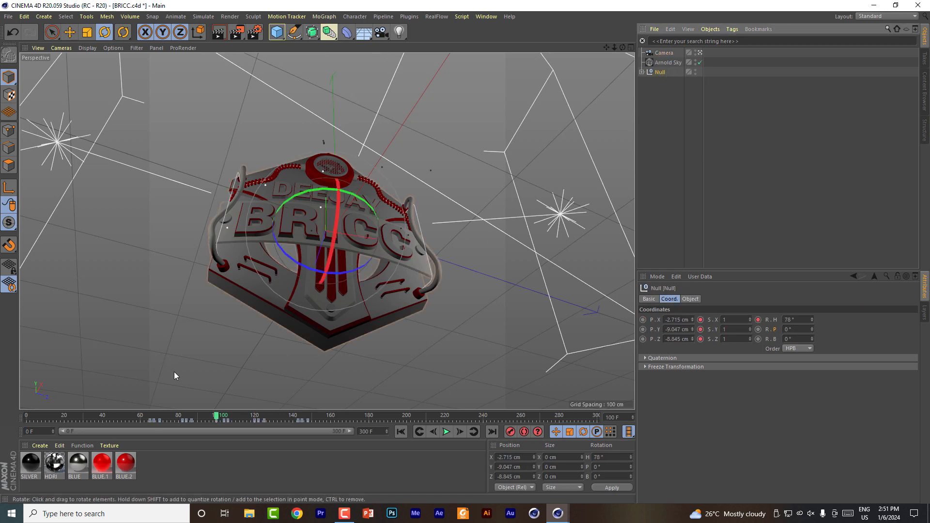
{"action": "left_click_drag", "start_coordinate": [147, 419], "coordinate": [150, 418]}
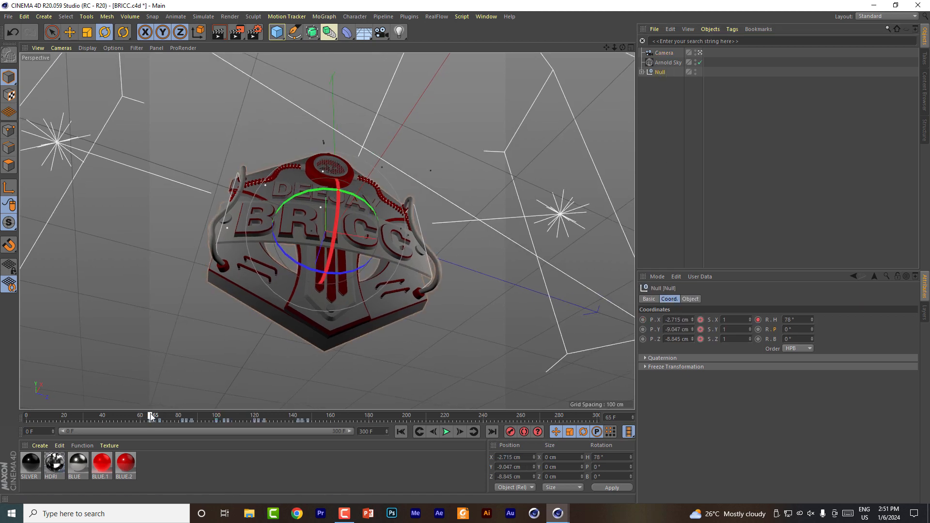
{"action": "left_click", "coordinate": [368, 242]}
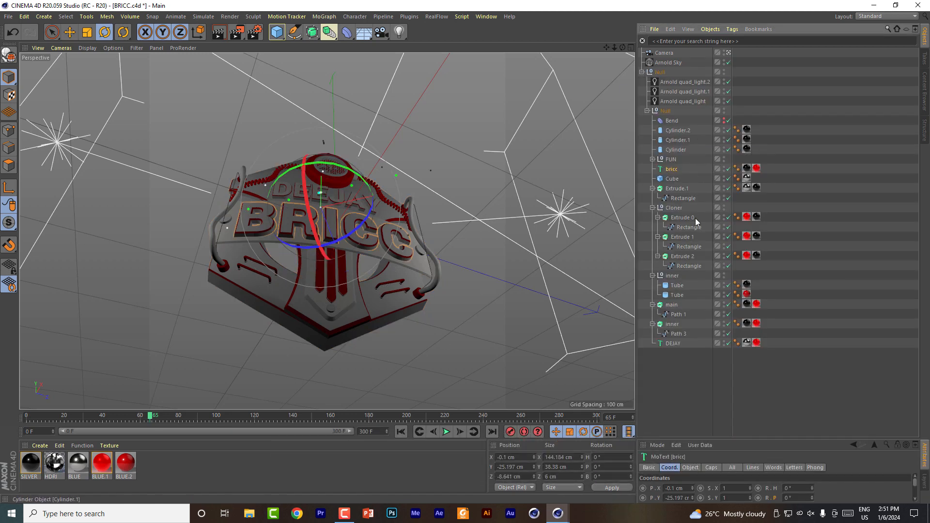
{"action": "left_click", "coordinate": [672, 344]}
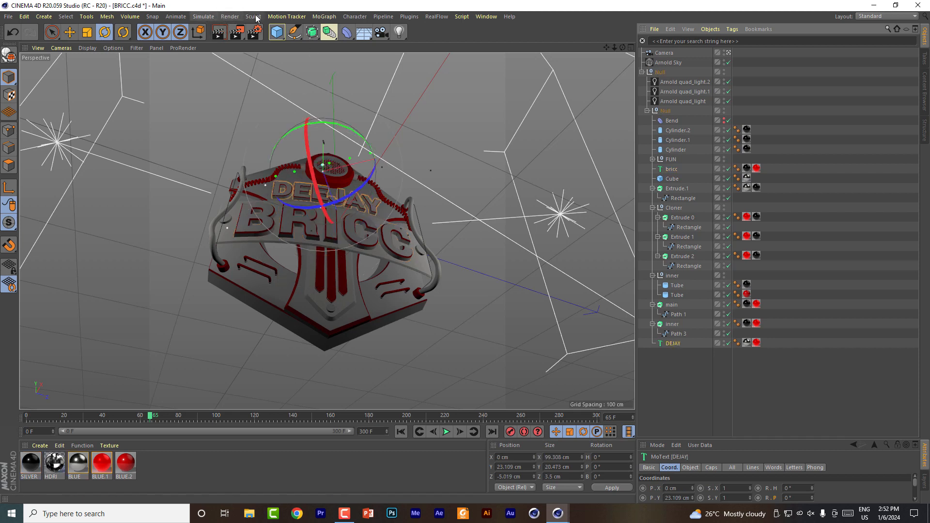
{"action": "left_click", "coordinate": [325, 17]}
{"action": "mouse_move", "coordinate": [334, 30]}
{"action": "left_click", "coordinate": [418, 46]}
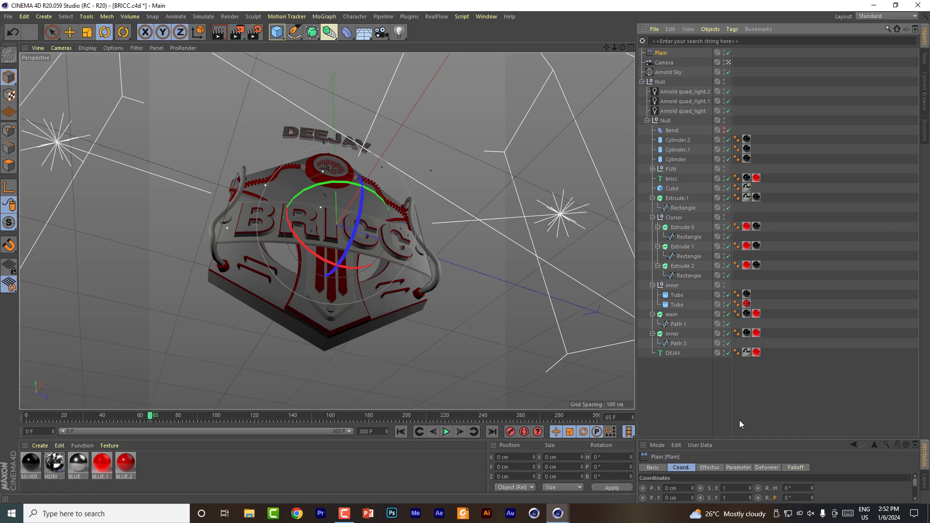
Step: Add a Linear Field to the Plain effector's falloff and open the field's settings
{"action": "left_click_drag", "start_coordinate": [731, 422], "coordinate": [739, 245]}
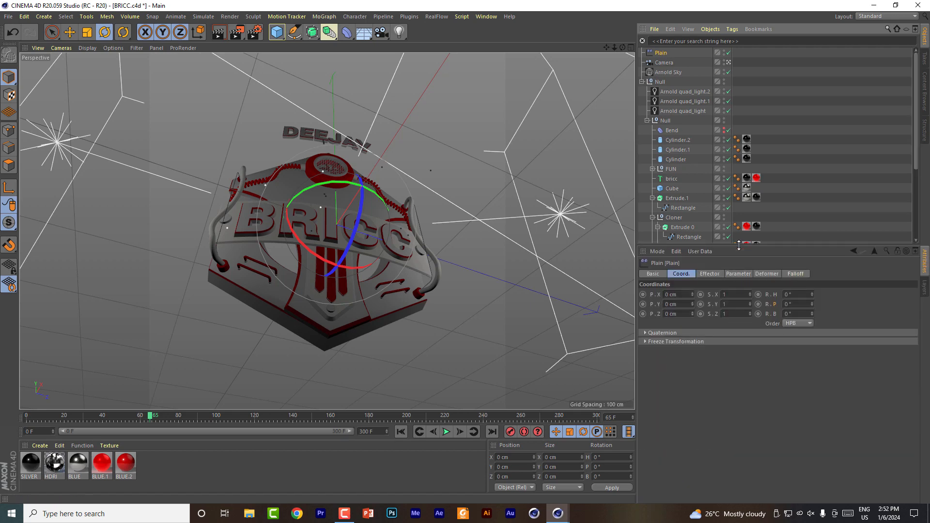
{"action": "left_click", "coordinate": [738, 274]}
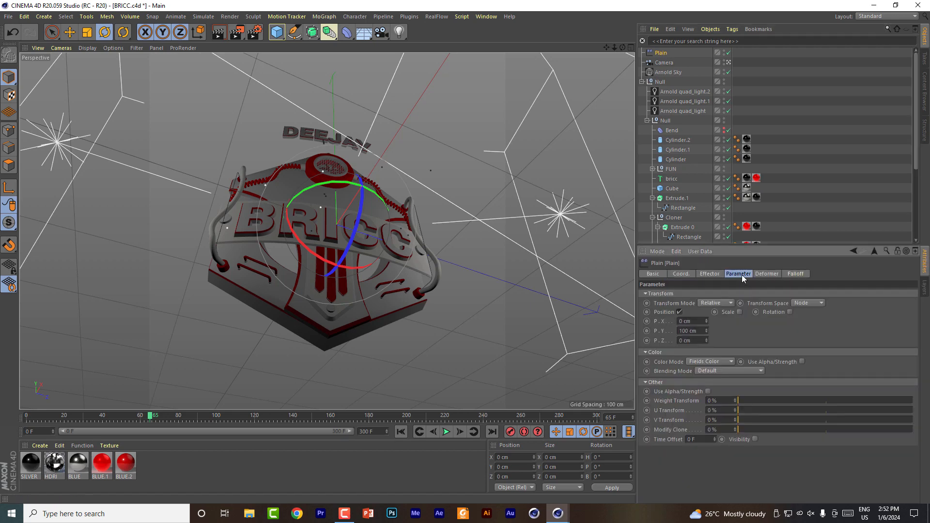
{"action": "left_click", "coordinate": [794, 274]}
{"action": "left_click", "coordinate": [663, 365]}
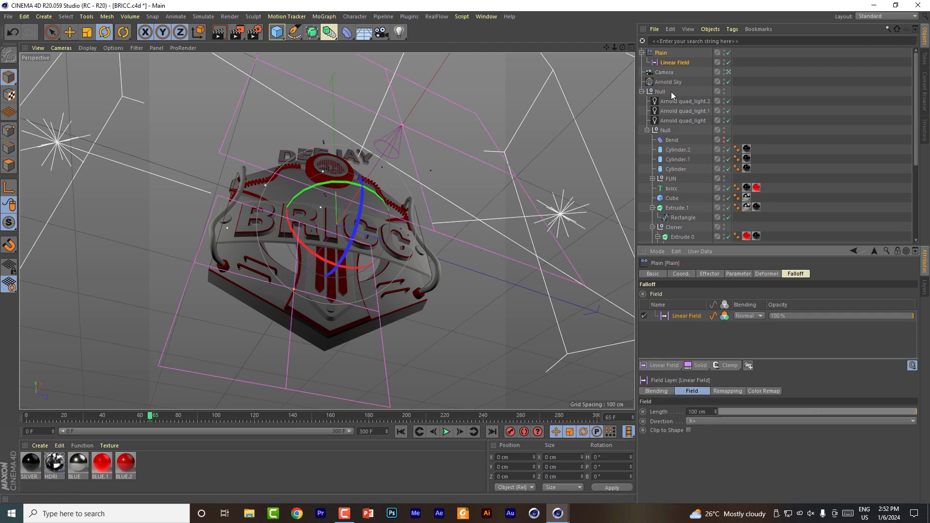
{"action": "left_click", "coordinate": [668, 61]}
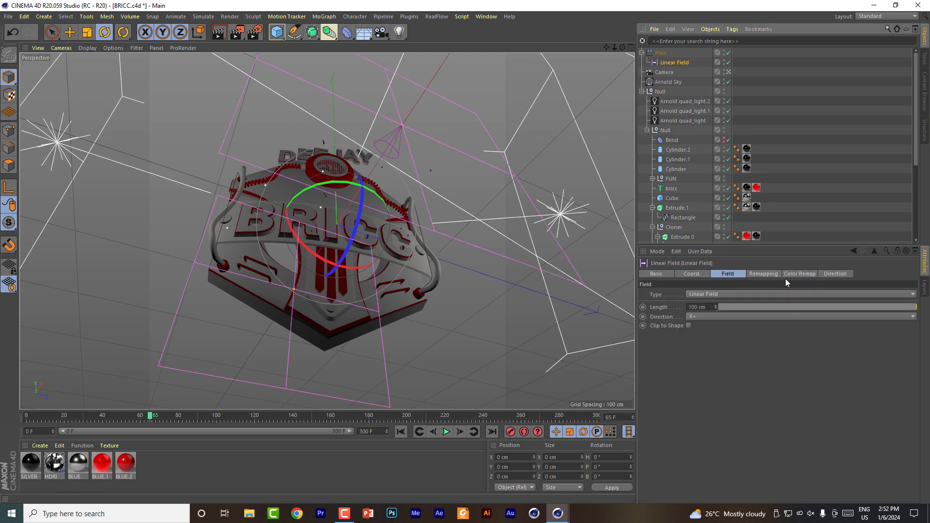
Step: Set the Linear Field's direction to Z+
{"action": "left_click", "coordinate": [692, 274]}
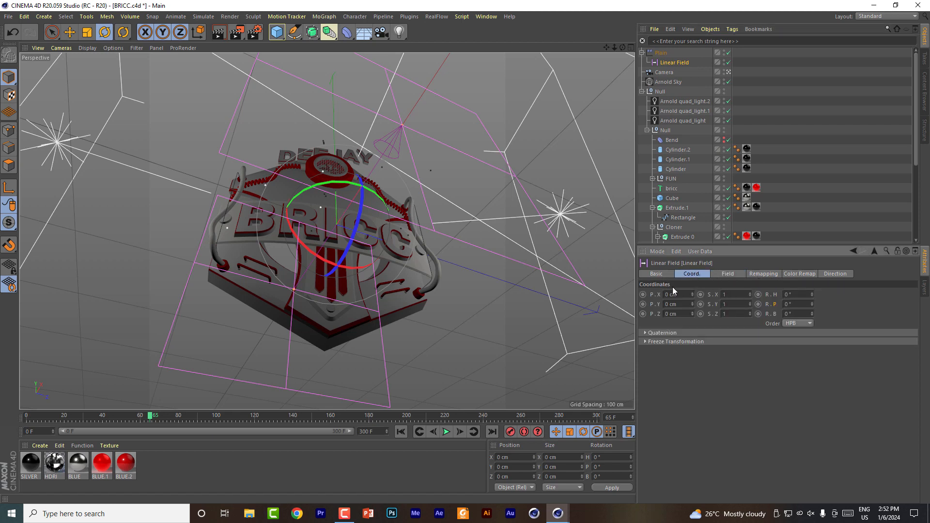
{"action": "left_click", "coordinate": [728, 275]}
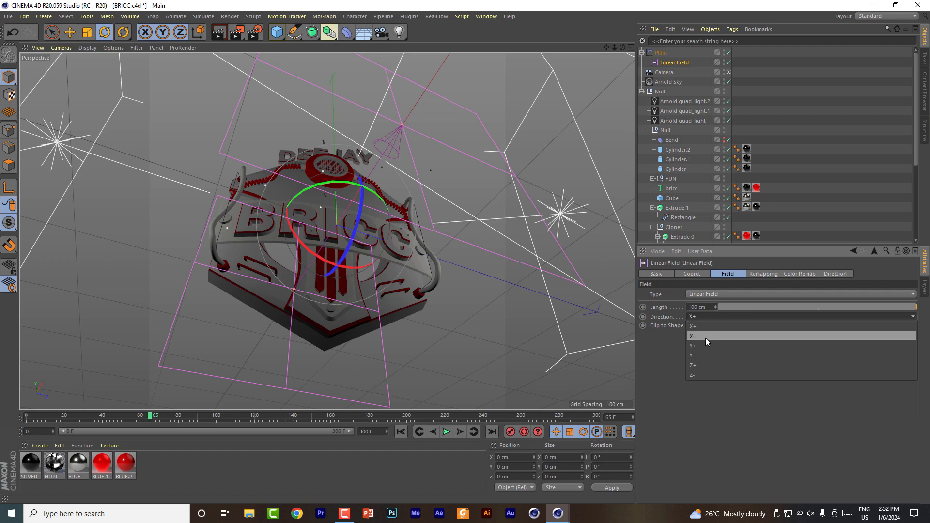
{"action": "left_click", "coordinate": [699, 368]}
Step: Set the Plain effector's position offset to Y 0 cm and Z -300 cm, and move the Linear Field to about Z 26 cm
{"action": "left_click", "coordinate": [660, 53]}
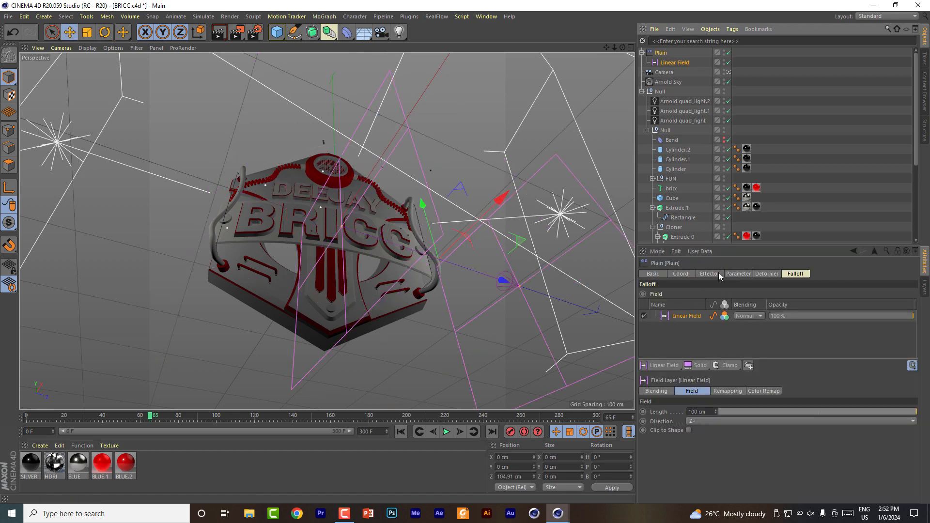
{"action": "left_click", "coordinate": [738, 274]}
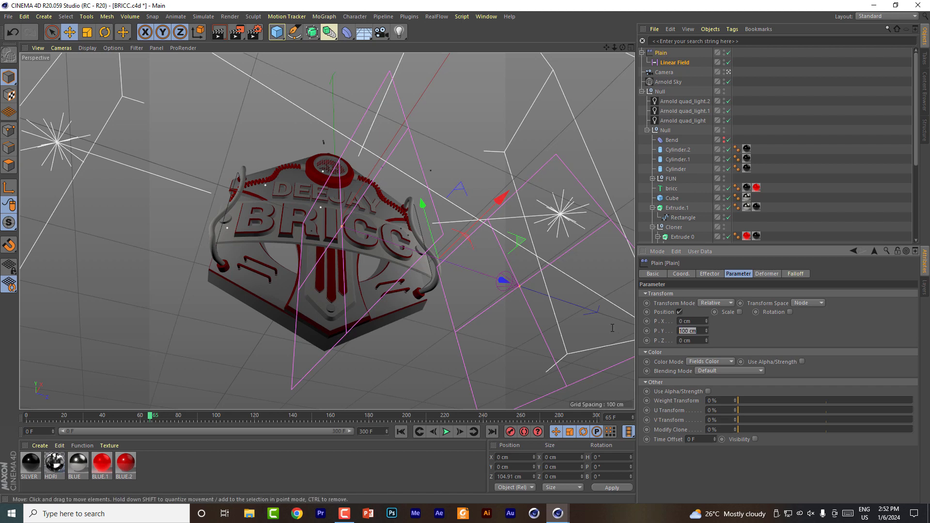
{"action": "type", "text": "0"}
{"action": "key", "text": "Return"}
{"action": "left_click", "coordinate": [694, 340]}
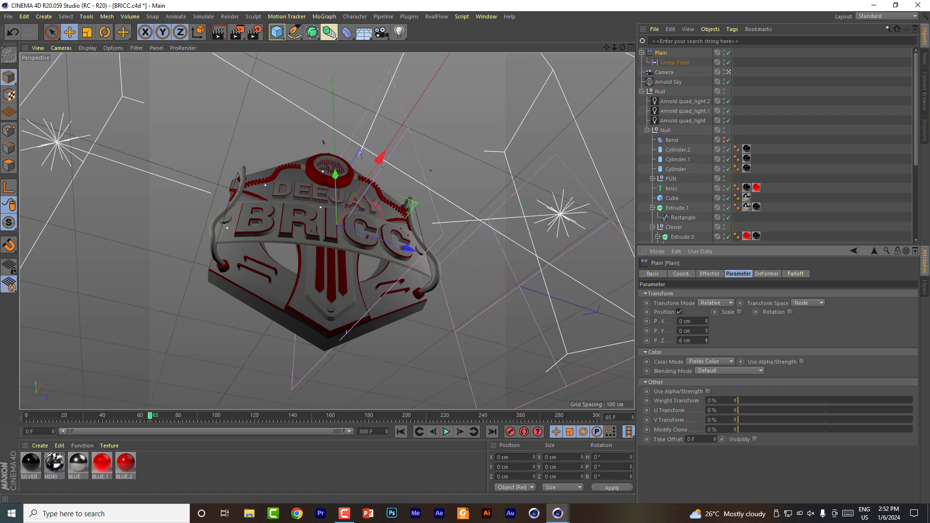
{"action": "left_click_drag", "start_coordinate": [706, 341], "coordinate": [707, 330]}
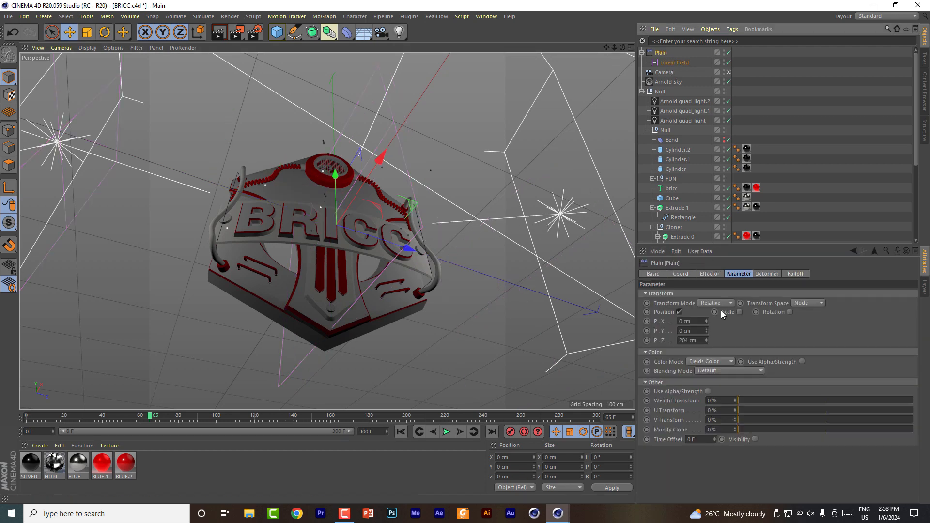
{"action": "left_click_drag", "start_coordinate": [680, 340], "coordinate": [704, 340]}
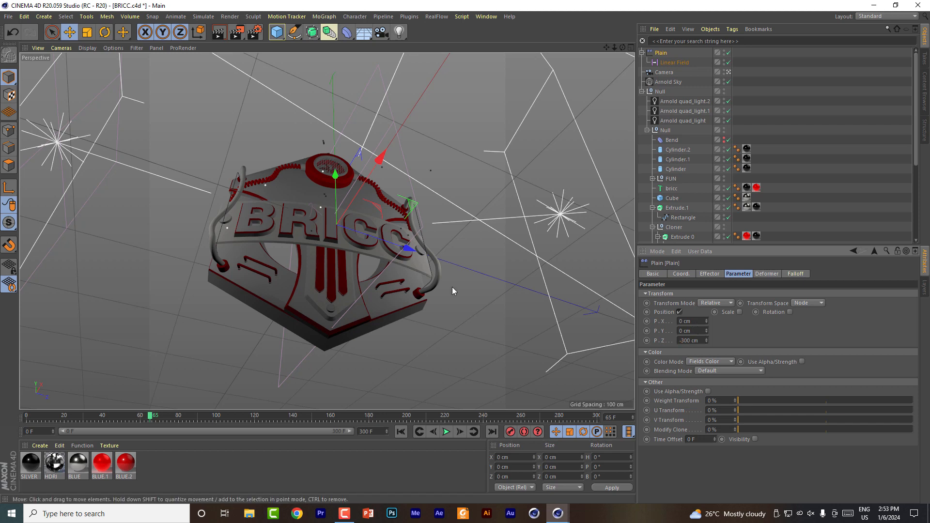
{"action": "left_click", "coordinate": [677, 62]}
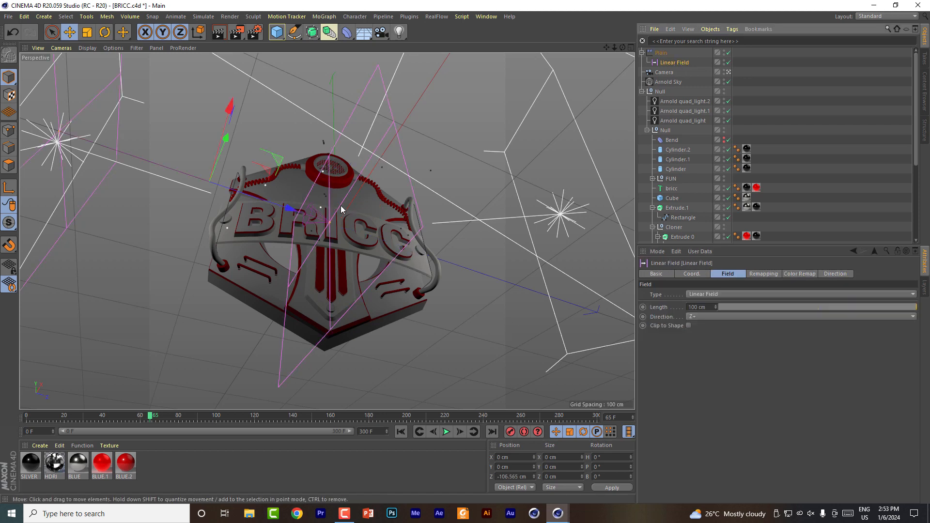
{"action": "left_click_drag", "start_coordinate": [283, 208], "coordinate": [433, 251]}
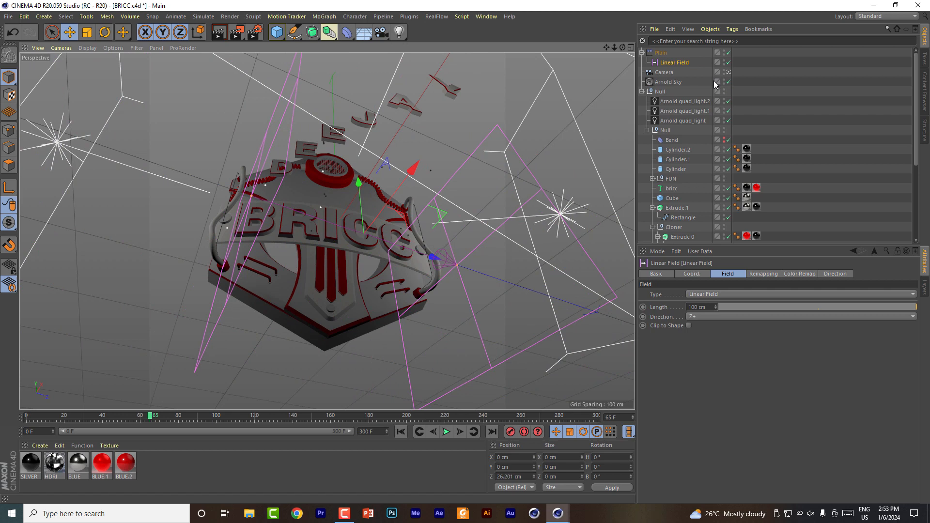
Step: Enable rotation on the Plain effector and set its heading to 180°, keeping pitch and bank at 0°
{"action": "left_click", "coordinate": [660, 53]}
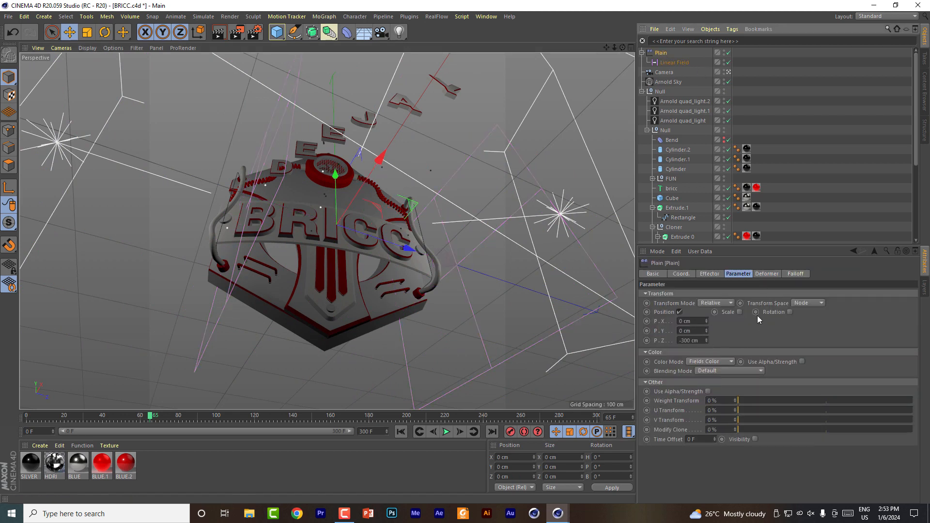
{"action": "left_click", "coordinate": [790, 312]}
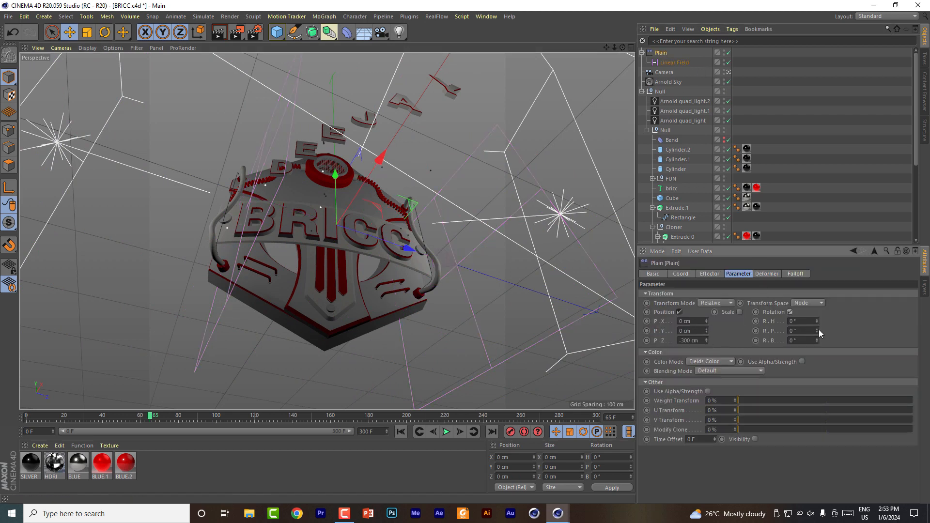
{"action": "left_click_drag", "start_coordinate": [818, 330], "coordinate": [817, 322]}
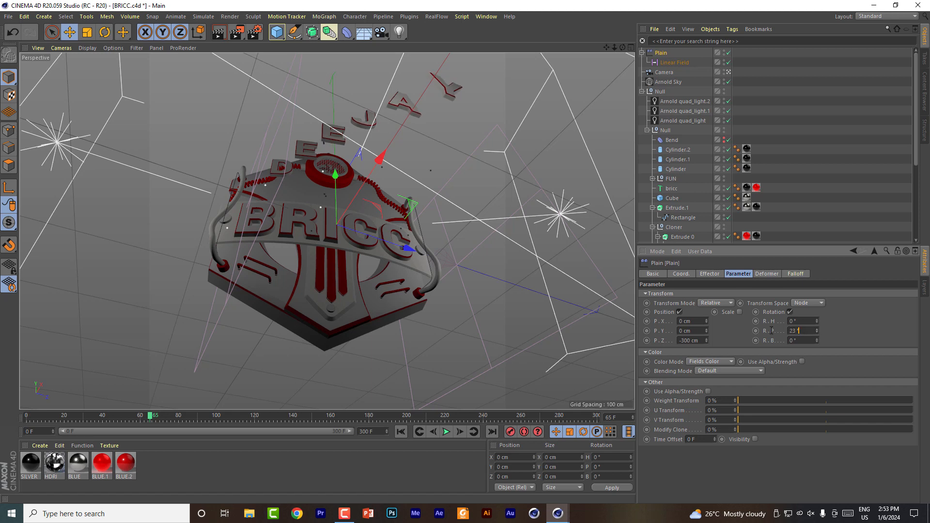
{"action": "type", "text": "0"}
{"action": "left_click", "coordinate": [818, 341]}
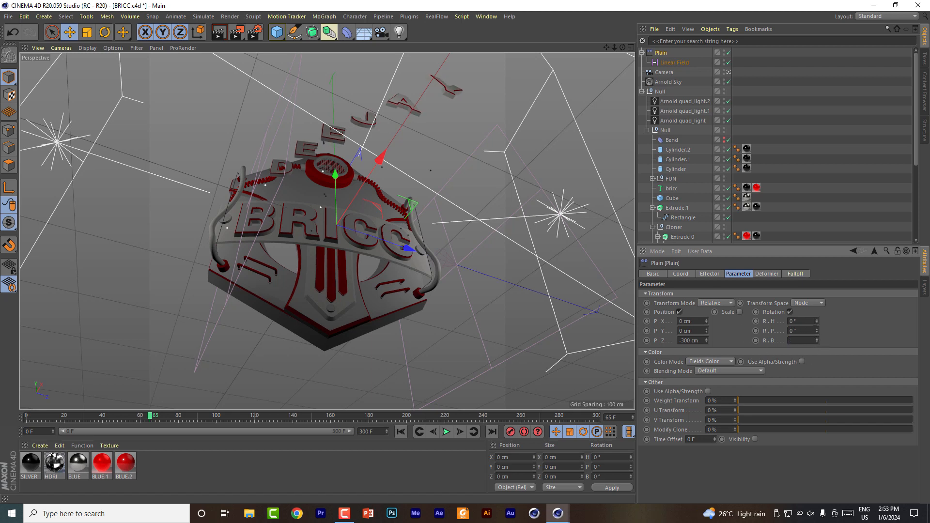
{"action": "left_click_drag", "start_coordinate": [817, 325], "coordinate": [817, 321]}
{"action": "left_click", "coordinate": [803, 330]}
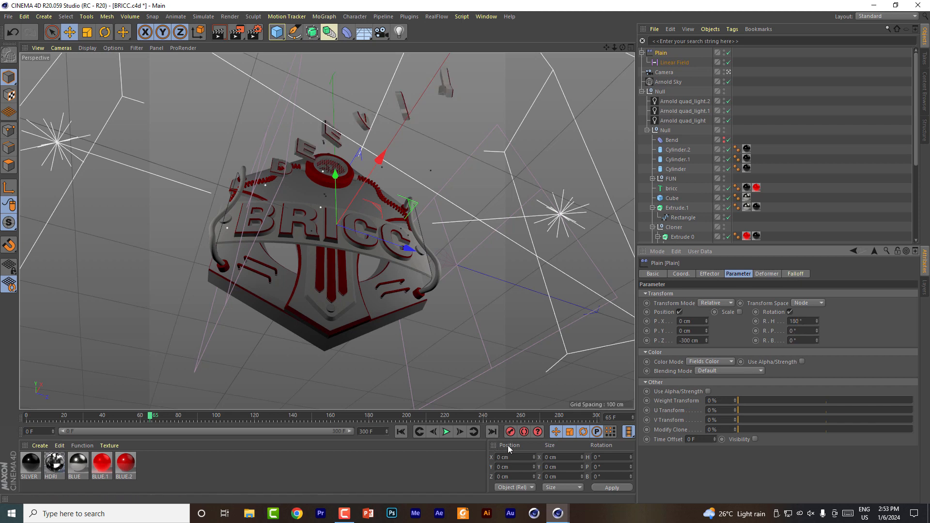
Step: Keyframe the Linear Field's Z position at about -121.5 cm on frame 32 and about 138.3 cm on frame 56
{"action": "left_click", "coordinate": [669, 63]}
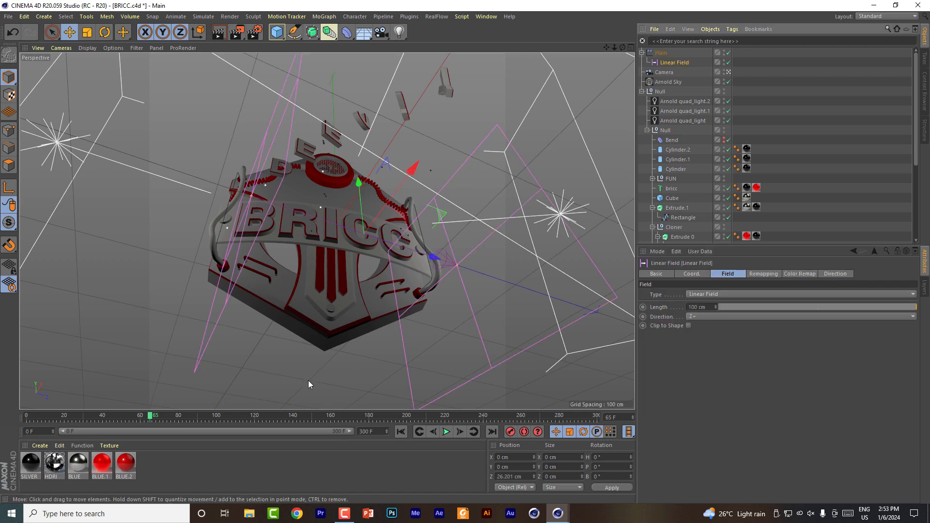
{"action": "left_click_drag", "start_coordinate": [159, 412], "coordinate": [39, 417]}
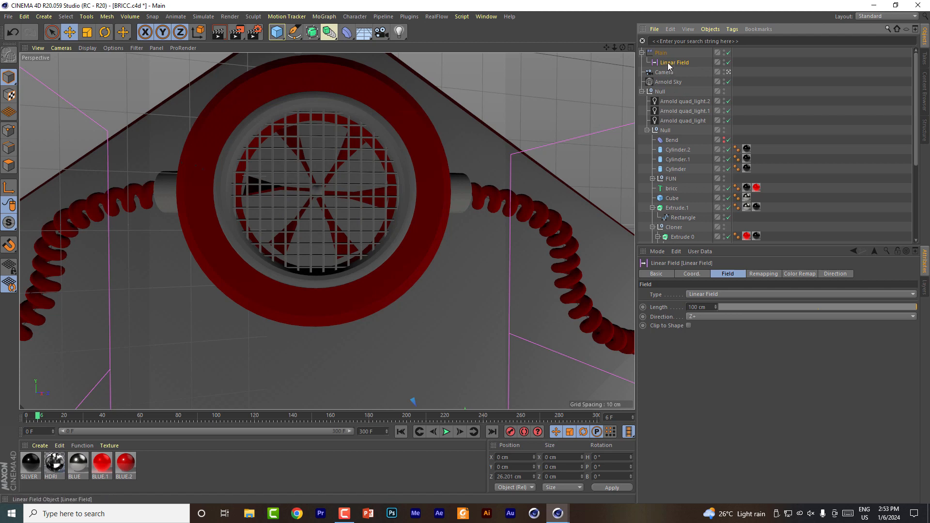
{"action": "left_click", "coordinate": [693, 274]}
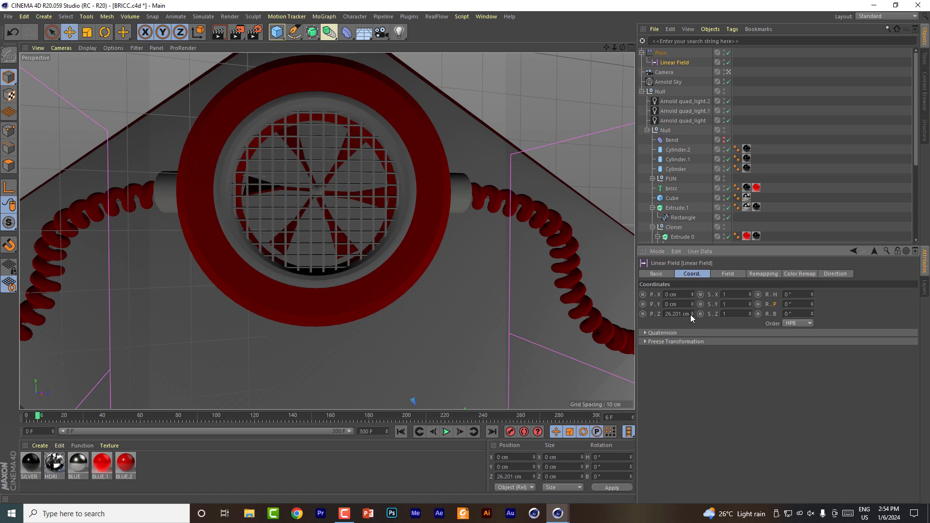
{"action": "left_click_drag", "start_coordinate": [692, 315], "coordinate": [692, 339]}
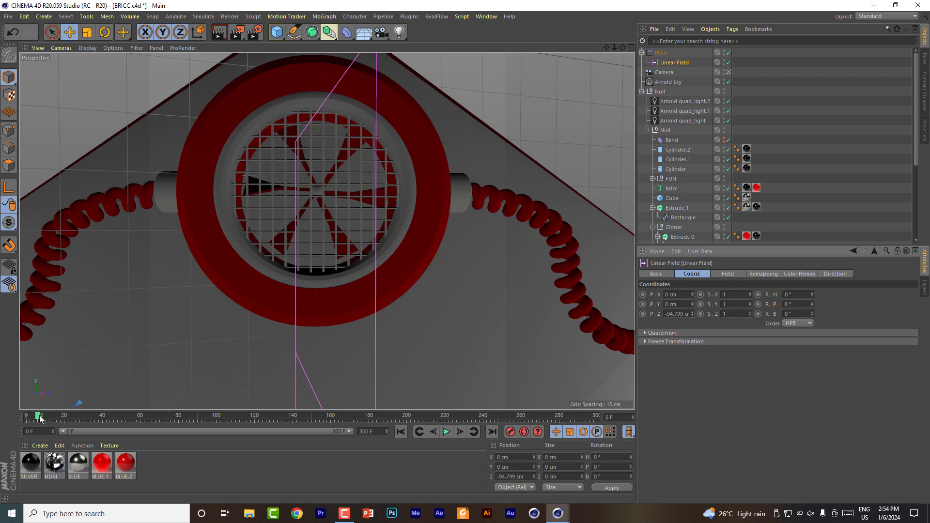
{"action": "left_click_drag", "start_coordinate": [40, 419], "coordinate": [88, 417]}
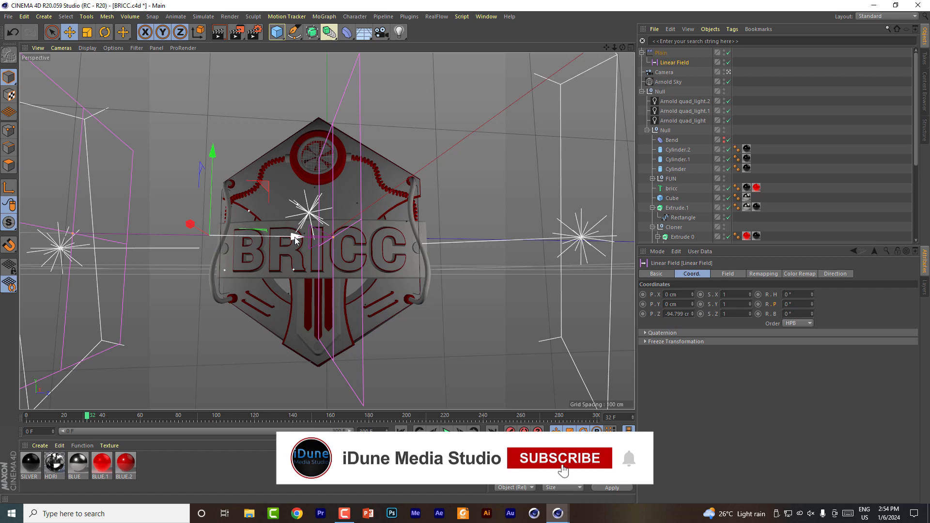
{"action": "left_click_drag", "start_coordinate": [294, 239], "coordinate": [260, 265]}
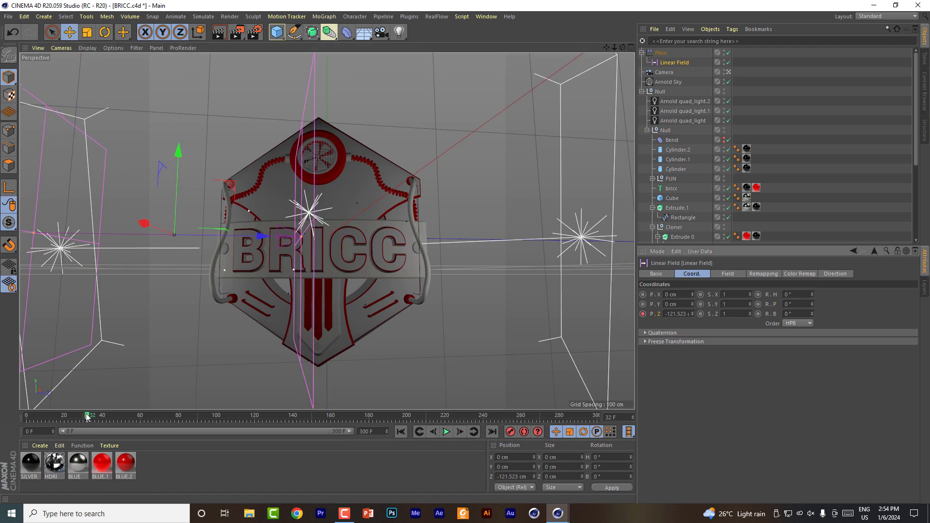
{"action": "left_click_drag", "start_coordinate": [87, 417], "coordinate": [132, 419]}
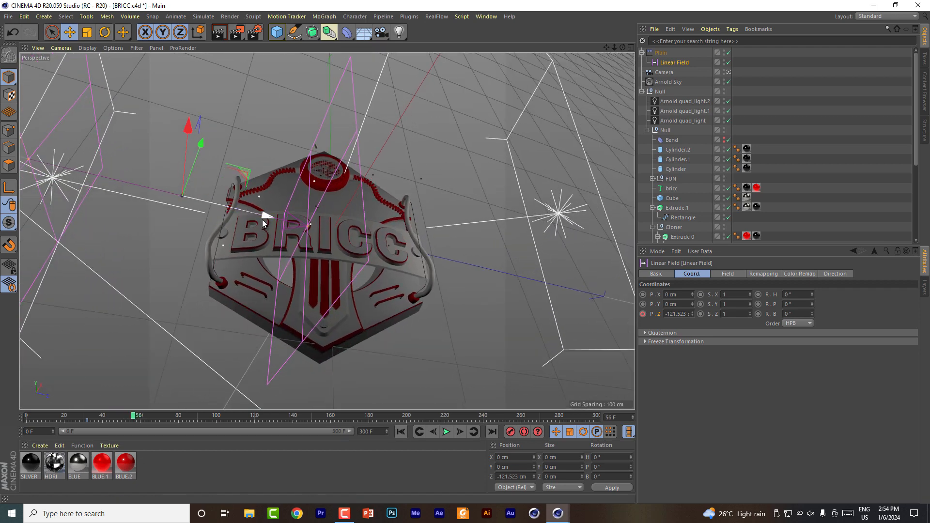
{"action": "left_click_drag", "start_coordinate": [263, 218], "coordinate": [532, 276]}
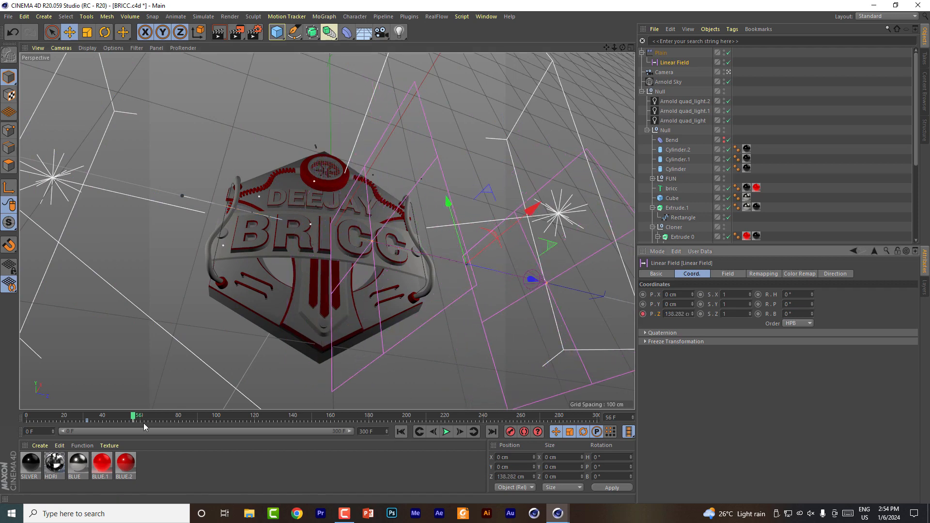
Step: Shift both Linear Field keys earlier to about frames 11 and 35, and play back the text animation
{"action": "left_click_drag", "start_coordinate": [146, 421], "coordinate": [12, 411]}
{"action": "left_click", "coordinate": [28, 419]}
{"action": "key", "text": "F8"}
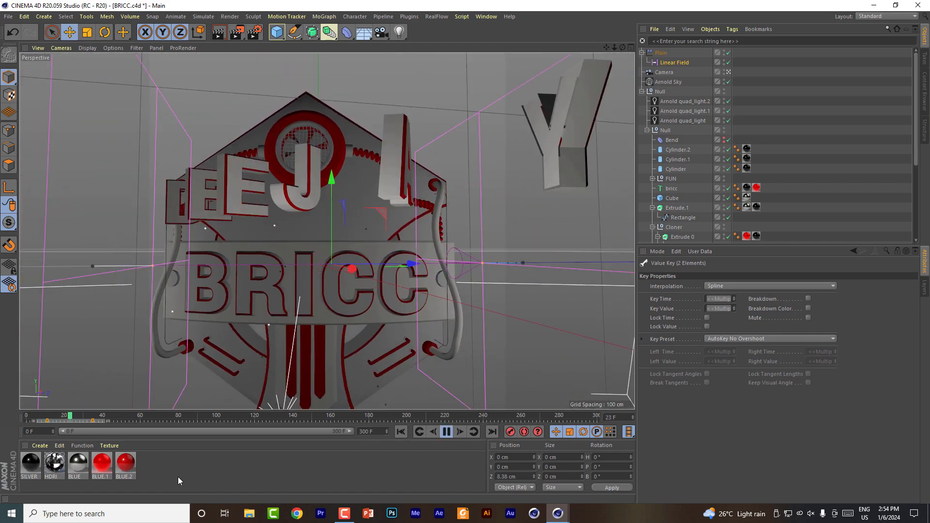
{"action": "key", "text": "F8"}
Step: Move the Linear Field's second key to frame 46 and replay the animation from the beginning
{"action": "left_click_drag", "start_coordinate": [93, 420], "coordinate": [26, 416]}
{"action": "key", "text": "F8"}
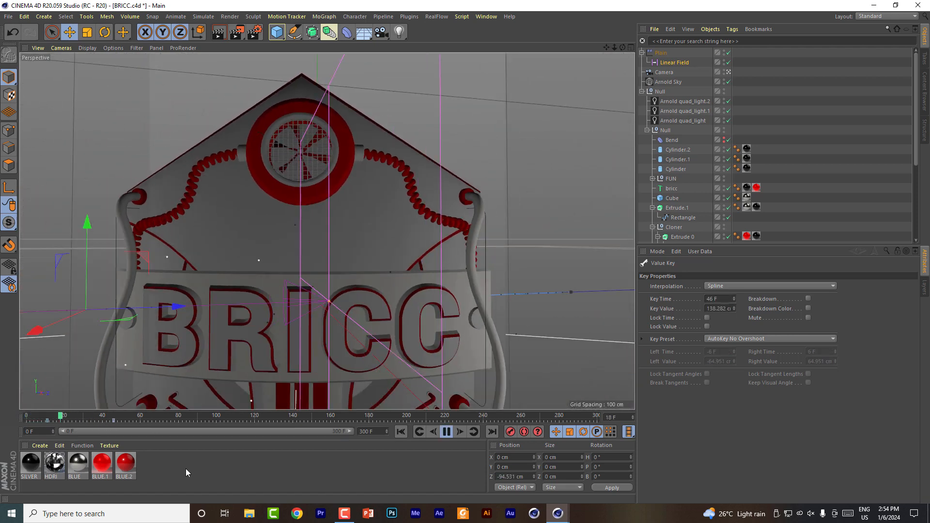
{"action": "key", "text": "F8"}
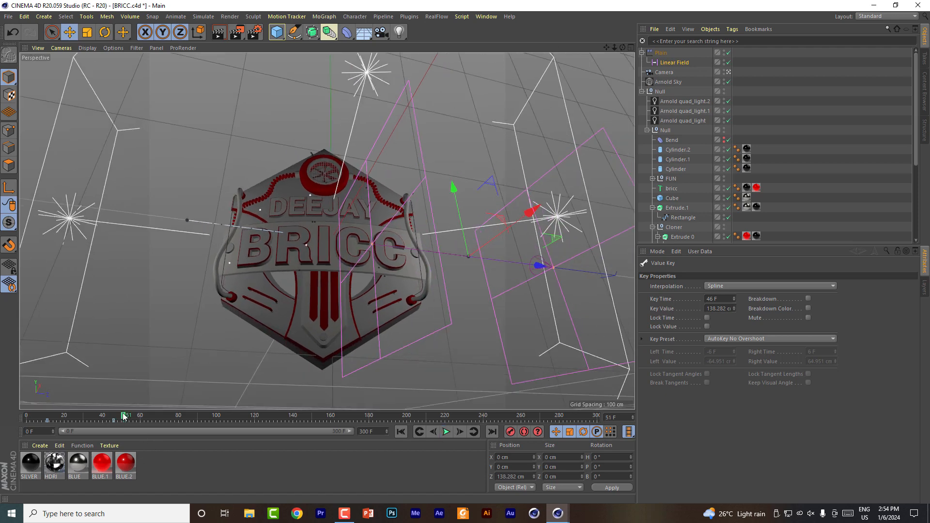
Step: Select the DEJAY text object at frame 10 and save the project
{"action": "left_click_drag", "start_coordinate": [123, 416], "coordinate": [45, 416]}
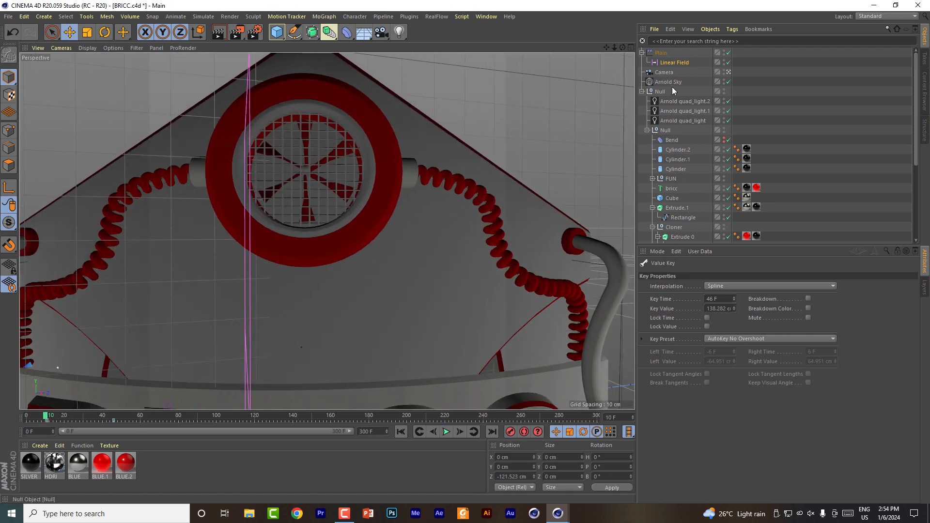
{"action": "scroll", "coordinate": [698, 202], "scroll_direction": "down", "scroll_amount": 5}
{"action": "left_click", "coordinate": [673, 239]}
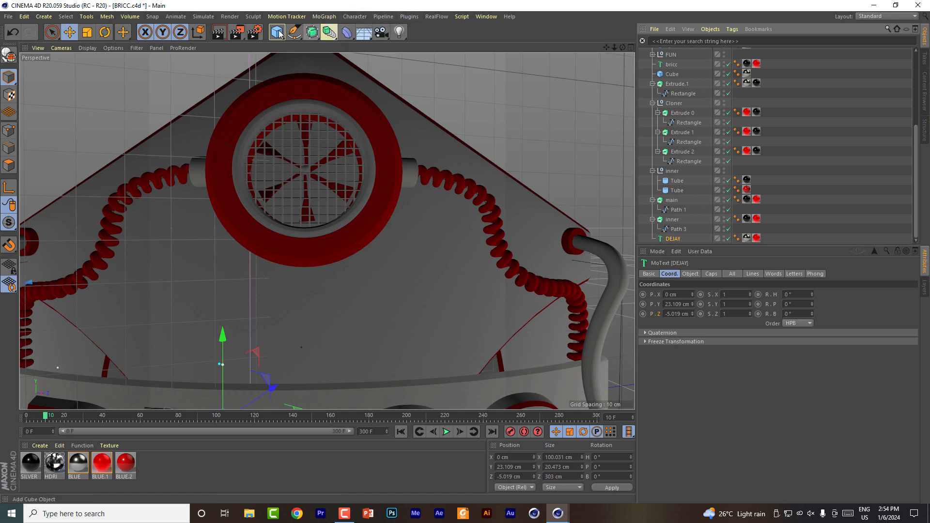
{"action": "left_click", "coordinate": [9, 17]}
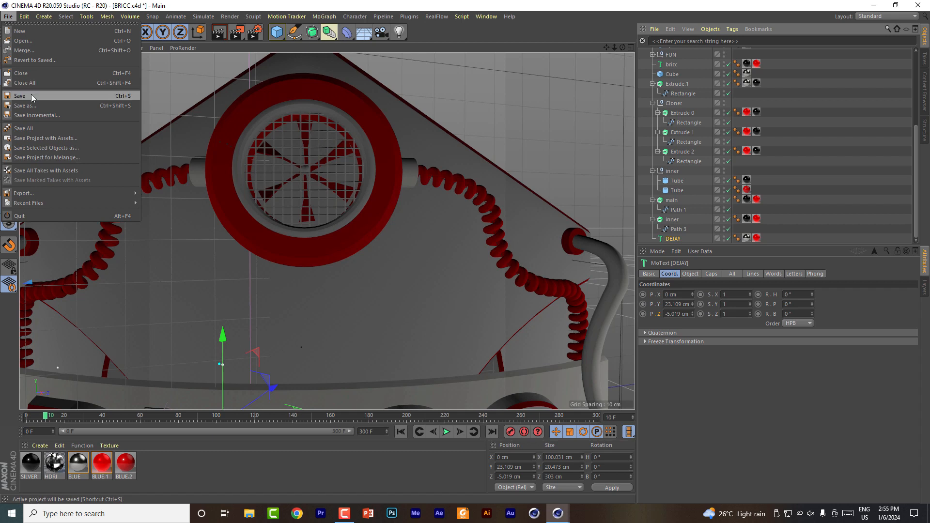
{"action": "left_click", "coordinate": [34, 97]}
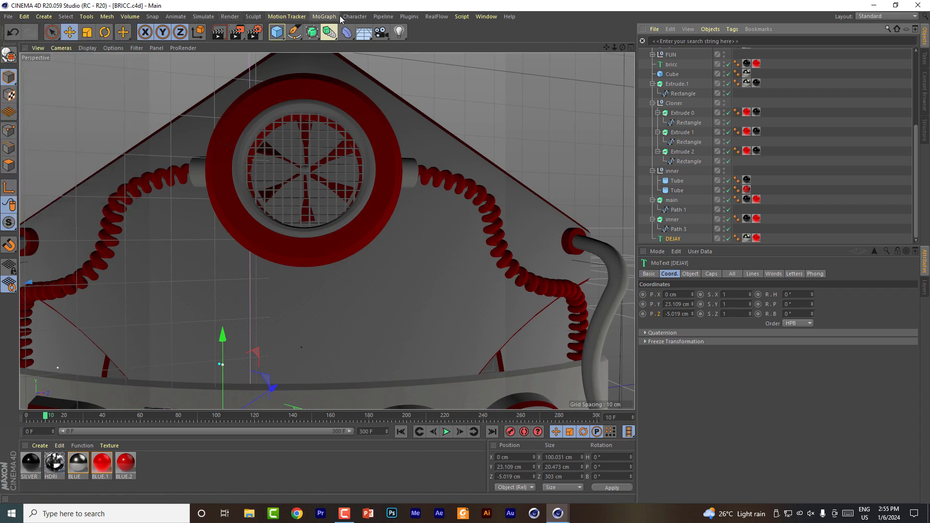
Step: Add a Delay effector to the DEJAY text object
{"action": "left_click", "coordinate": [324, 17]}
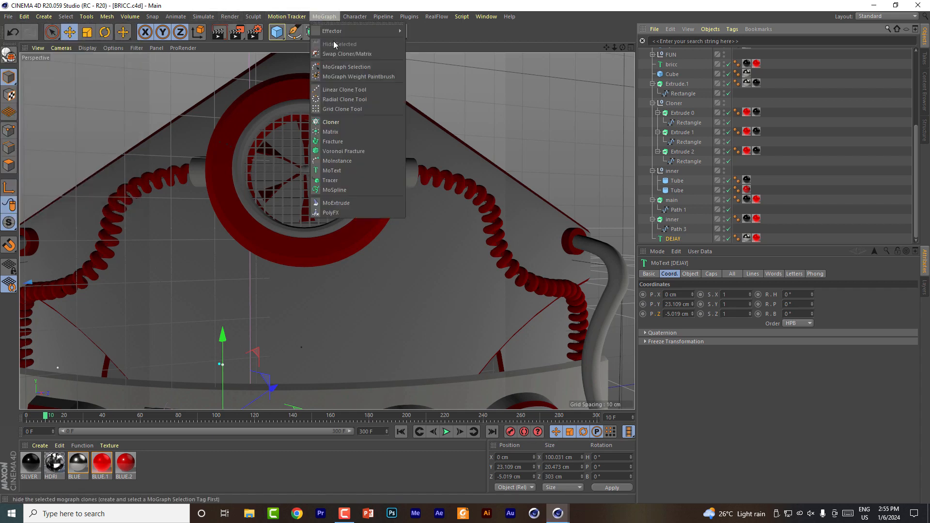
{"action": "mouse_move", "coordinate": [338, 35]}
{"action": "left_click", "coordinate": [421, 61]}
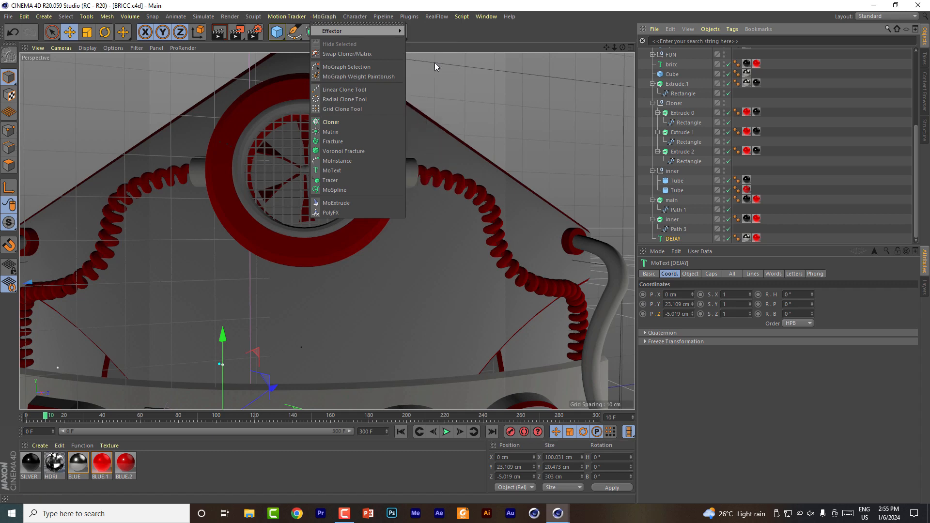
{"action": "scroll", "coordinate": [696, 123], "scroll_direction": "up", "scroll_amount": 3}
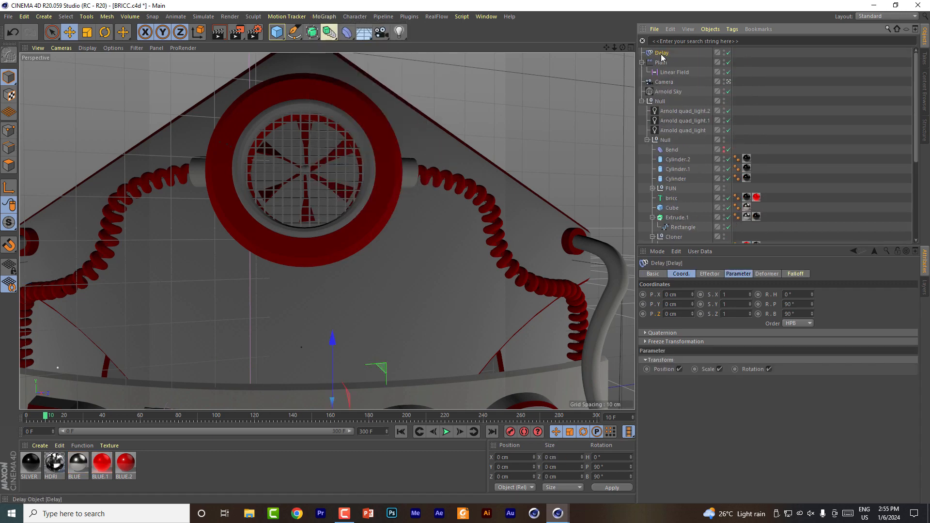
Step: Open the Delay effector's strength and mode settings and play the animation from the start
{"action": "left_click", "coordinate": [710, 274]}
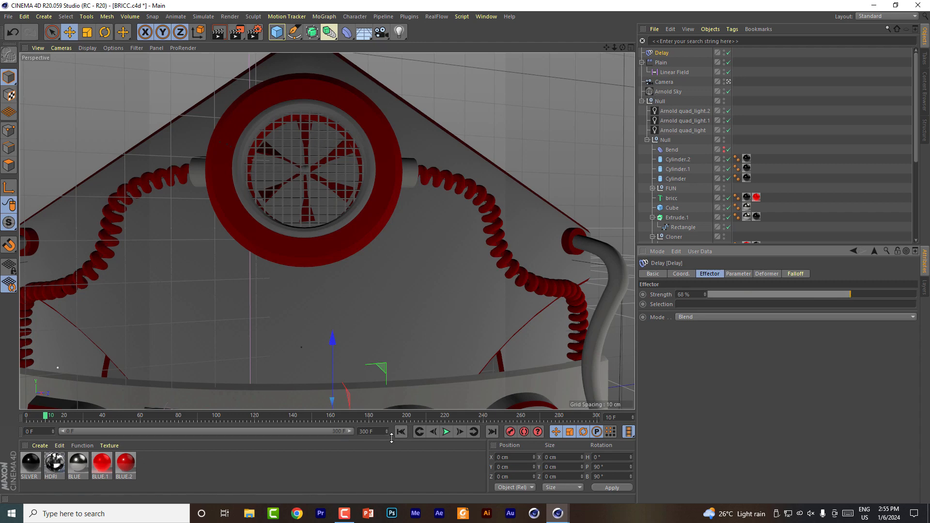
{"action": "left_click", "coordinate": [446, 432]}
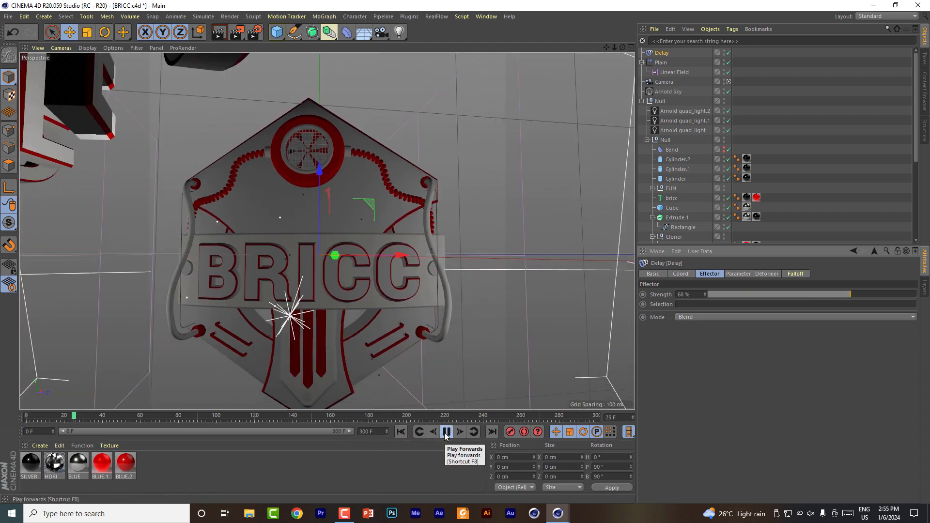
{"action": "left_click", "coordinate": [402, 431]}
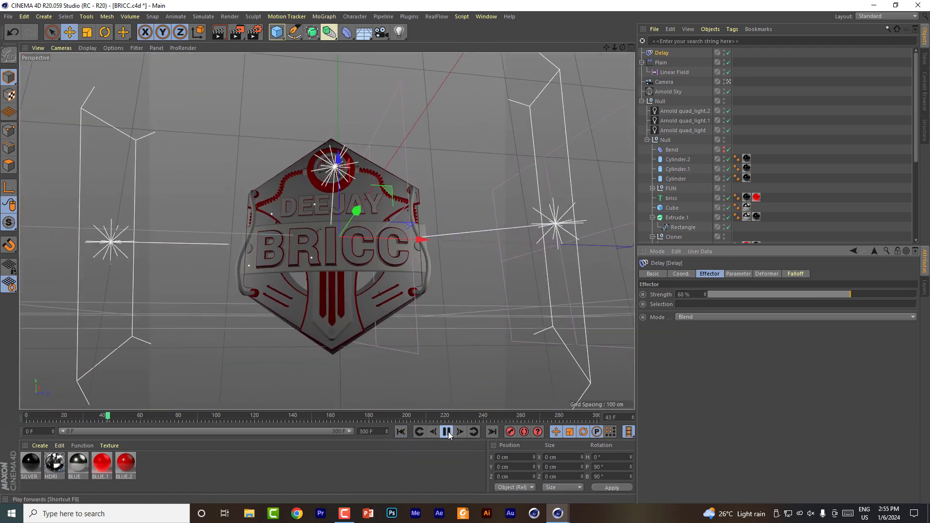
Step: Move the Linear Field's second key to frame 26 and replay the animation from the beginning
{"action": "left_click", "coordinate": [449, 431]}
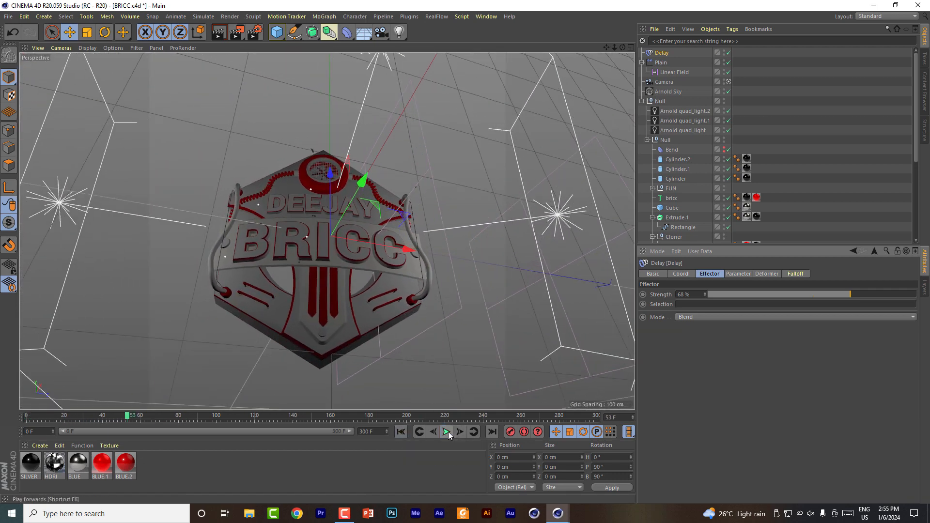
{"action": "left_click", "coordinate": [669, 73]}
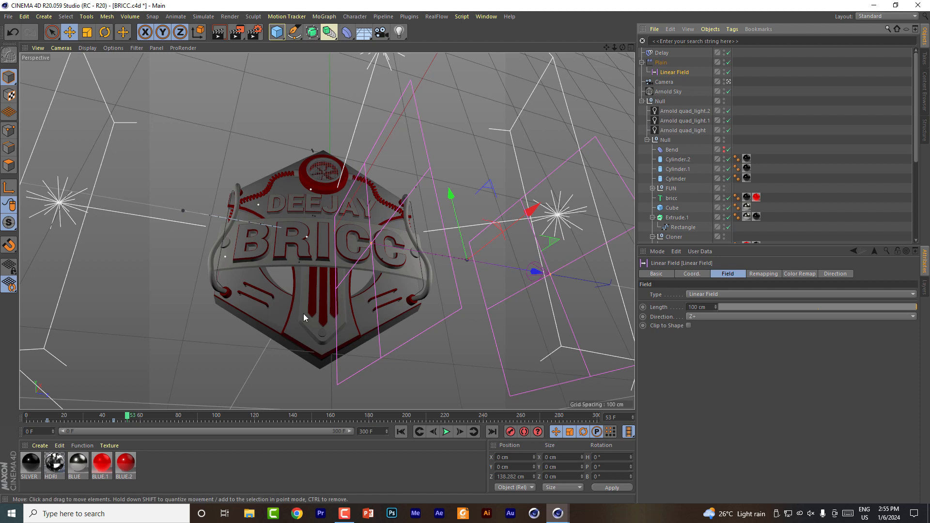
{"action": "left_click", "coordinate": [112, 421]}
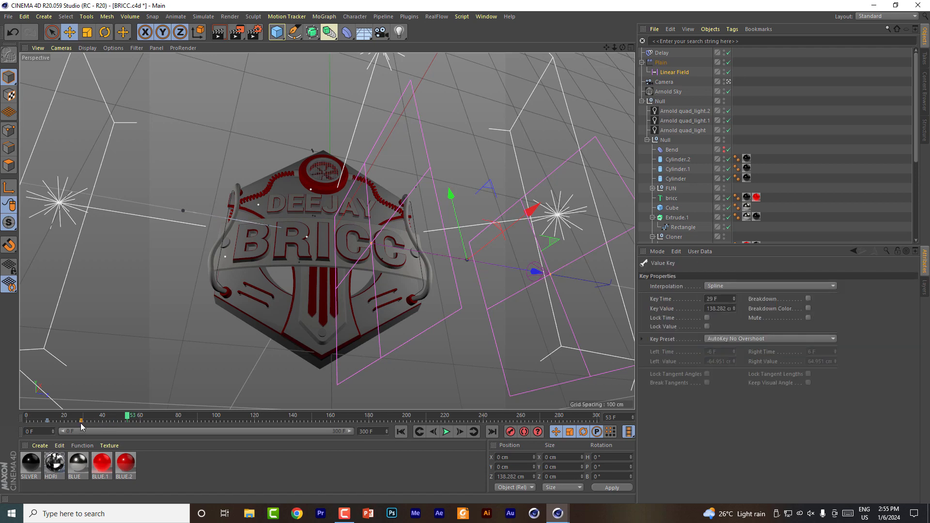
{"action": "left_click", "coordinate": [401, 431]}
{"action": "left_click", "coordinate": [445, 432]}
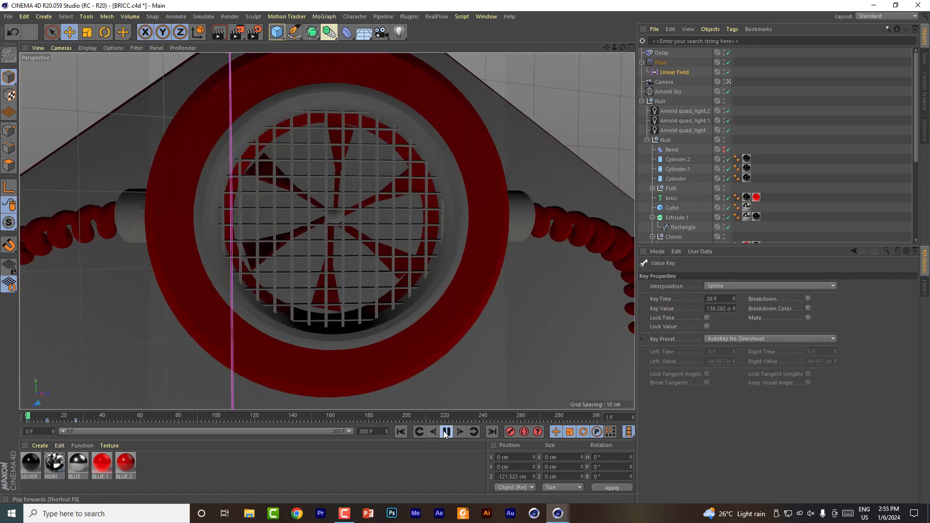
{"action": "left_click", "coordinate": [445, 431]}
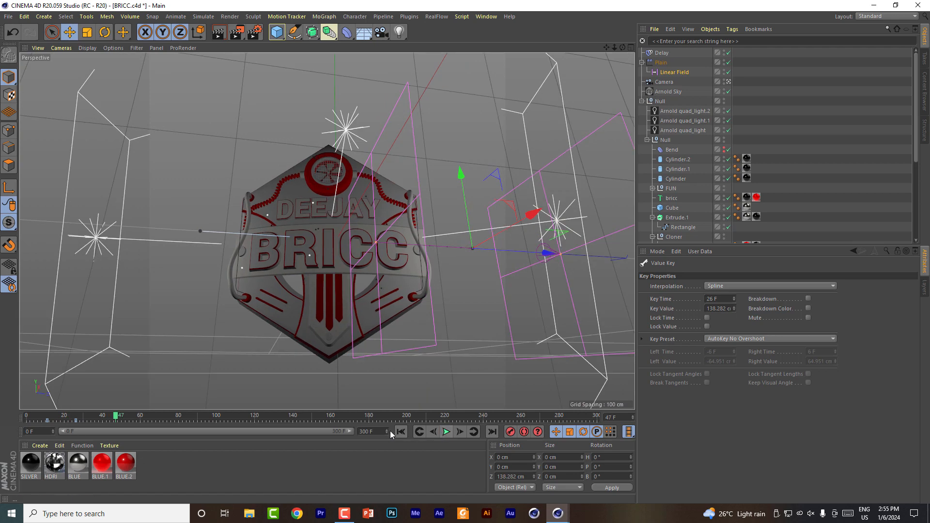
Step: Move the Linear Field's second key to frame 73 and replay the animation from the beginning
{"action": "left_click", "coordinate": [401, 432]}
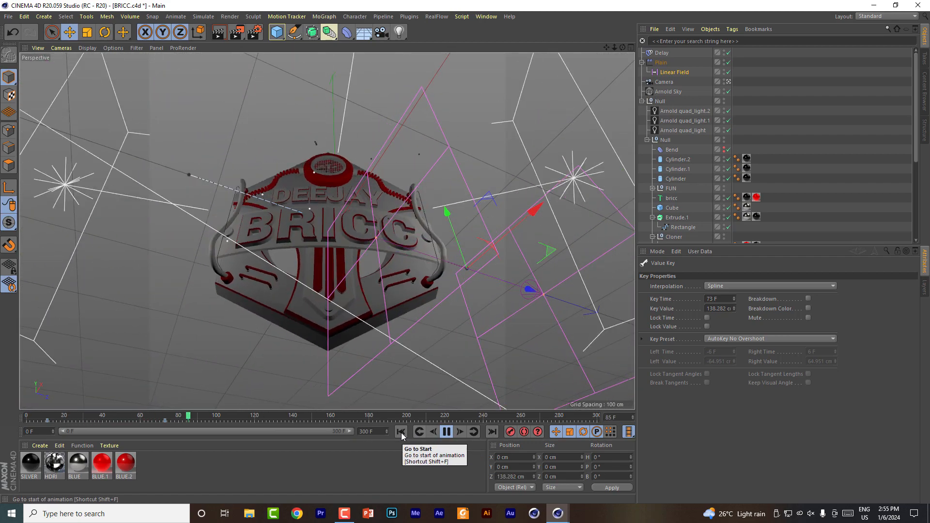
{"action": "left_click", "coordinate": [401, 433]}
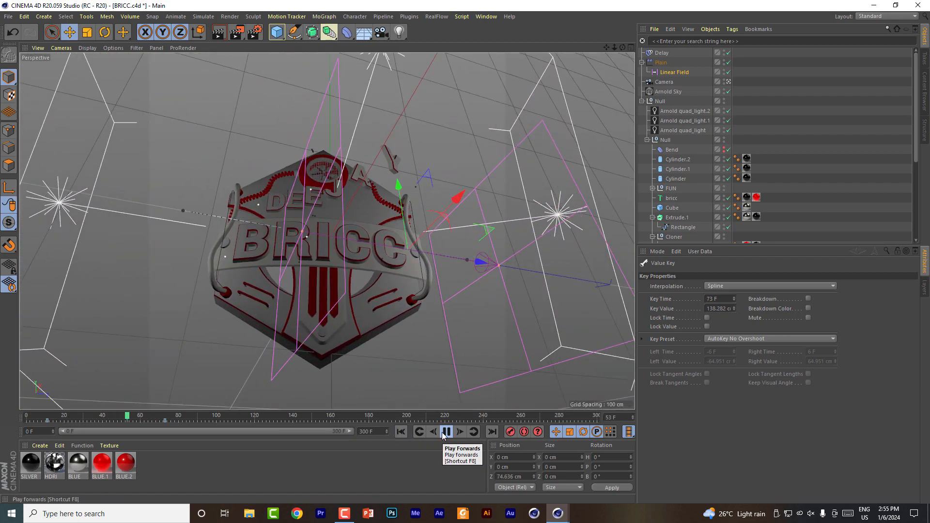
{"action": "left_click", "coordinate": [401, 432]}
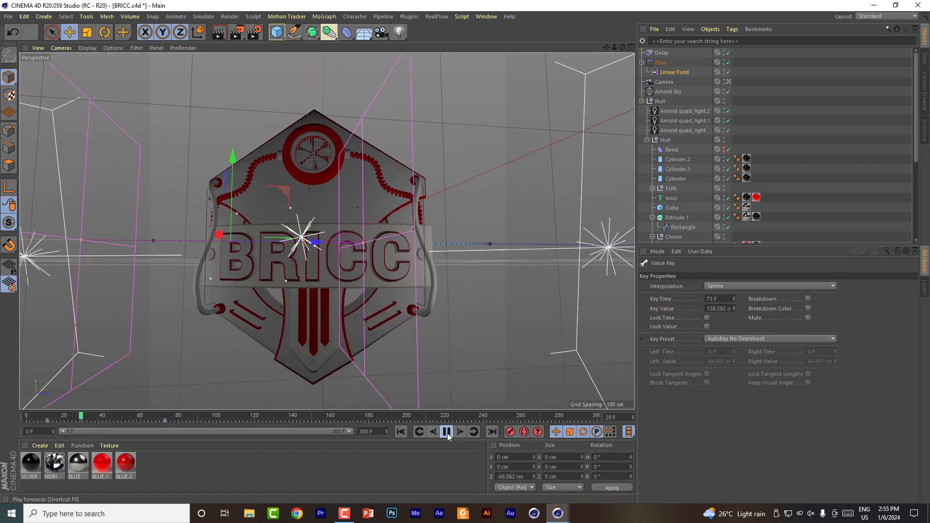
{"action": "left_click", "coordinate": [446, 432]}
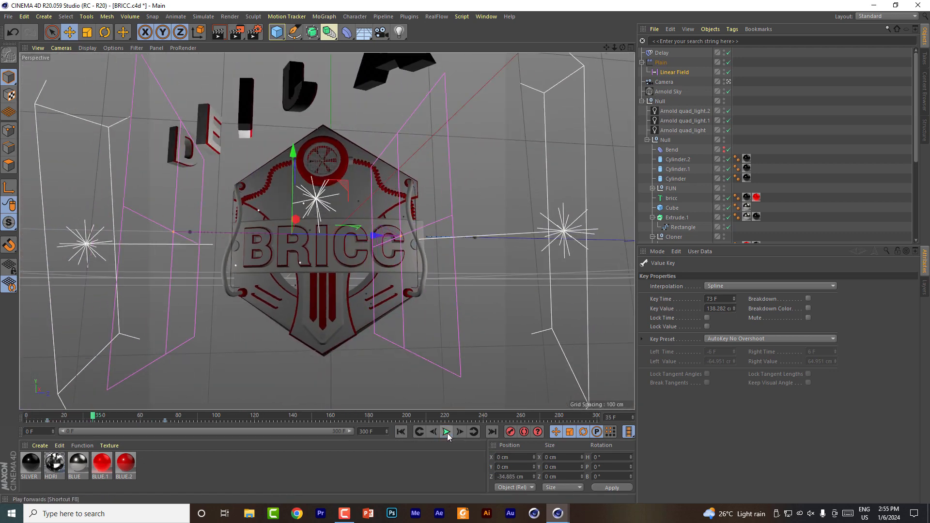
Step: Set the Plain effector's Y position offset to -87 cm and replay the animation from the start
{"action": "left_click", "coordinate": [664, 63]}
{"action": "left_click", "coordinate": [737, 274]}
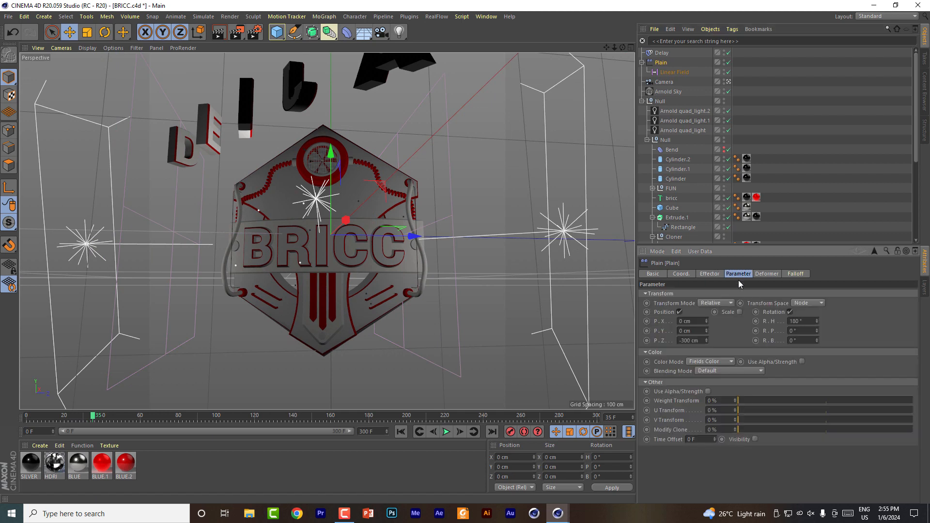
{"action": "left_click_drag", "start_coordinate": [705, 331], "coordinate": [544, 358]}
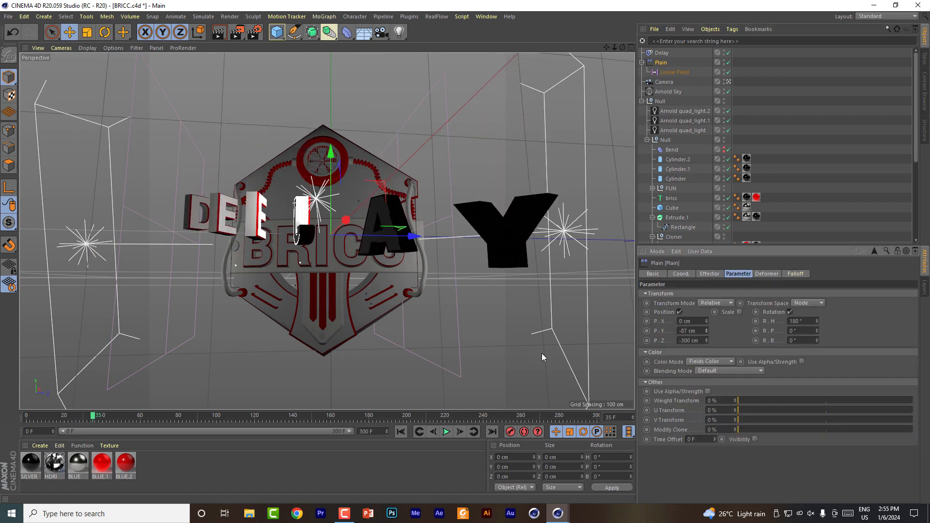
{"action": "left_click", "coordinate": [402, 432]}
{"action": "left_click", "coordinate": [447, 432]}
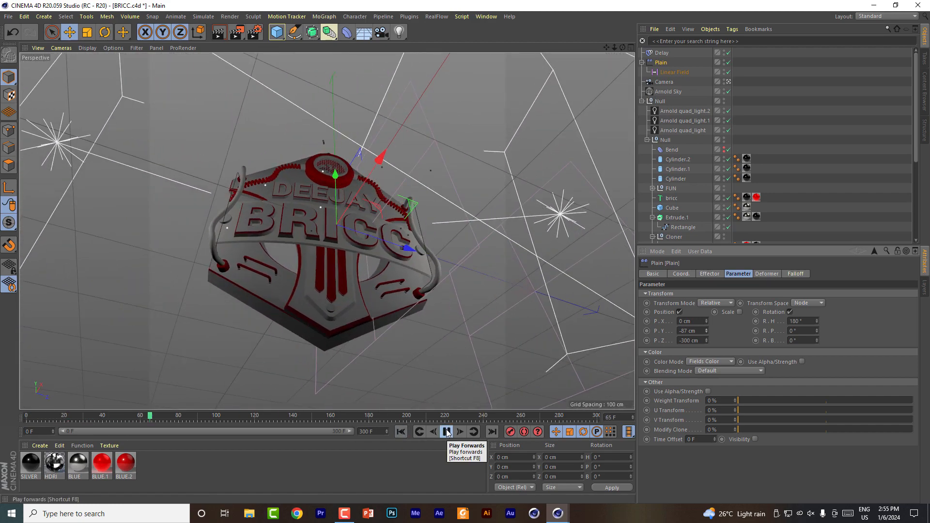
{"action": "left_click", "coordinate": [401, 431]}
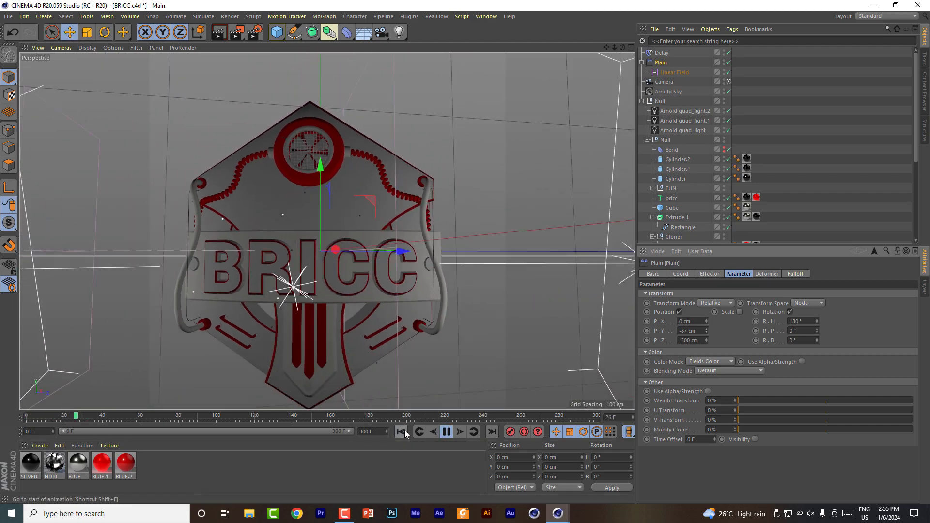
{"action": "left_click", "coordinate": [405, 432]}
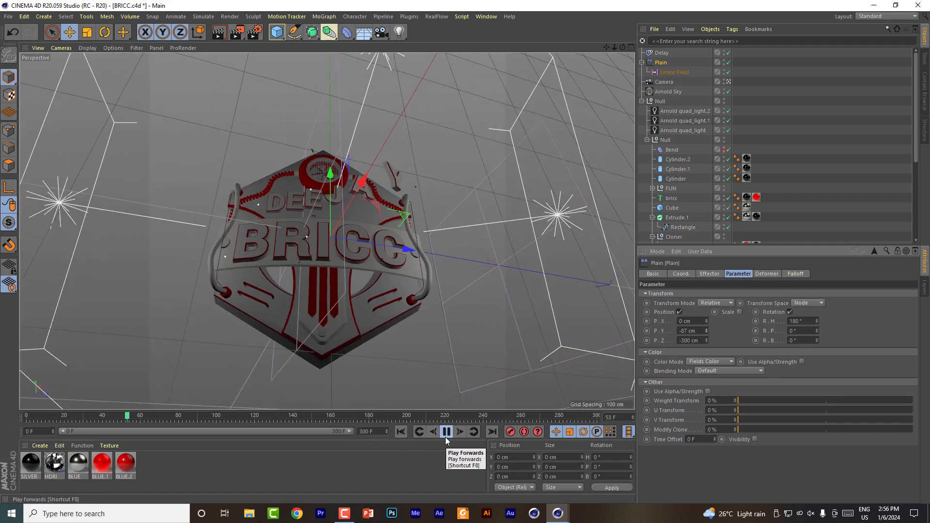
{"action": "left_click", "coordinate": [403, 432]}
{"action": "left_click", "coordinate": [443, 433]}
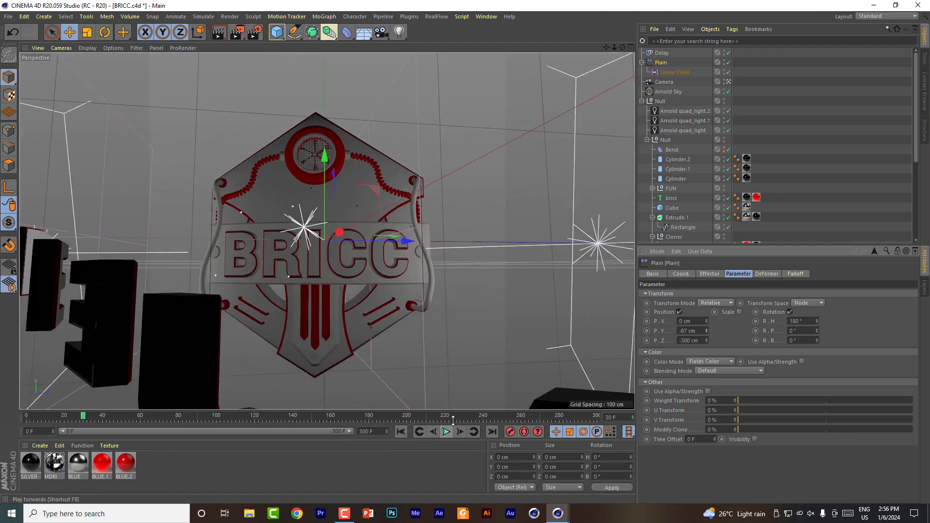
Step: Shift both Linear Field keys earlier so the first sits near the timeline start, and replay the animation
{"action": "left_click", "coordinate": [672, 73]}
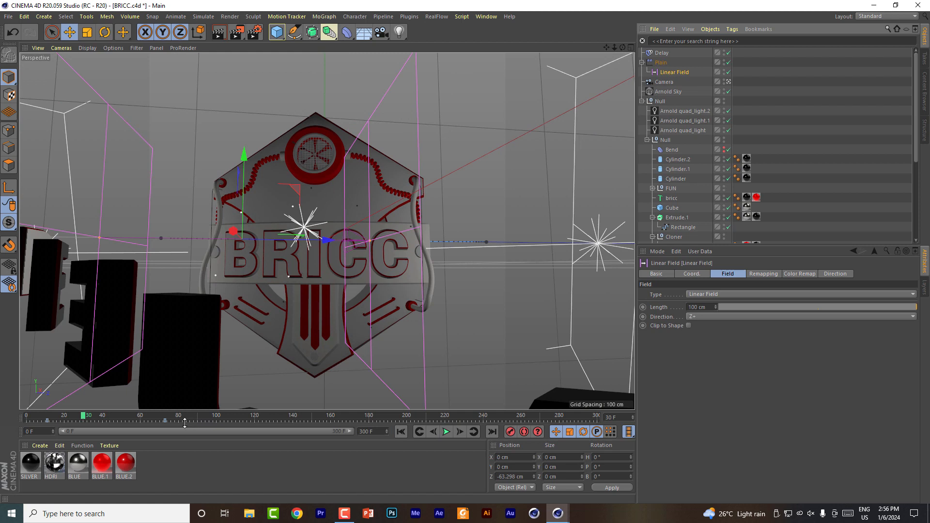
{"action": "left_click_drag", "start_coordinate": [46, 417], "coordinate": [29, 421]}
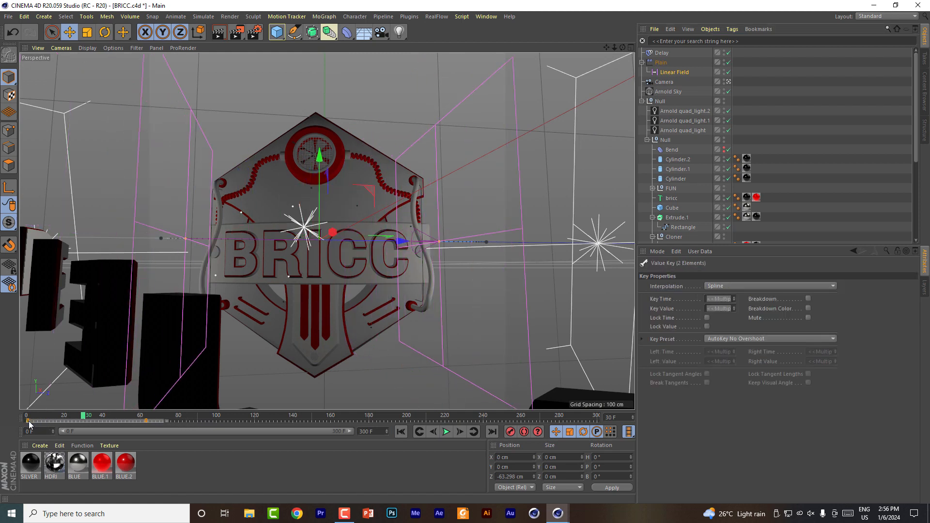
{"action": "left_click", "coordinate": [400, 432]}
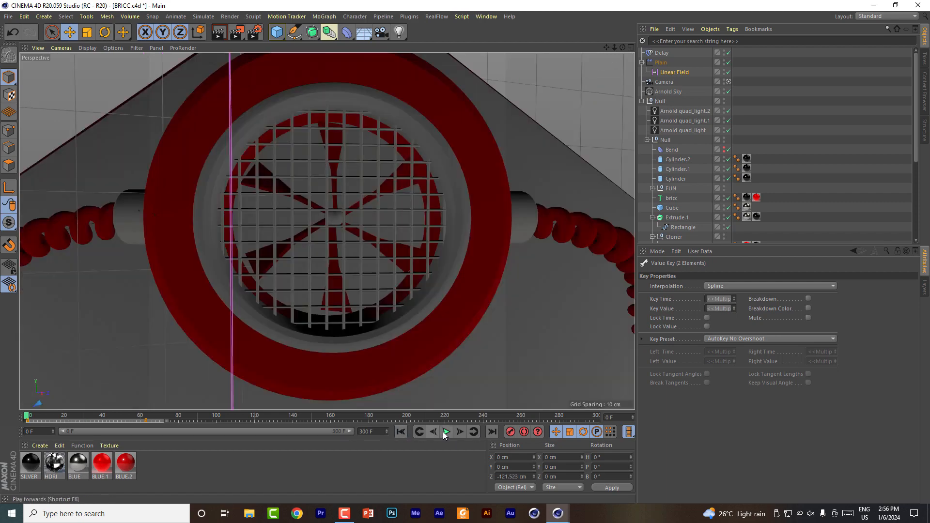
{"action": "left_click", "coordinate": [446, 431]}
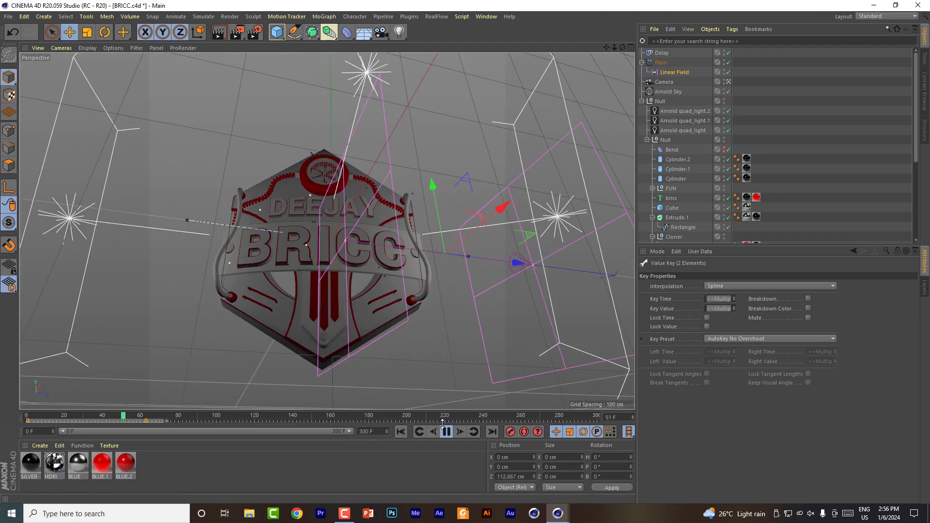
{"action": "left_click", "coordinate": [446, 432]}
Step: Move only the Linear Field's second key to frame 48 and replay the animation from the start
{"action": "left_click", "coordinate": [159, 420]}
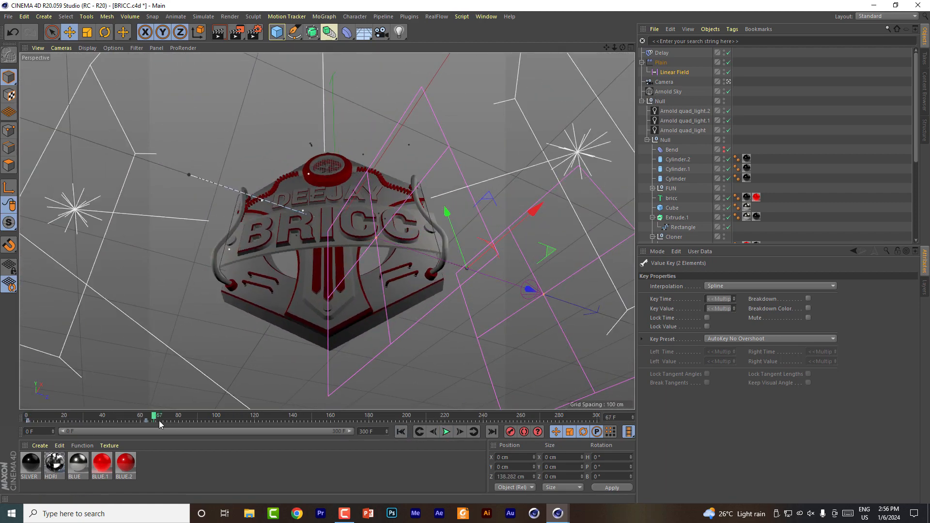
{"action": "left_click", "coordinate": [117, 420]}
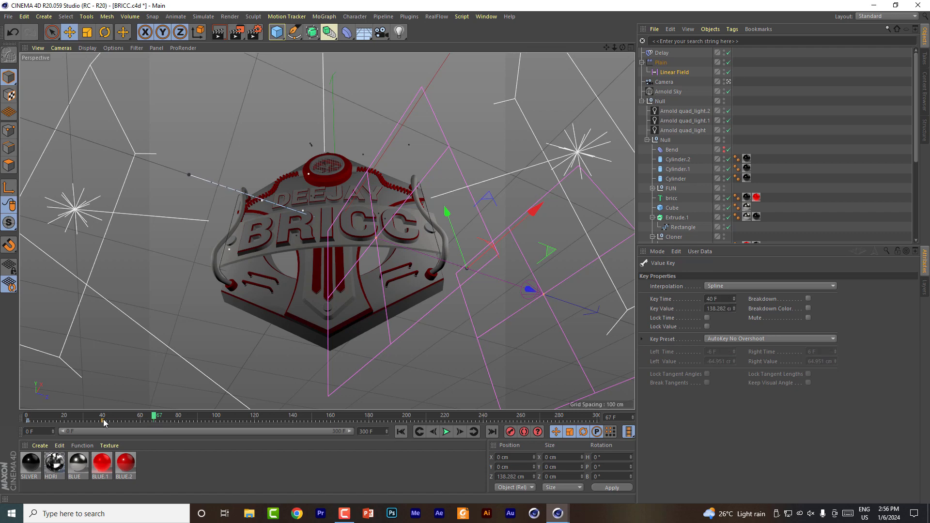
{"action": "left_click", "coordinate": [401, 431]}
{"action": "left_click", "coordinate": [444, 432]}
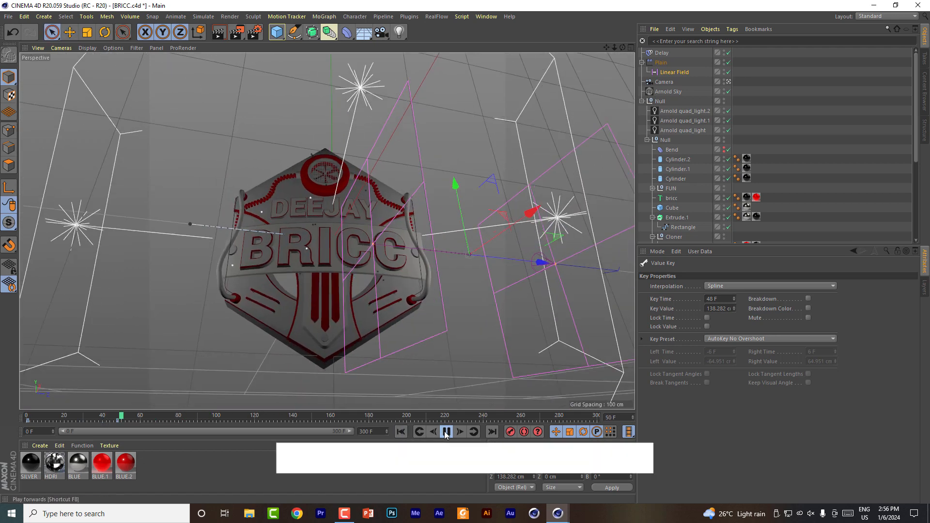
{"action": "left_click", "coordinate": [446, 433]}
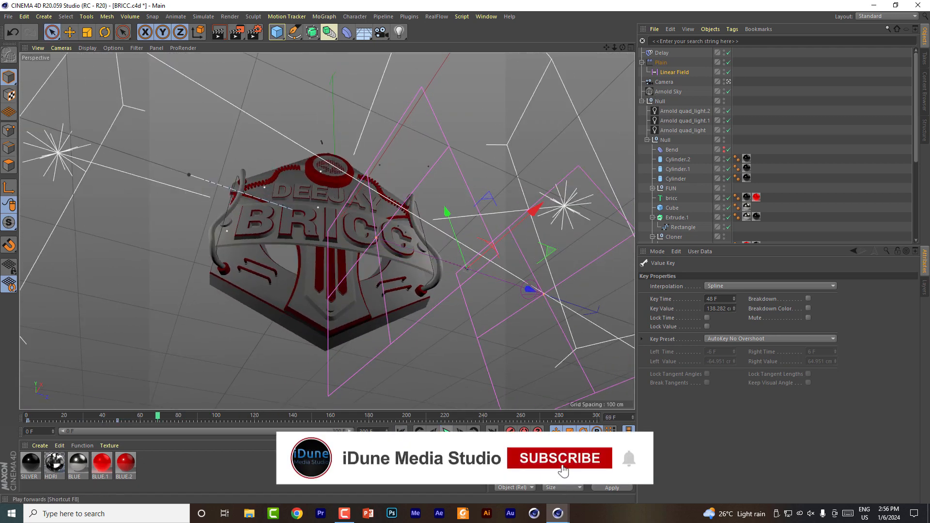
Step: Add a Plain effector to the bricc text object and rename the effector bricc
{"action": "left_click", "coordinate": [770, 199]}
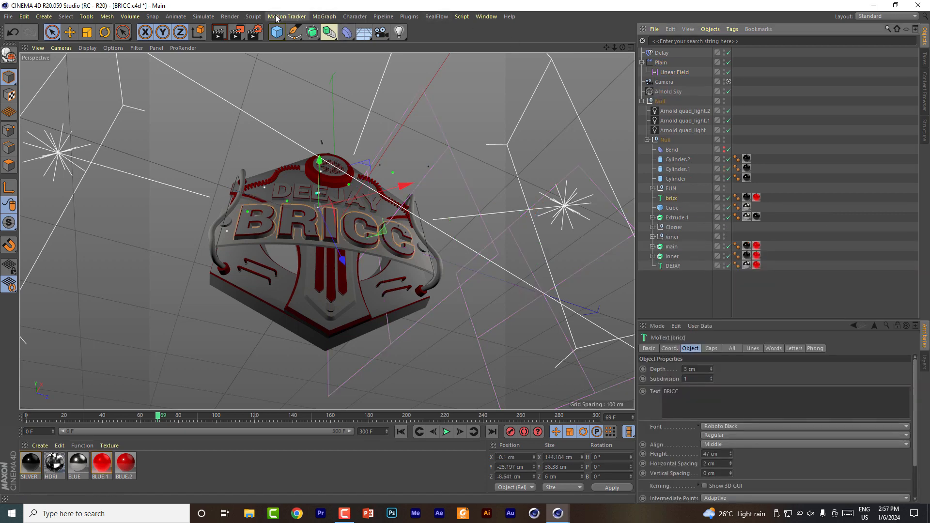
{"action": "left_click", "coordinate": [325, 17]}
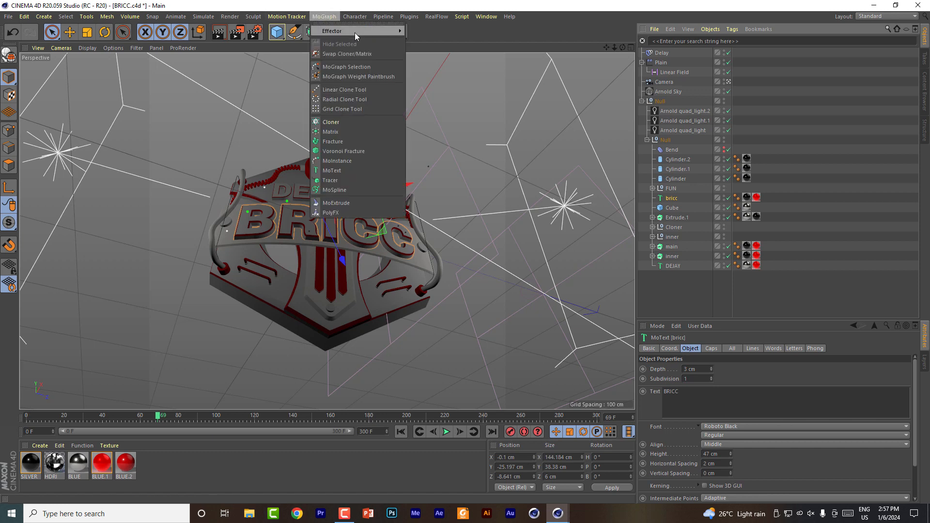
{"action": "mouse_move", "coordinate": [355, 32]}
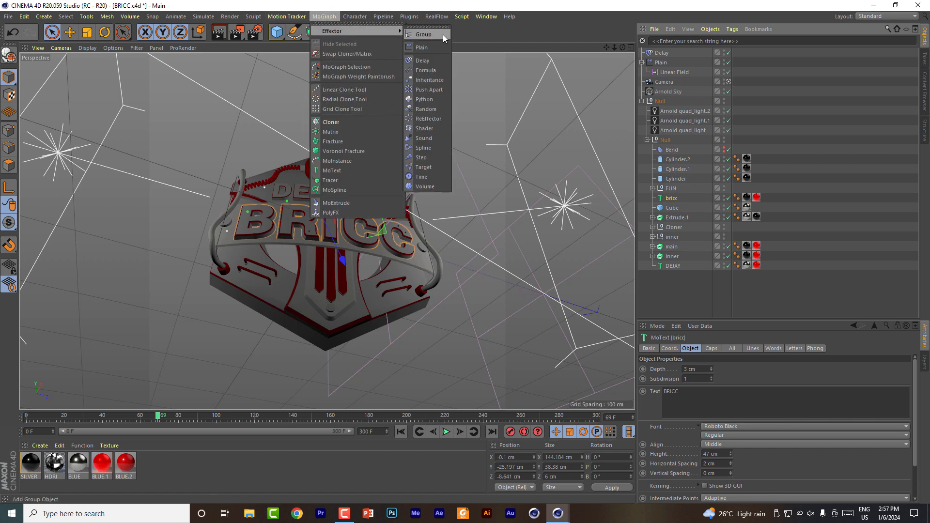
{"action": "left_click", "coordinate": [430, 47]}
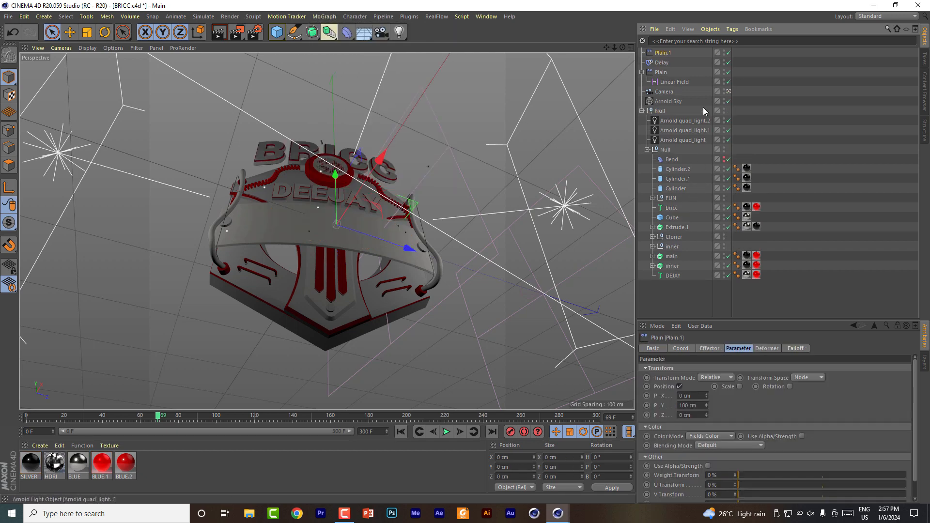
{"action": "double_click", "coordinate": [661, 52]}
{"action": "type", "text": "bricc"}
Step: Add a Linear Field to the bricc effector's falloff with direction Z+ and shift it to about 137.5 cm along Z
{"action": "left_click", "coordinate": [802, 350]}
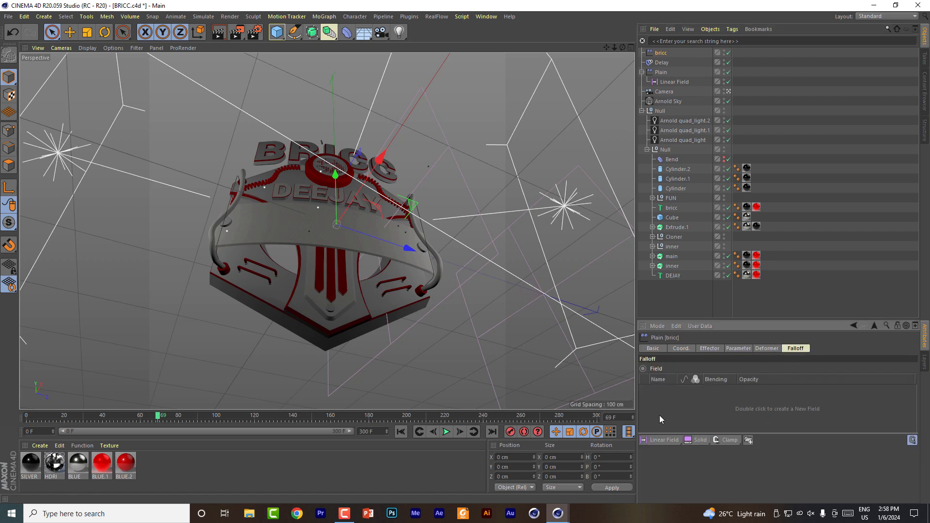
{"action": "left_click", "coordinate": [664, 440]}
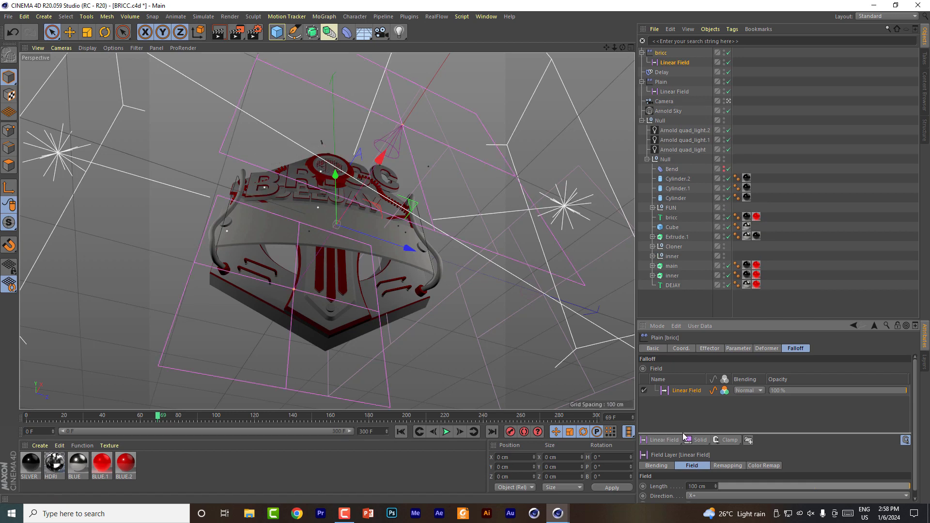
{"action": "left_click", "coordinate": [698, 419]}
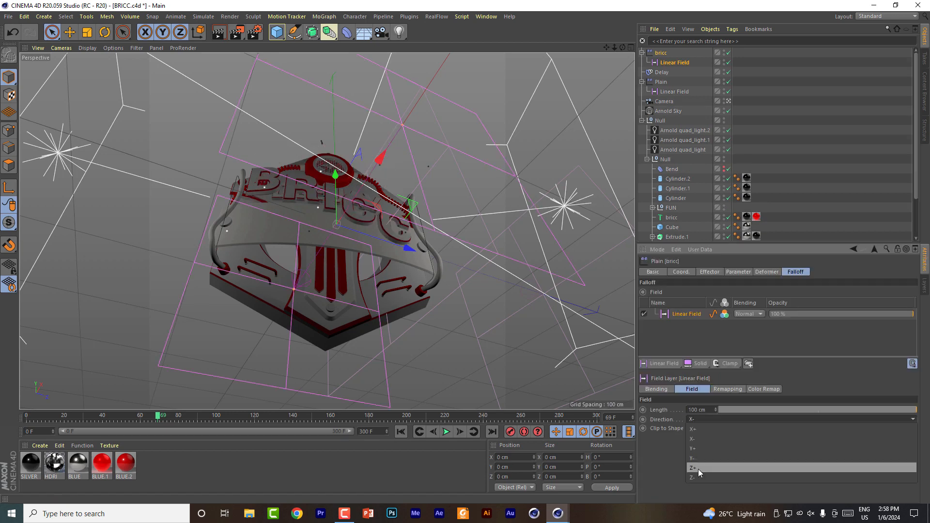
{"action": "left_click", "coordinate": [698, 469]}
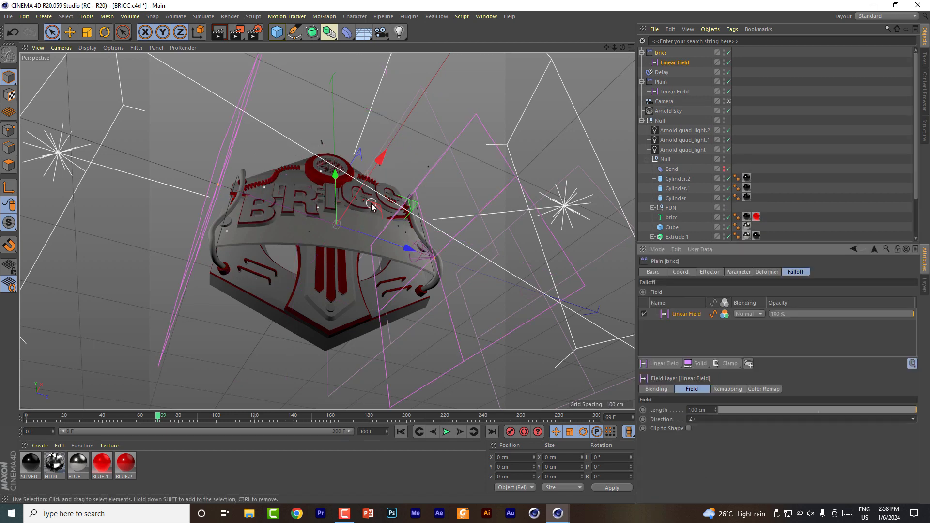
{"action": "left_click_drag", "start_coordinate": [407, 247], "coordinate": [543, 244]}
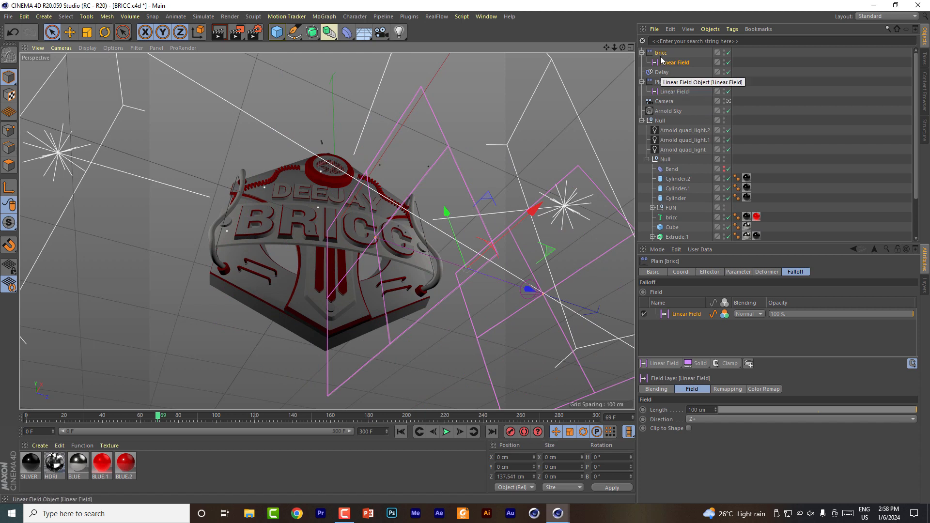
Step: Set the bricc effector's position offset to 0 cm in Y and -50 cm in Z
{"action": "left_click", "coordinate": [738, 272]}
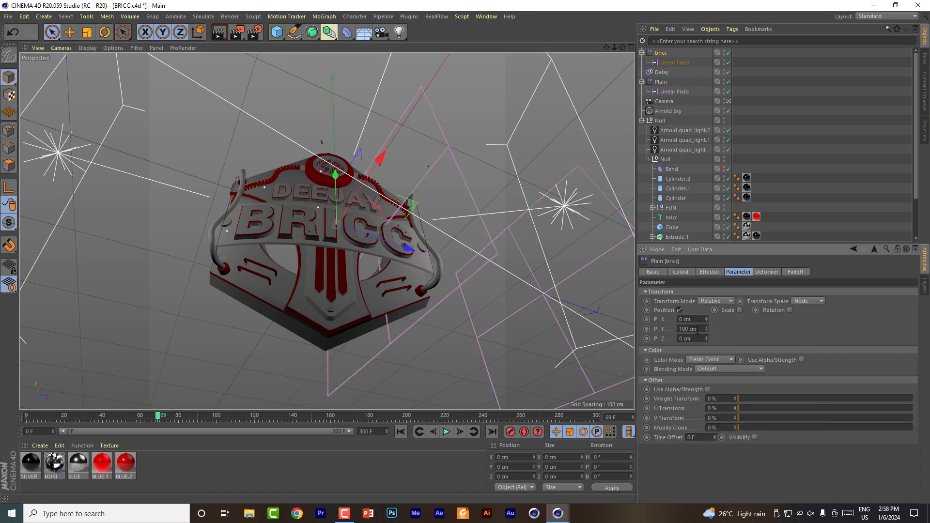
{"action": "double_click", "coordinate": [697, 330]}
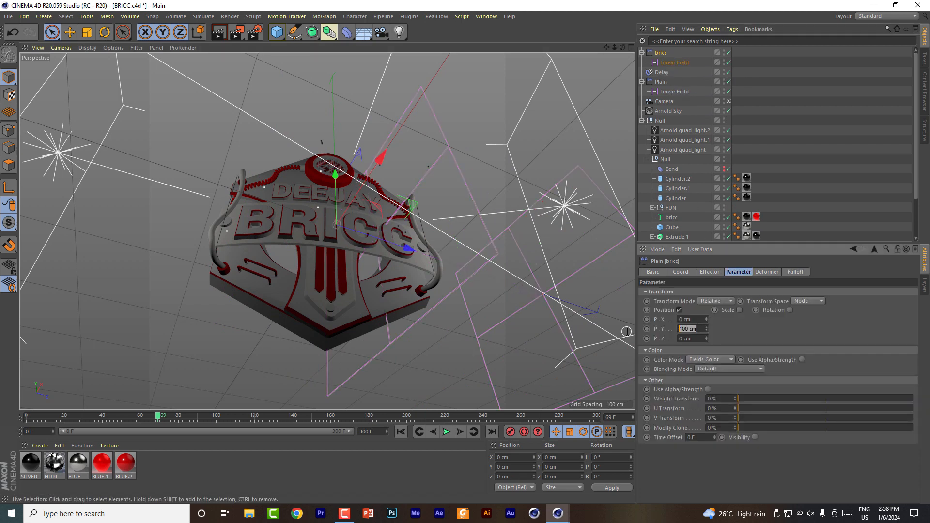
{"action": "type", "text": "0"}
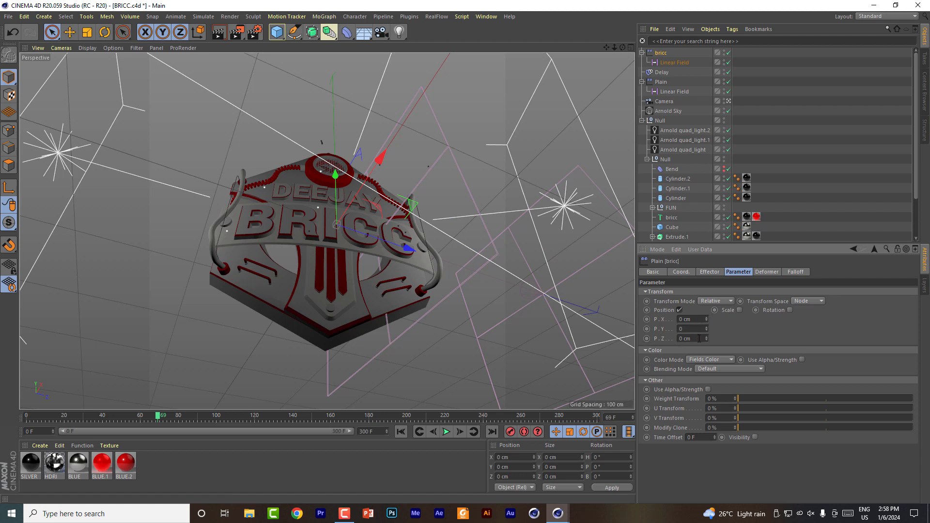
{"action": "double_click", "coordinate": [696, 339]}
{"action": "type", "text": "50"}
{"action": "type", "text": "-"}
{"action": "key", "text": "shift+Tab"}
Step: Move the bricc effector's Linear Field to about -71.4 cm along Z and shorten its length to about 4.4 cm
{"action": "left_click", "coordinate": [536, 292]}
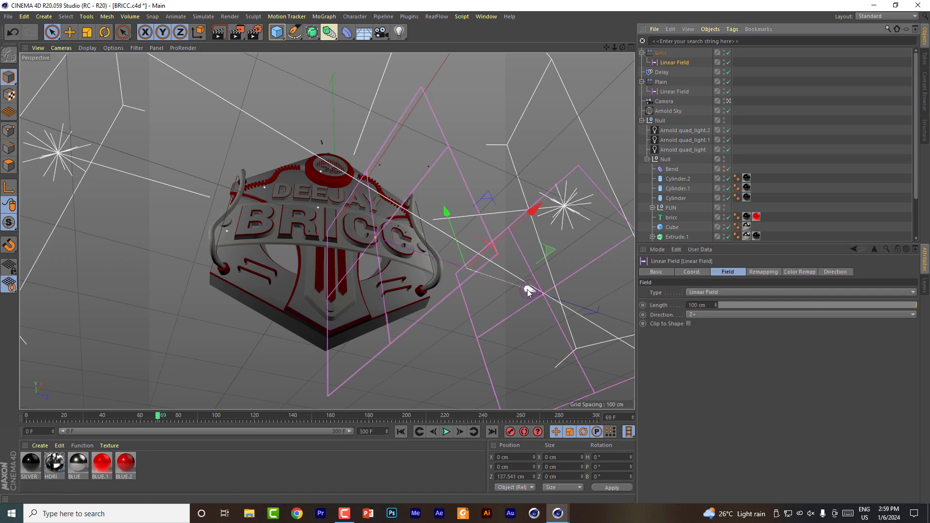
{"action": "left_click_drag", "start_coordinate": [527, 290], "coordinate": [457, 301]}
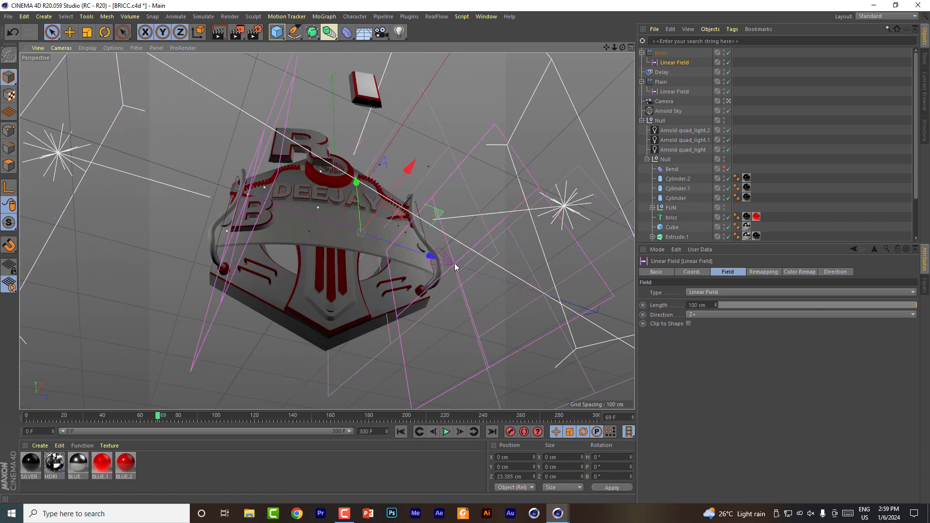
{"action": "left_click_drag", "start_coordinate": [454, 263], "coordinate": [371, 300]}
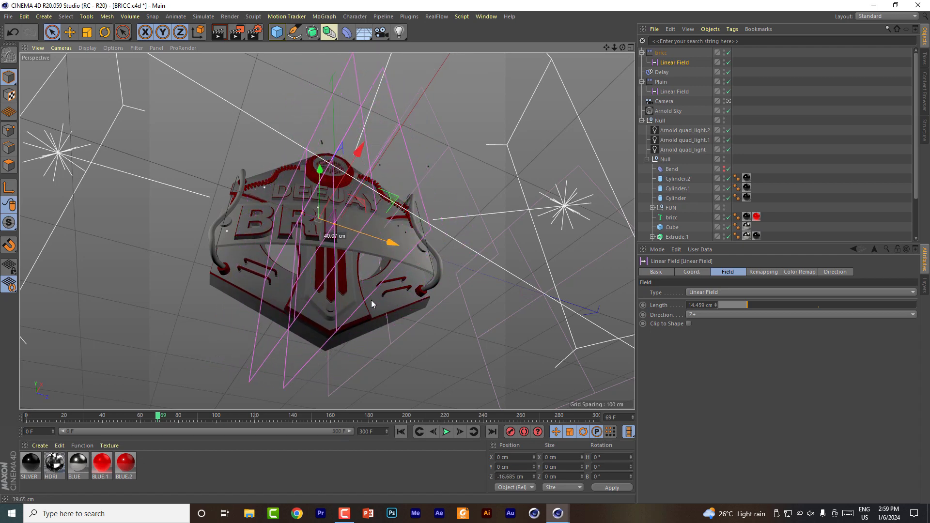
{"action": "scroll", "coordinate": [330, 216], "scroll_direction": "up", "scroll_amount": 5}
{"action": "left_click_drag", "start_coordinate": [328, 216], "coordinate": [297, 217]}
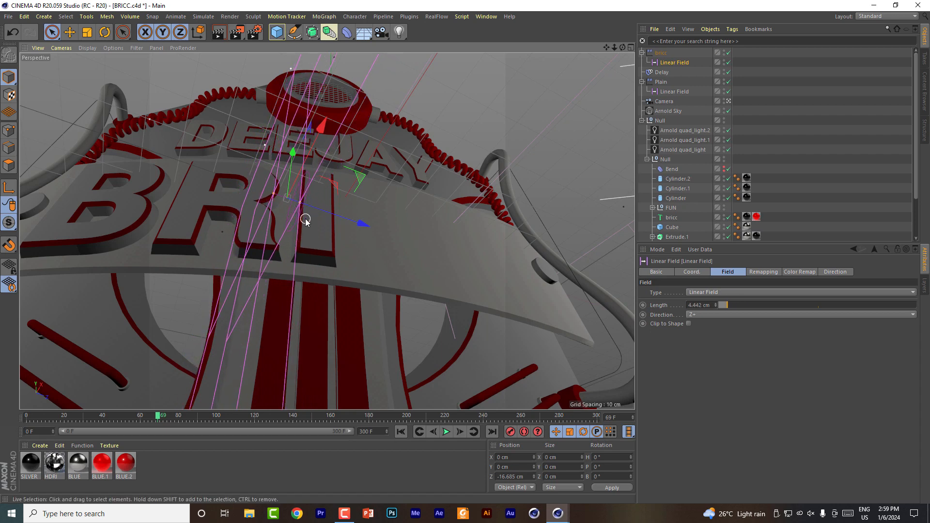
{"action": "scroll", "coordinate": [305, 218], "scroll_direction": "down", "scroll_amount": 10}
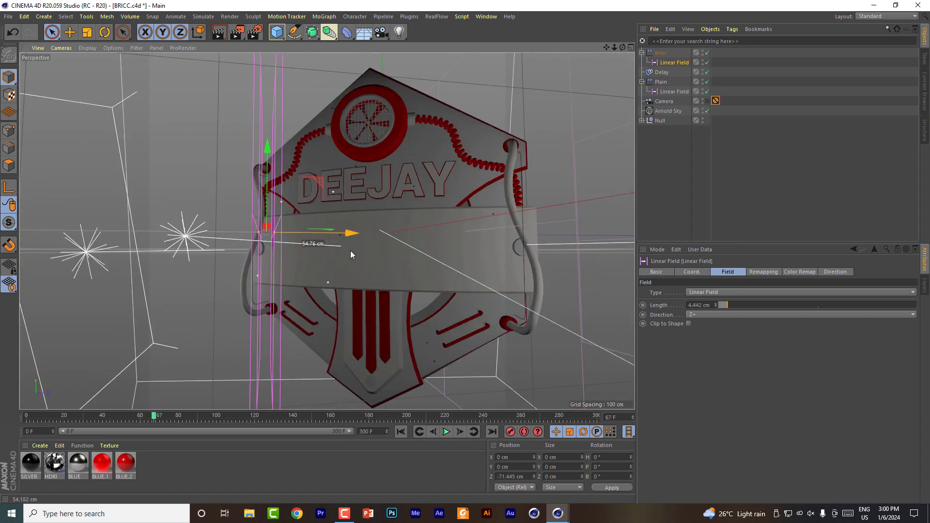
{"action": "left_click_drag", "start_coordinate": [350, 251], "coordinate": [350, 251]}
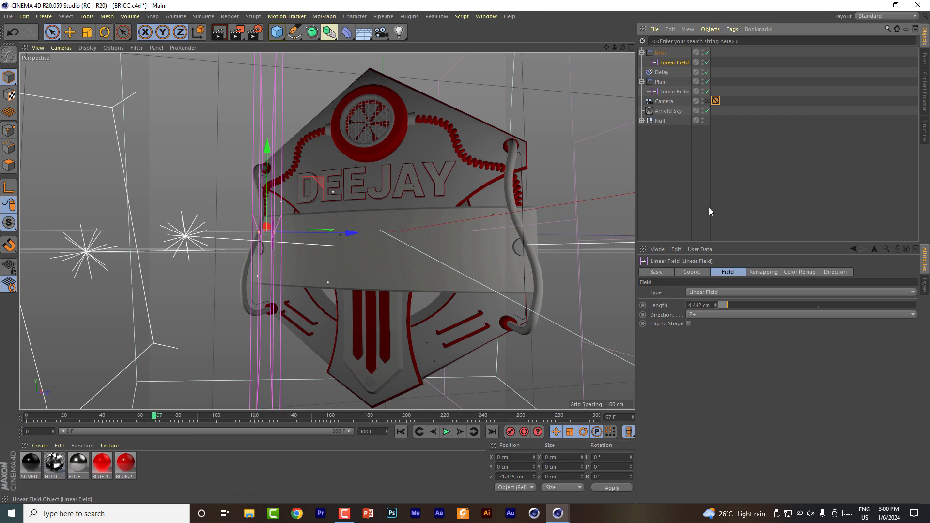
Step: Keyframe the Linear Field's Z position, shorten the preview range to end at frame 131, and move the key to frame 64
{"action": "left_click", "coordinate": [691, 274]}
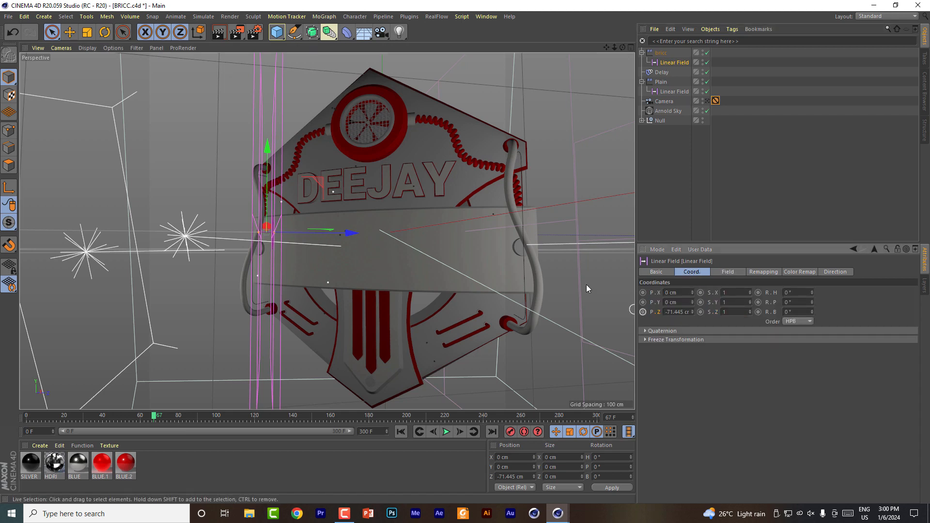
{"action": "left_click", "coordinate": [643, 312]}
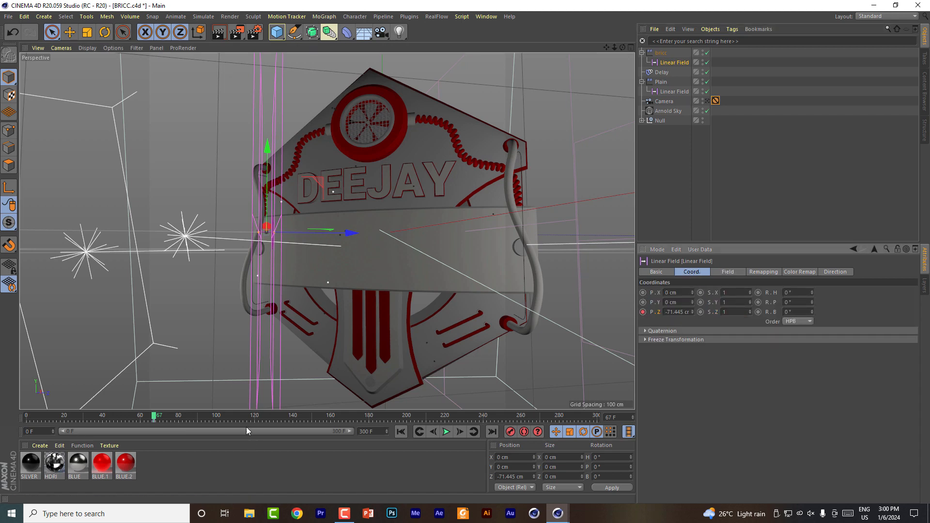
{"action": "mouse_move", "coordinate": [154, 418]}
{"action": "left_mouse_down"}
{"action": "mouse_move", "coordinate": [179, 417]}
{"action": "mouse_move", "coordinate": [155, 417]}
{"action": "left_mouse_up"}
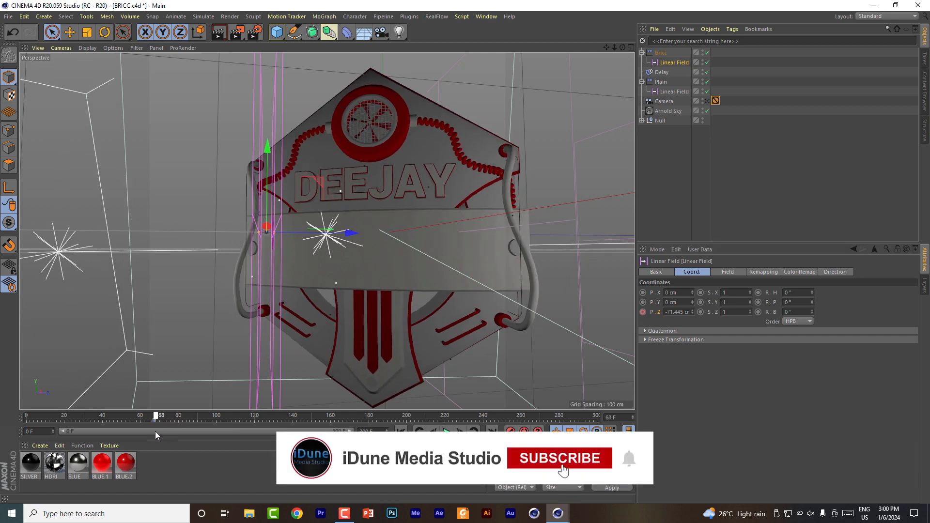
{"action": "left_click_drag", "start_coordinate": [340, 431], "coordinate": [191, 442]}
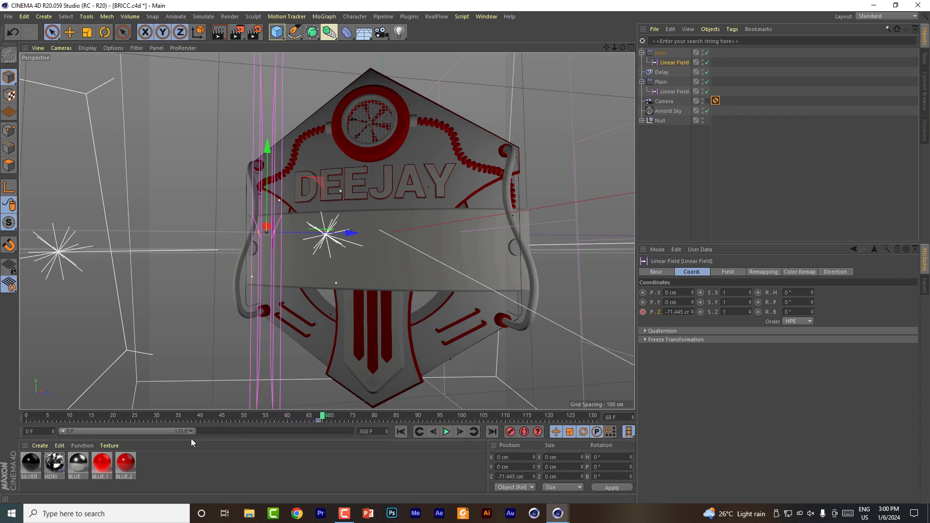
{"action": "mouse_move", "coordinate": [315, 419]}
{"action": "left_mouse_down"}
{"action": "mouse_move", "coordinate": [280, 417]}
{"action": "mouse_move", "coordinate": [320, 429]}
{"action": "mouse_move", "coordinate": [300, 425]}
{"action": "mouse_move", "coordinate": [314, 421]}
{"action": "left_mouse_up"}
{"action": "left_click", "coordinate": [317, 421]}
Step: At frame 66, move the Linear Field to about -66.5 cm along Z, keyframe its Z position, and review the motion
{"action": "left_click_drag", "start_coordinate": [347, 231], "coordinate": [356, 235]}
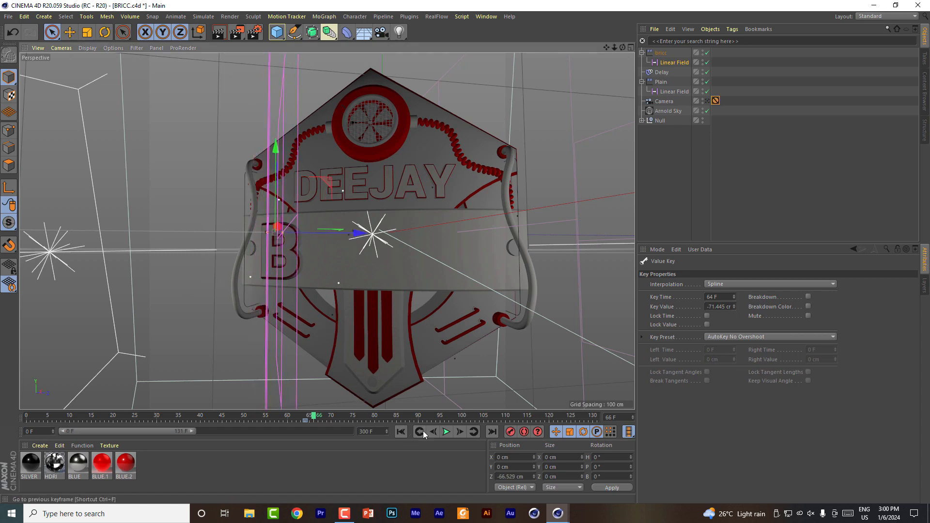
{"action": "left_click", "coordinate": [673, 62]}
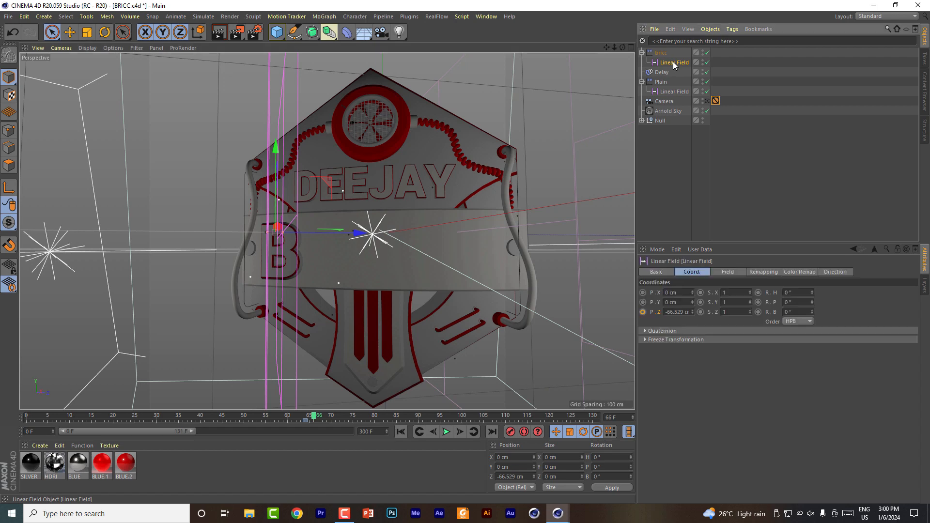
{"action": "left_click", "coordinate": [643, 312]}
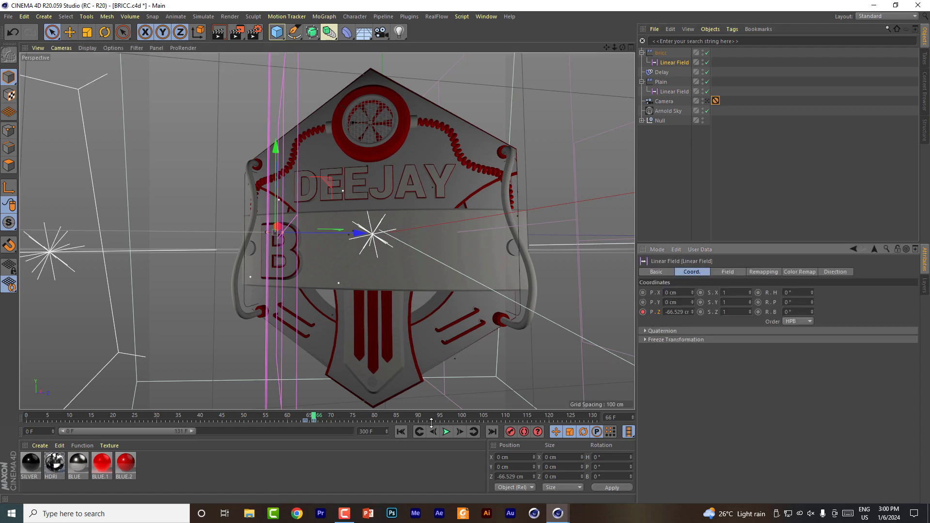
{"action": "left_click", "coordinate": [278, 417]}
{"action": "key", "text": "F8"}
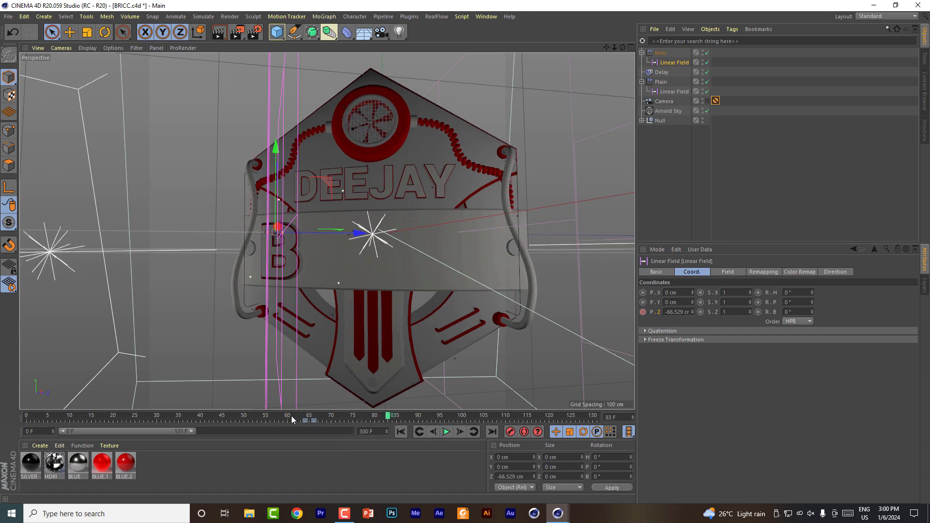
{"action": "left_click_drag", "start_coordinate": [267, 416], "coordinate": [305, 420]}
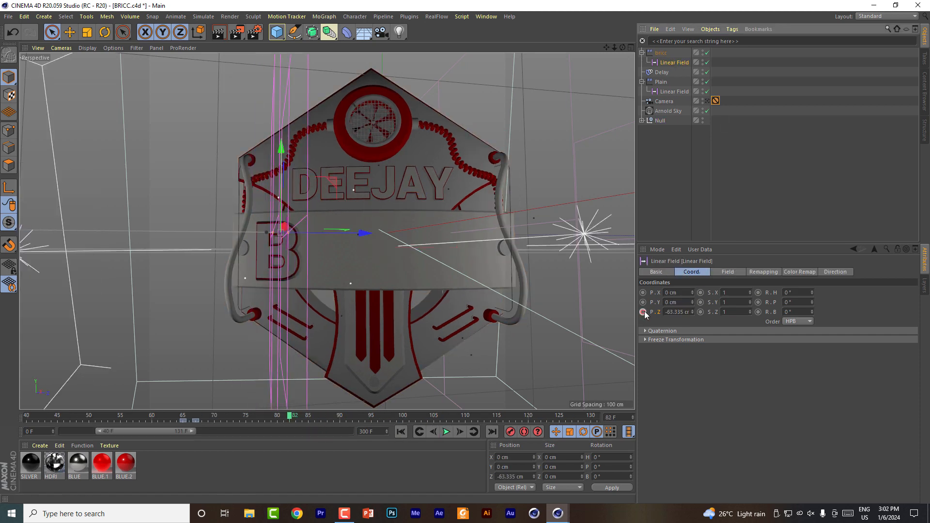
Step: At the Null's rotation key on frame 84, move the Linear Field to about -40.3 cm along Z, keyframe it, and replay from frame 63
{"action": "left_click", "coordinate": [660, 121]}
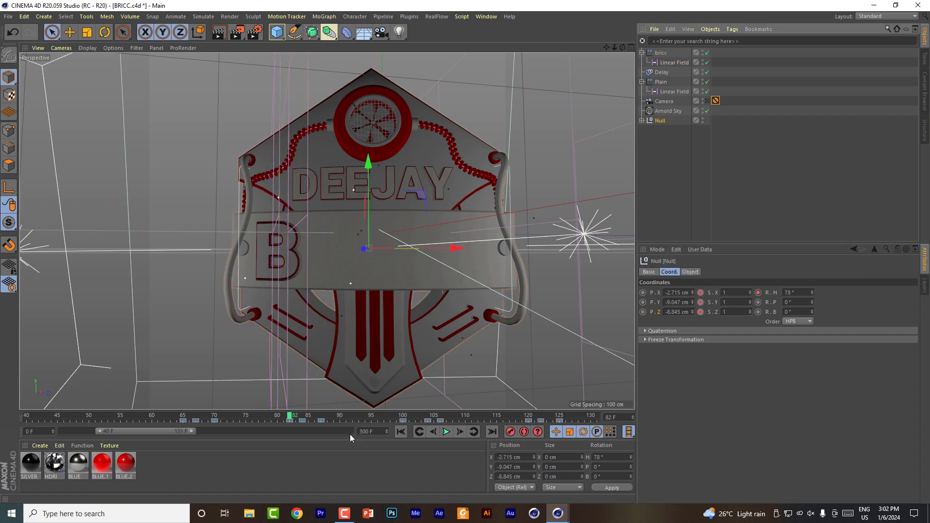
{"action": "left_click_drag", "start_coordinate": [289, 417], "coordinate": [304, 418]}
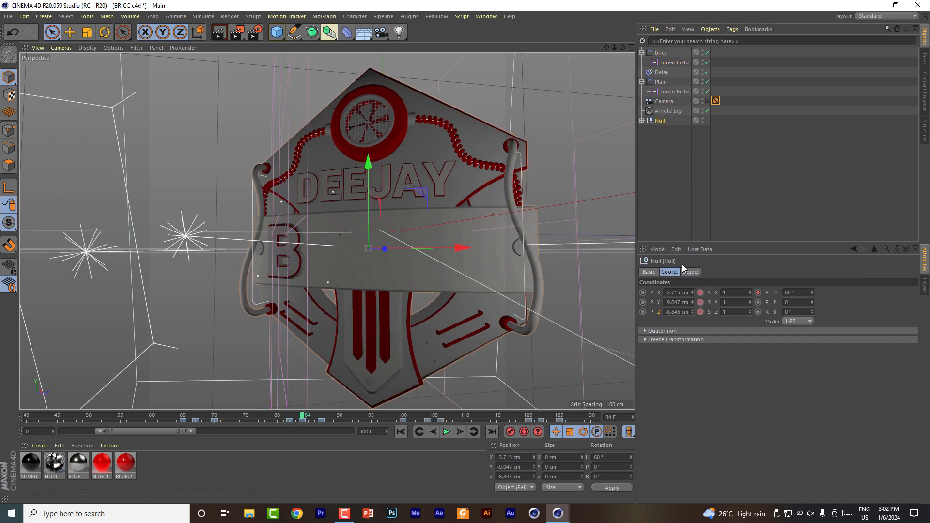
{"action": "left_click", "coordinate": [672, 63]}
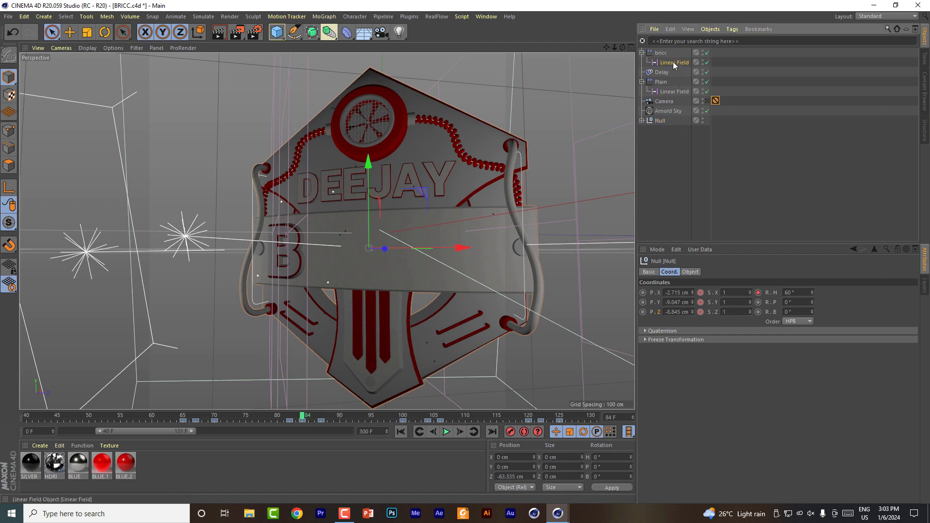
{"action": "left_click_drag", "start_coordinate": [373, 233], "coordinate": [400, 237]}
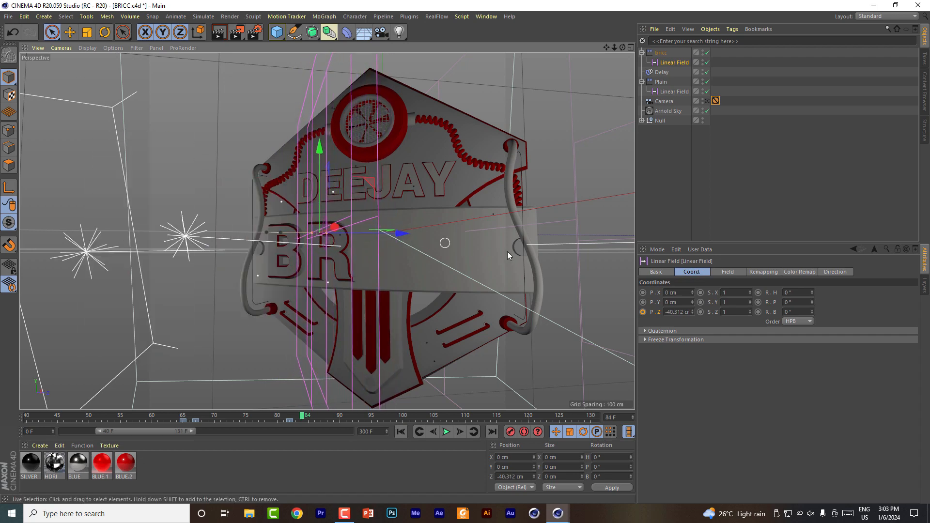
{"action": "left_click", "coordinate": [643, 312]}
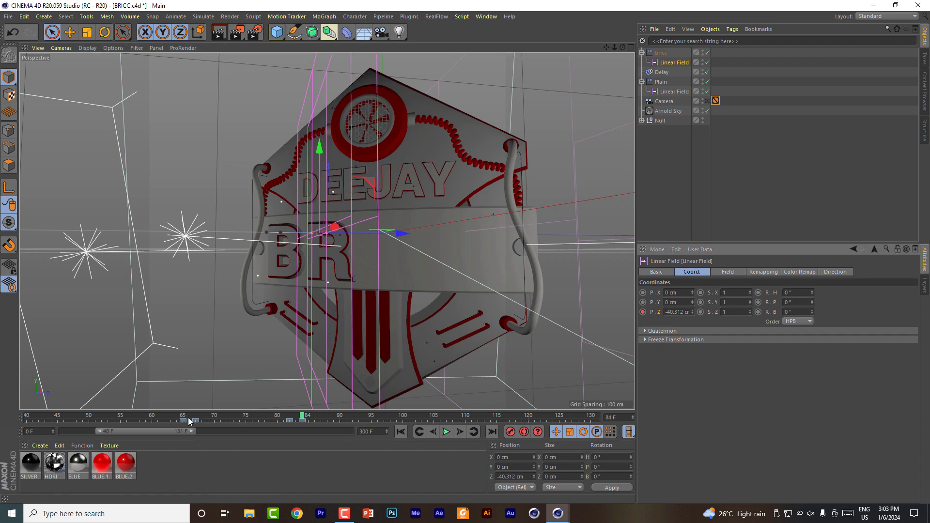
{"action": "left_click", "coordinate": [169, 416]}
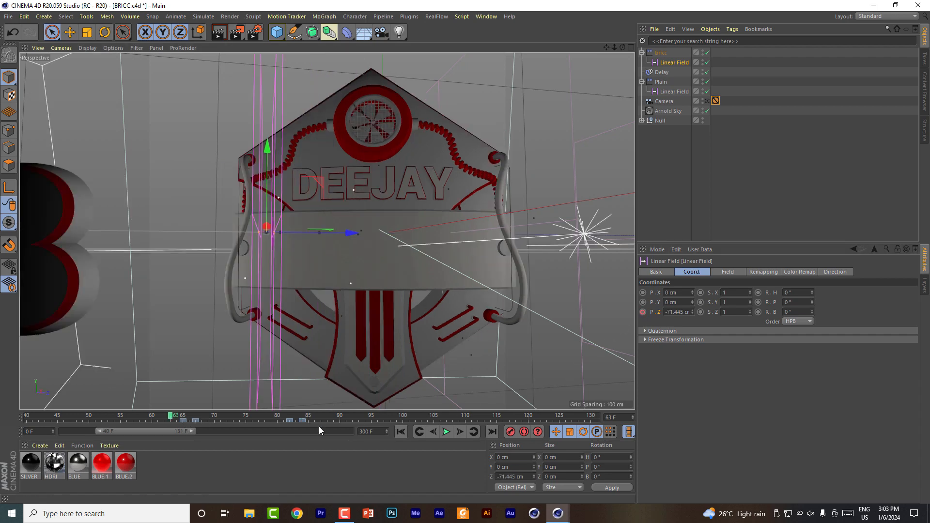
{"action": "left_click", "coordinate": [446, 432]}
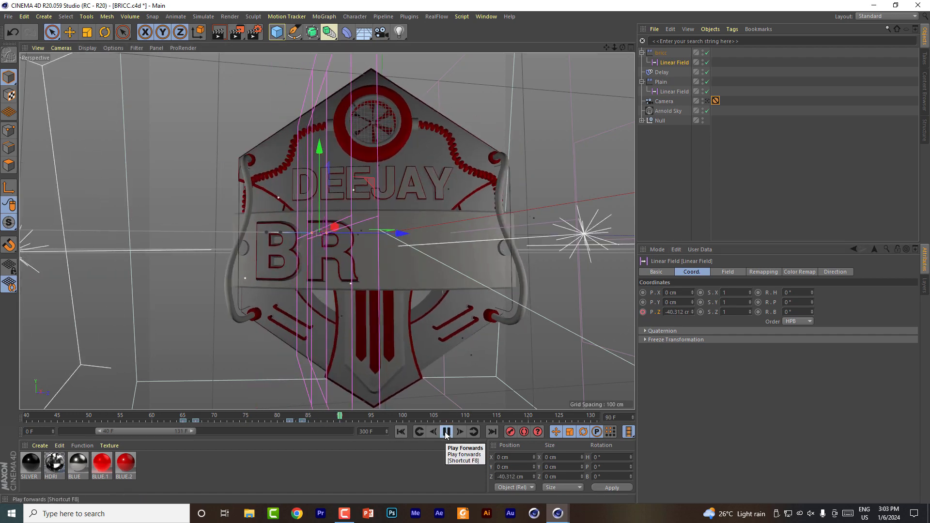
{"action": "left_click", "coordinate": [446, 431]}
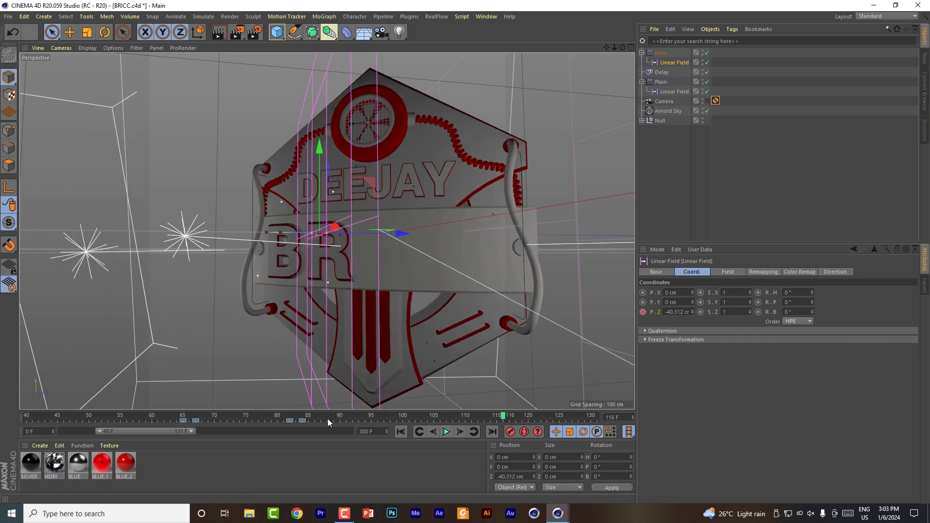
Step: Keyframe the Linear Field's current Z position at frame 100, in line with the Null's key there
{"action": "left_click", "coordinate": [316, 417]}
{"action": "left_click", "coordinate": [659, 120]}
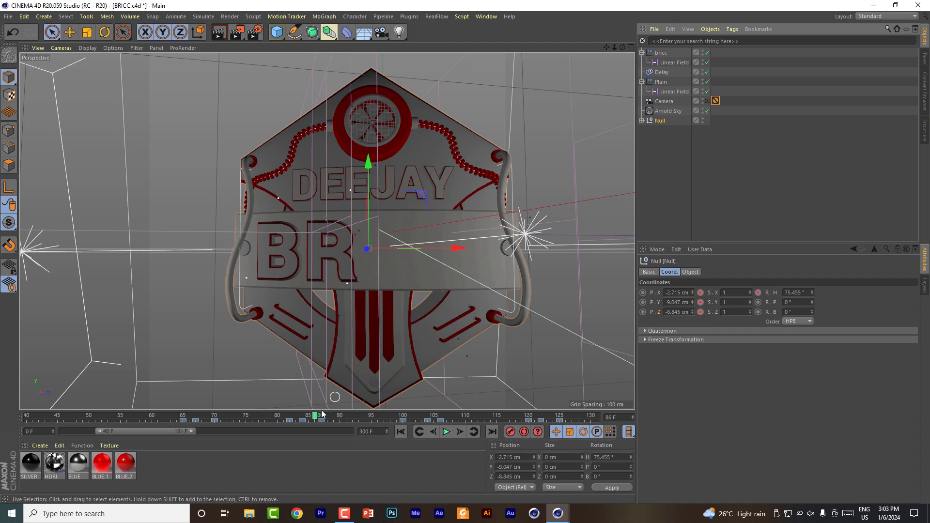
{"action": "left_click_drag", "start_coordinate": [322, 415], "coordinate": [402, 421]}
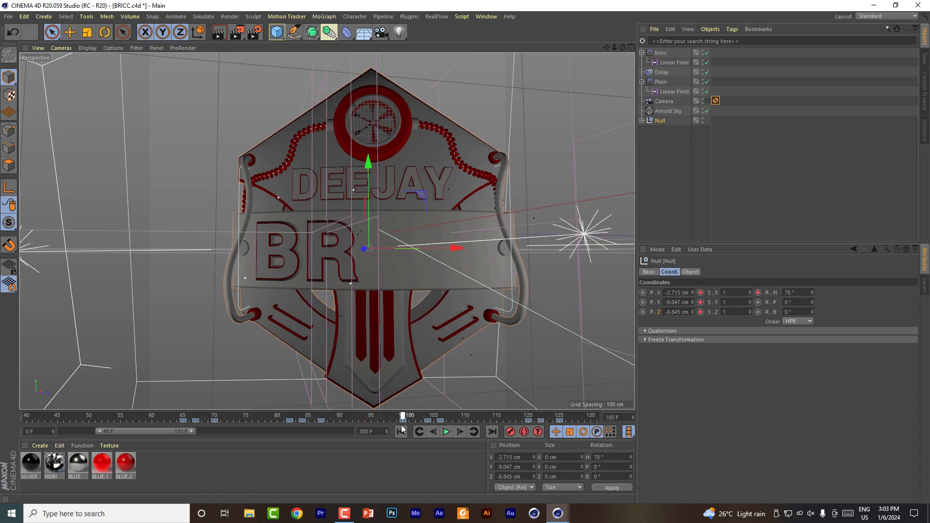
{"action": "left_click", "coordinate": [669, 63]}
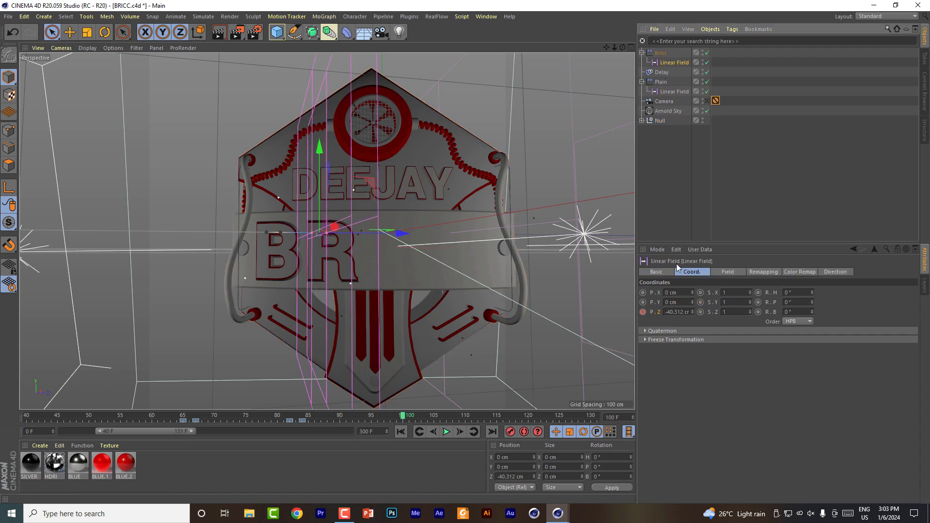
Step: At the Null's key on frame 104, move the Linear Field to about -31.8 cm along Z, keyframe it, and scrub ahead to frame 110
{"action": "left_click", "coordinate": [669, 120]}
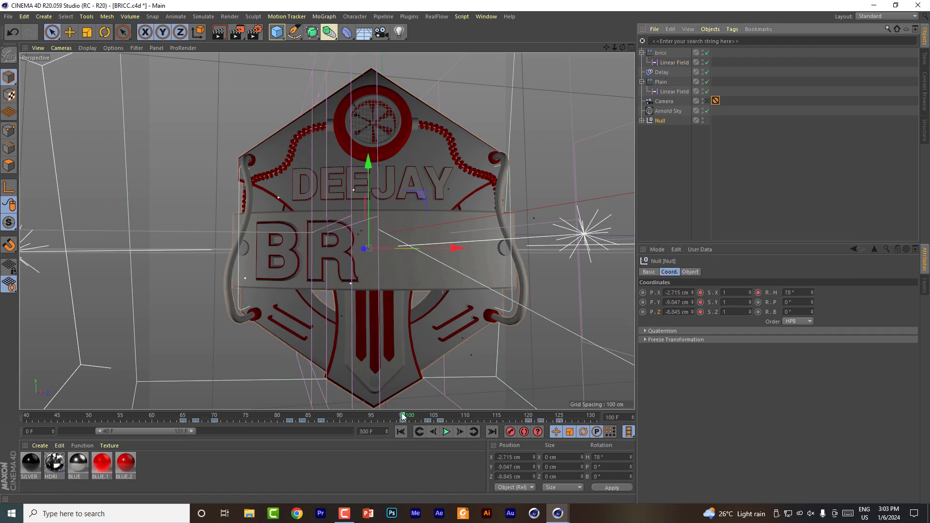
{"action": "left_click_drag", "start_coordinate": [402, 416], "coordinate": [428, 425]}
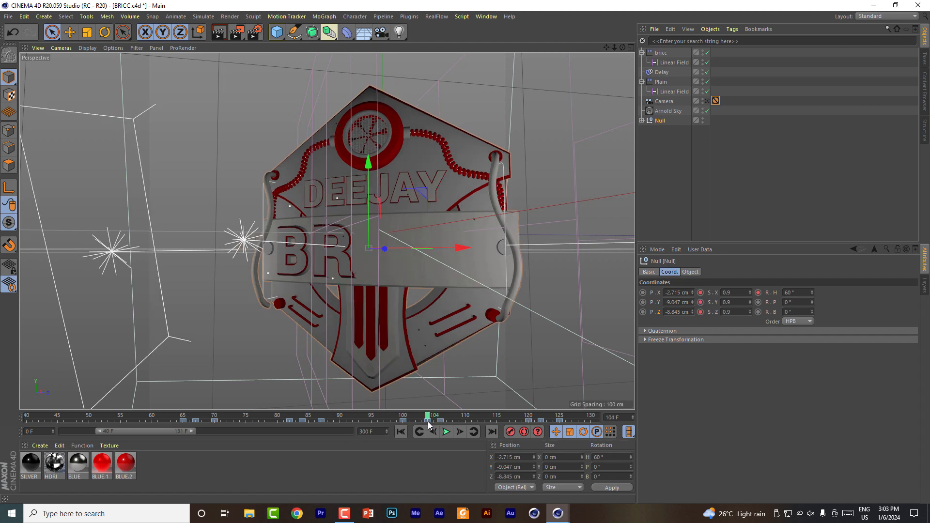
{"action": "left_click", "coordinate": [671, 63]}
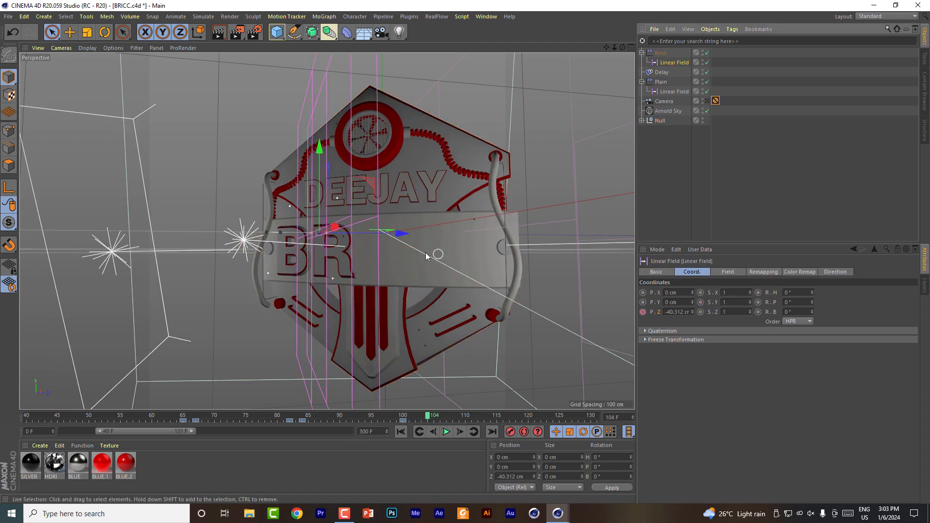
{"action": "left_click_drag", "start_coordinate": [401, 235], "coordinate": [414, 235]}
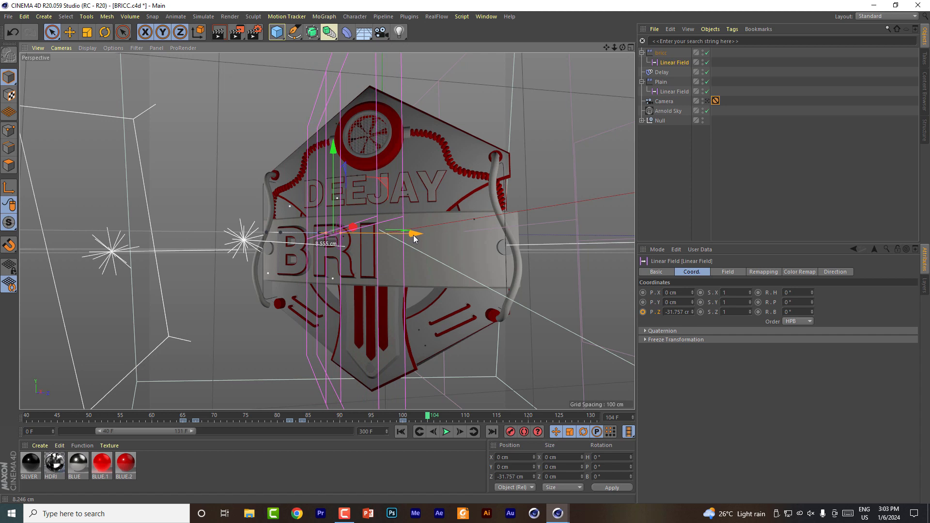
{"action": "left_click_drag", "start_coordinate": [414, 237], "coordinate": [413, 237]}
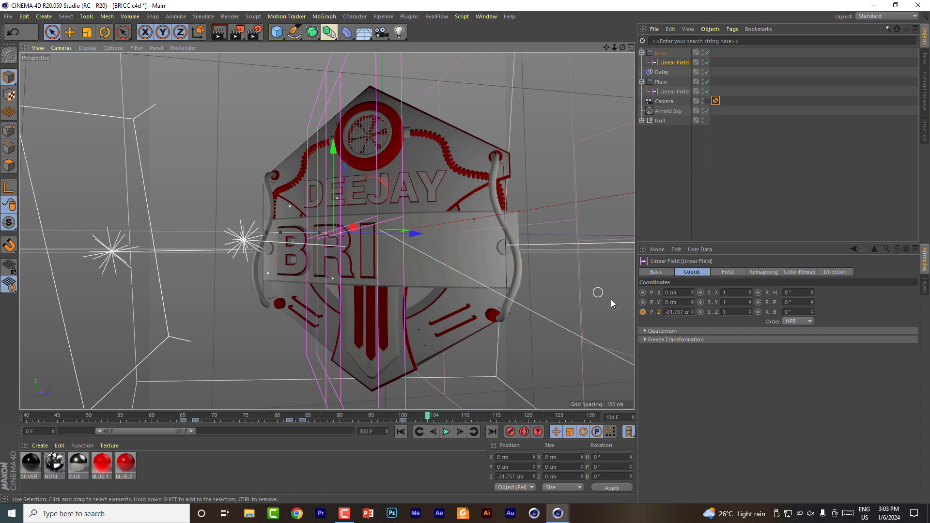
{"action": "left_click", "coordinate": [643, 312], "text": "ctrl"}
{"action": "left_click_drag", "start_coordinate": [383, 415], "coordinate": [463, 422]}
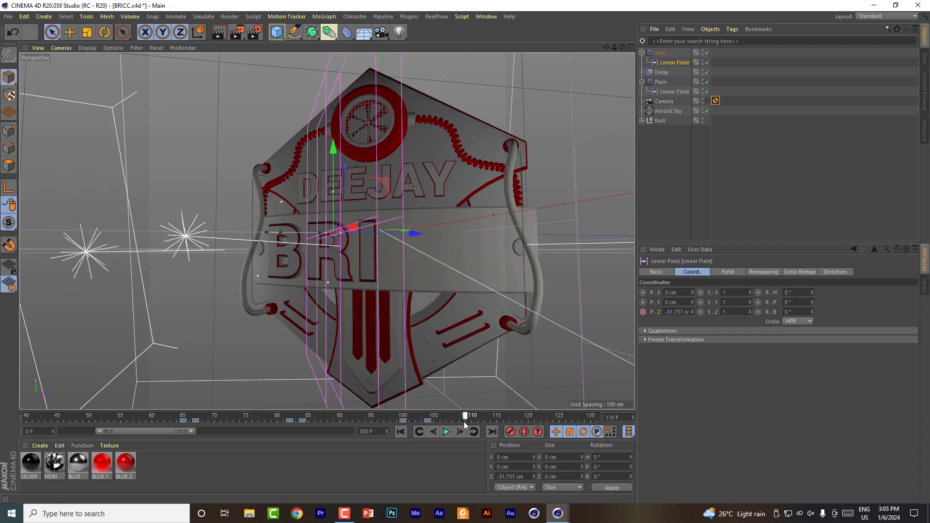
Step: Keyframe the bricc Linear Field's current Z position at frame 120, in line with the Null's key there
{"action": "left_click", "coordinate": [659, 121]}
{"action": "left_click_drag", "start_coordinate": [488, 418], "coordinate": [528, 417]}
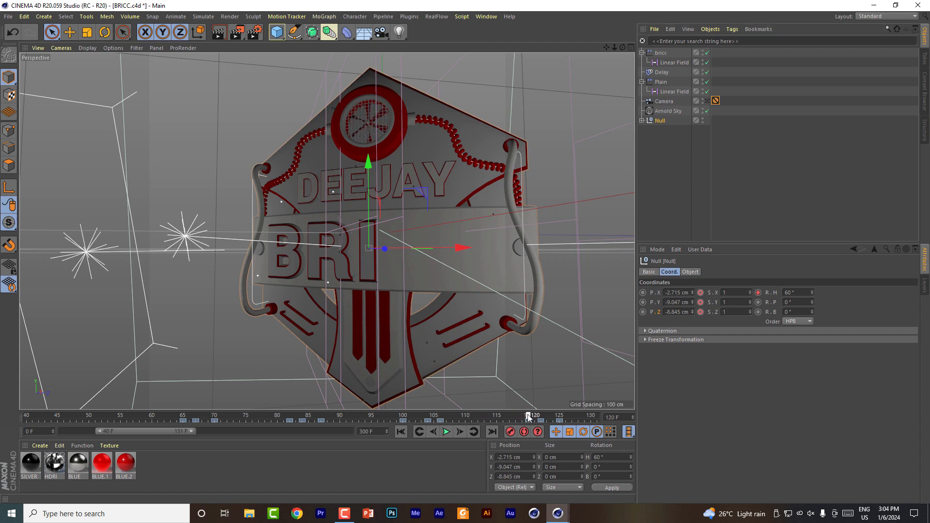
{"action": "left_click", "coordinate": [666, 62]}
{"action": "left_click", "coordinate": [643, 311]}
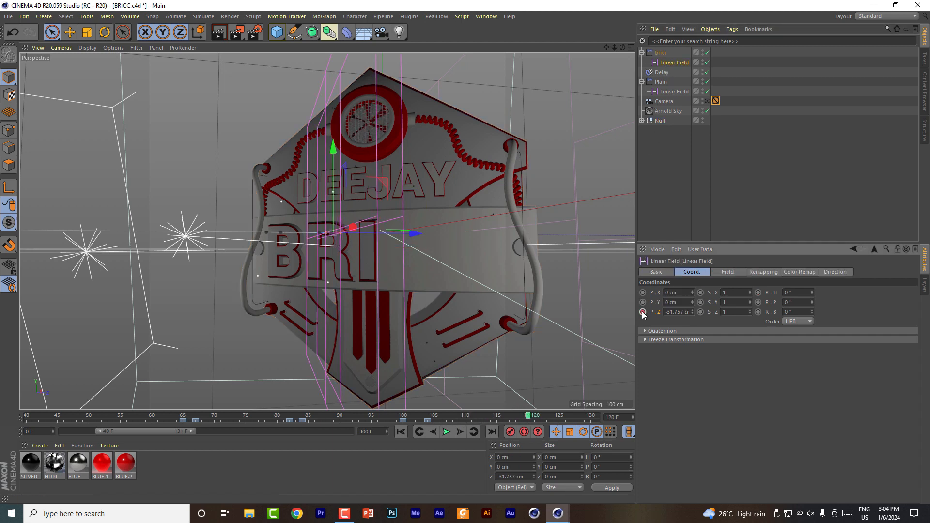
Step: At the Null's key on frame 122, move the Linear Field to about 0.56 cm along Z, keyframe it, and review the motion
{"action": "left_click", "coordinate": [658, 121]}
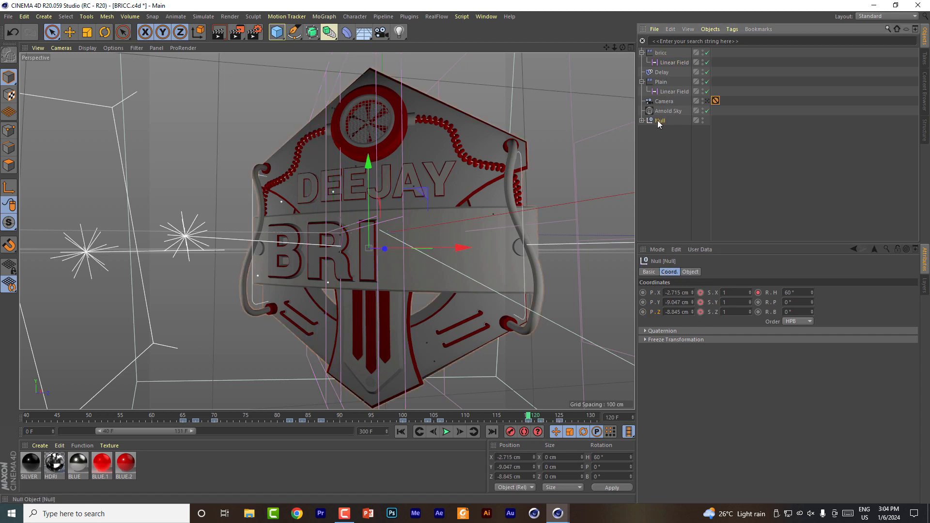
{"action": "left_click", "coordinate": [474, 432]}
{"action": "left_click", "coordinate": [672, 64]}
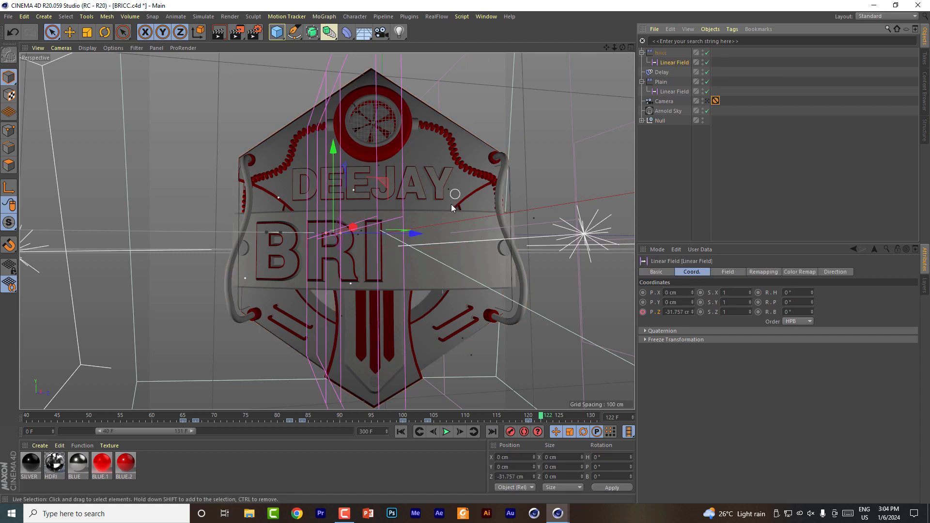
{"action": "left_click_drag", "start_coordinate": [416, 234], "coordinate": [464, 238]}
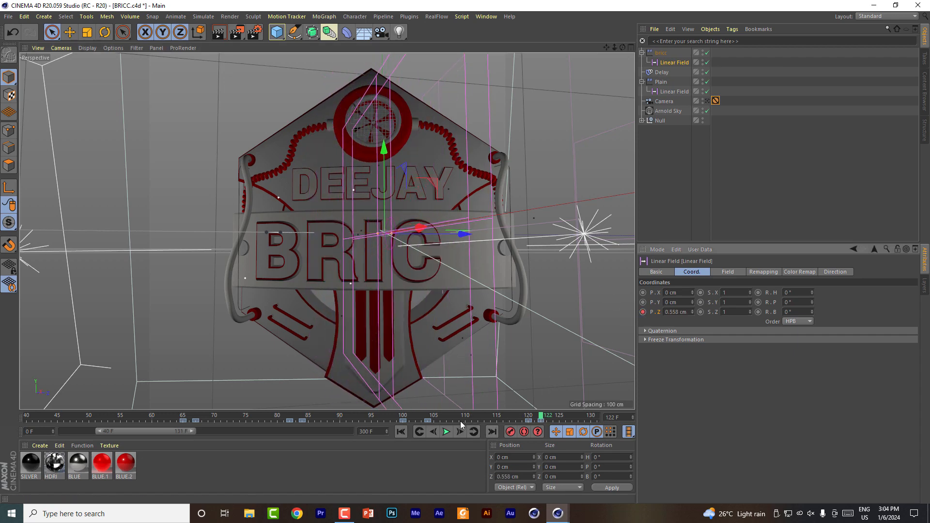
{"action": "left_click_drag", "start_coordinate": [447, 415], "coordinate": [386, 416]}
{"action": "key", "text": "F8"}
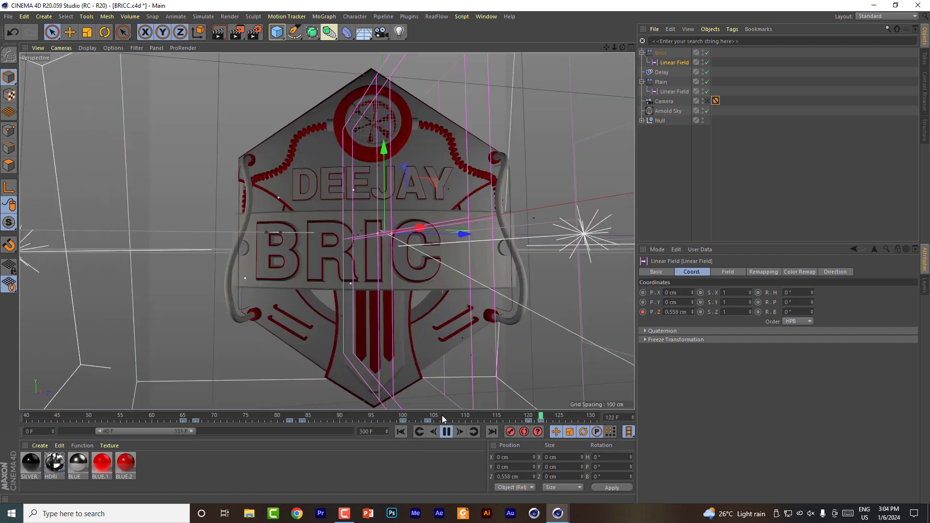
{"action": "left_click_drag", "start_coordinate": [448, 415], "coordinate": [541, 416]}
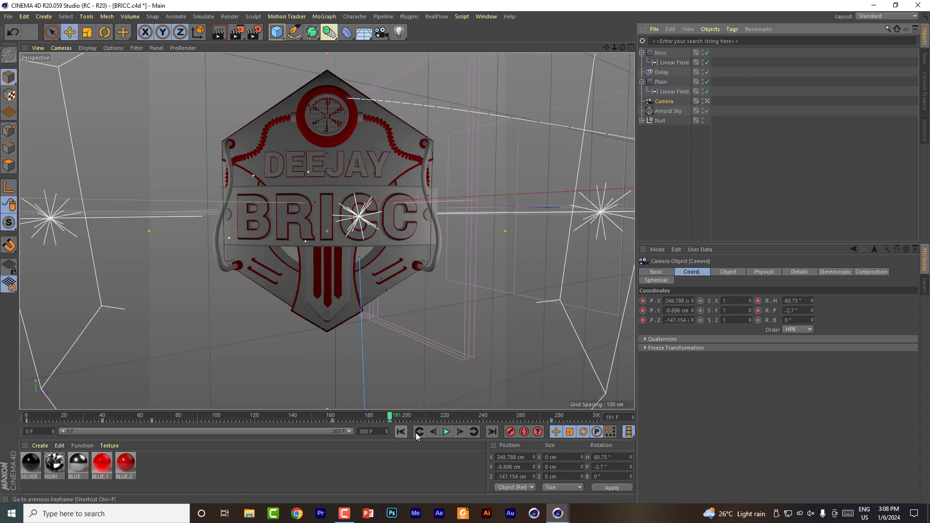
Step: Review the Camera's views at its keyframes on frames 161, 191 and 276, ending on frame 191
{"action": "left_click", "coordinate": [419, 431]}
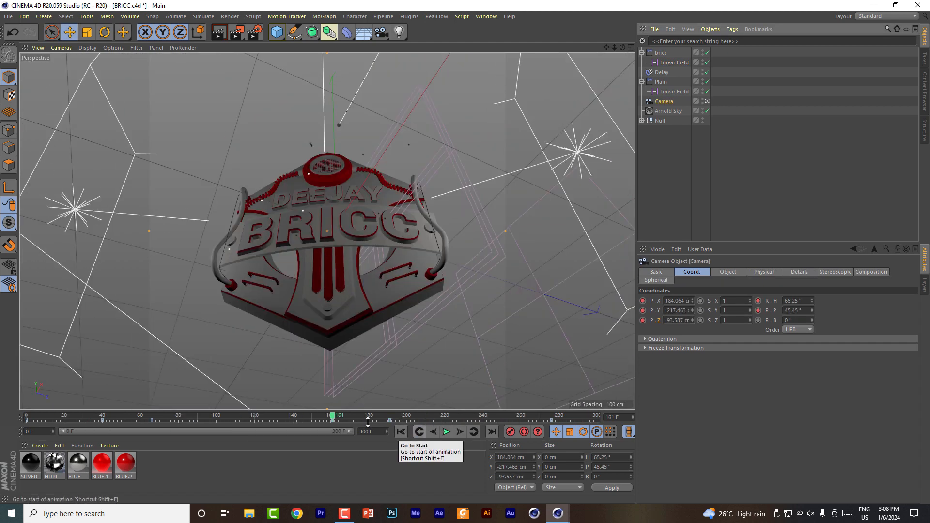
{"action": "left_click_drag", "start_coordinate": [334, 418], "coordinate": [390, 422]}
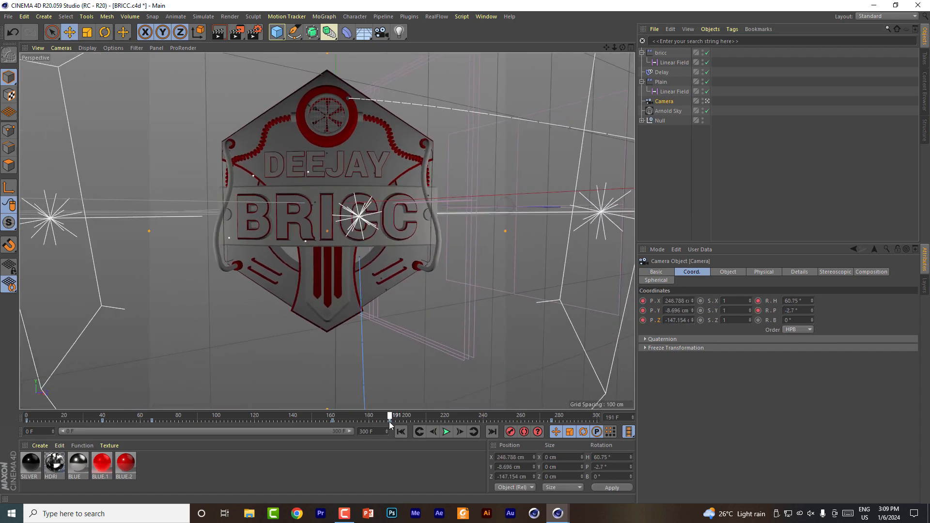
{"action": "left_click", "coordinate": [474, 432]}
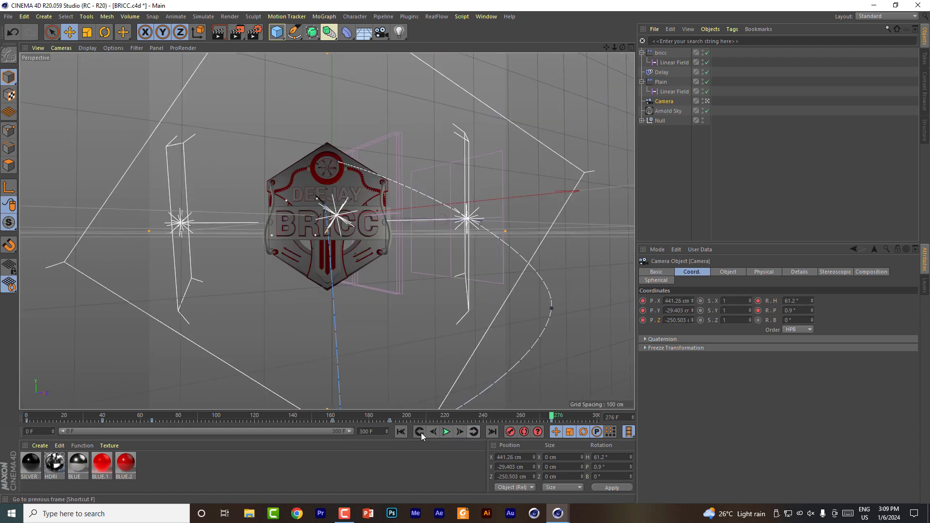
{"action": "left_click", "coordinate": [419, 432]}
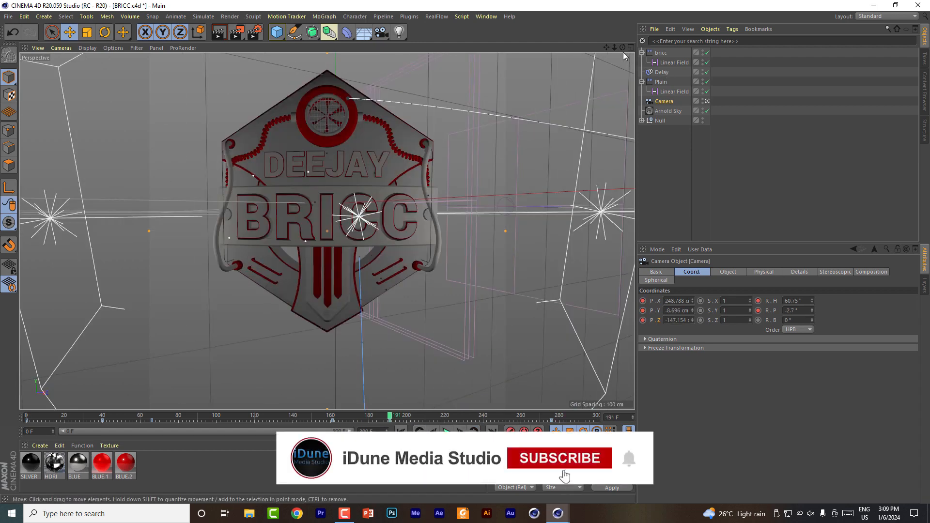